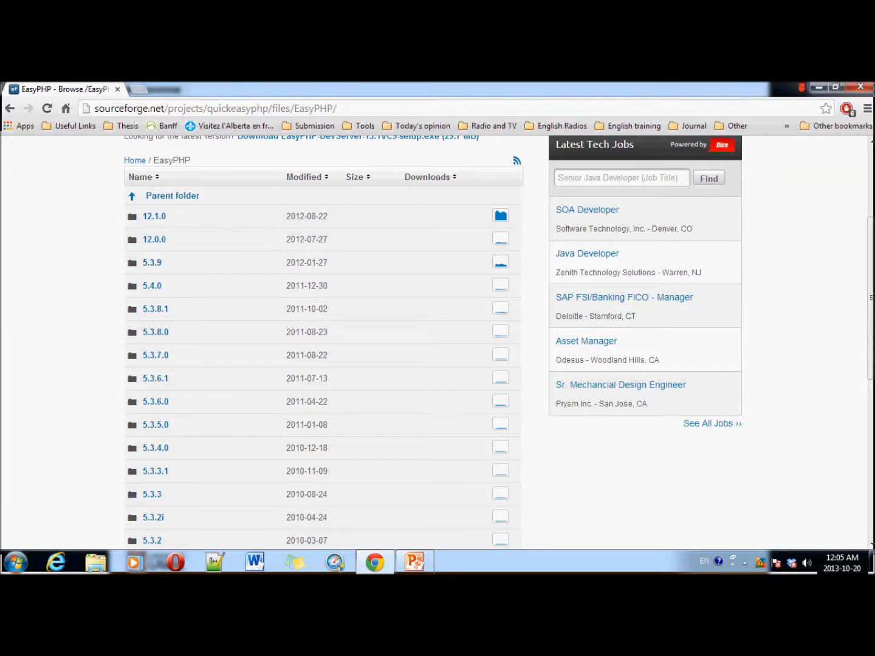
Step: Run EasyPHP-12.1_with_PHP-5.4.6-setup.exe from the downloads folder, accepting the security warning
{"action": "left_click", "coordinate": [818, 89]}
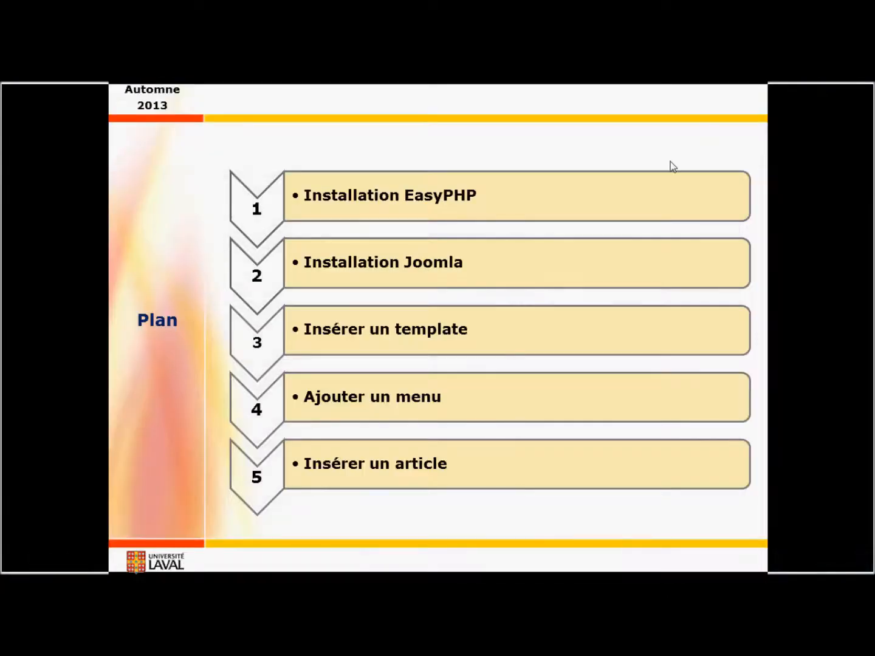
{"action": "key", "text": "alt+Tab"}
{"action": "key", "text": "alt+Tab"}
{"action": "key", "text": "alt+shift+Tab"}
{"action": "key", "text": "alt+Tab"}
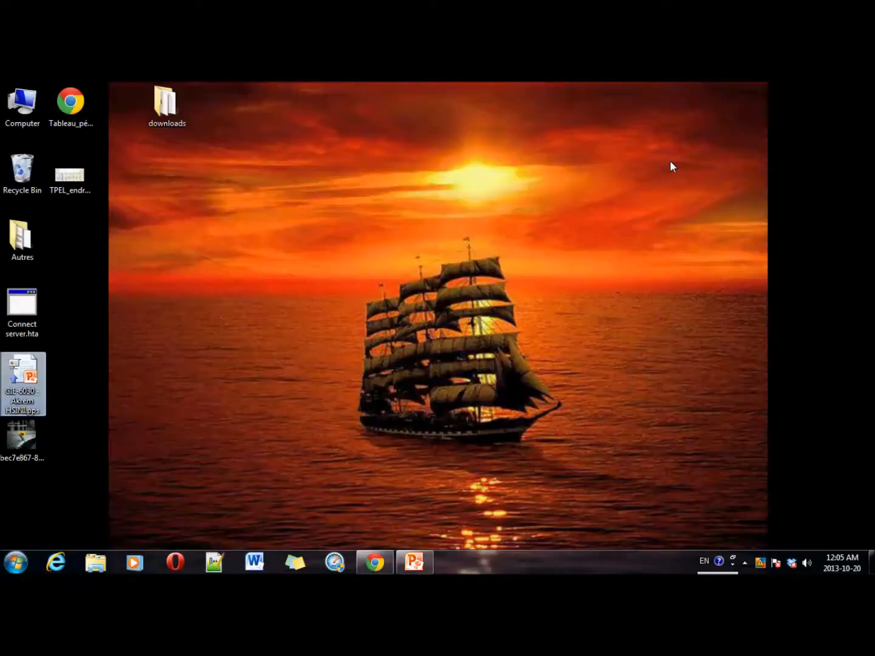
{"action": "double_click", "coordinate": [165, 105]}
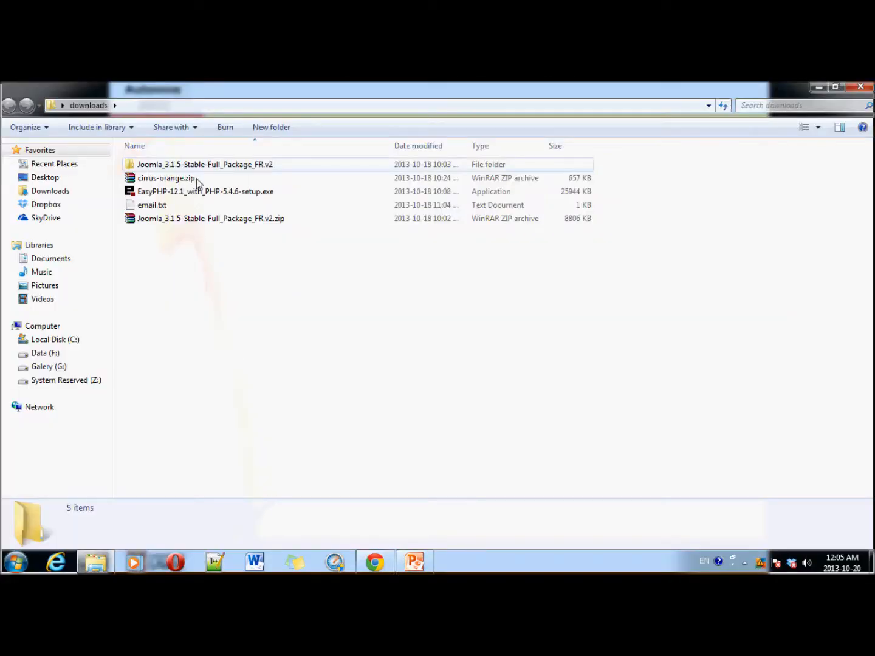
{"action": "double_click", "coordinate": [190, 192]}
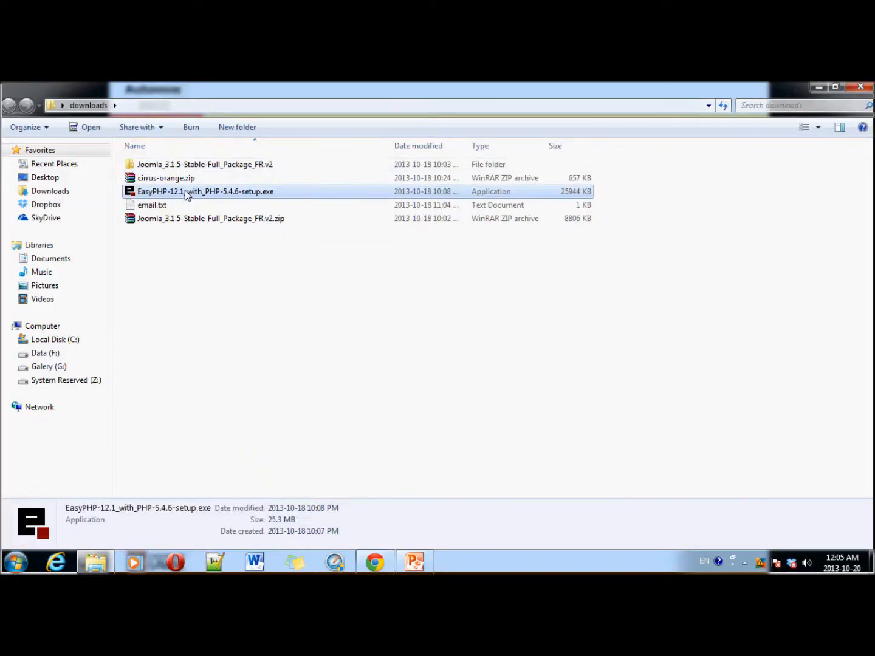
{"action": "left_click", "coordinate": [471, 338]}
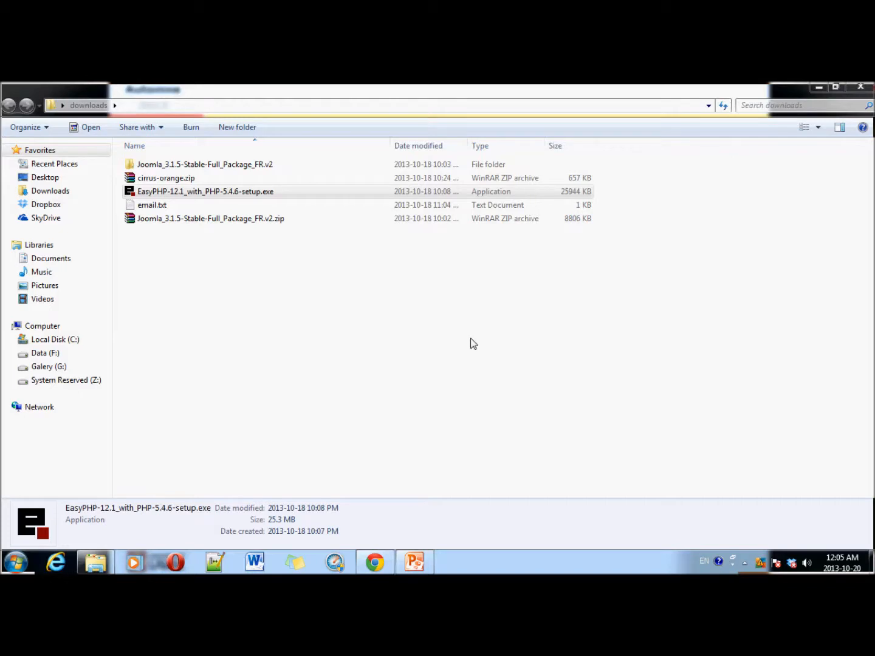
Step: Install EasyPHP 12.1 in English with the license accepted and default folders, without opening help
{"action": "left_click", "coordinate": [451, 348]}
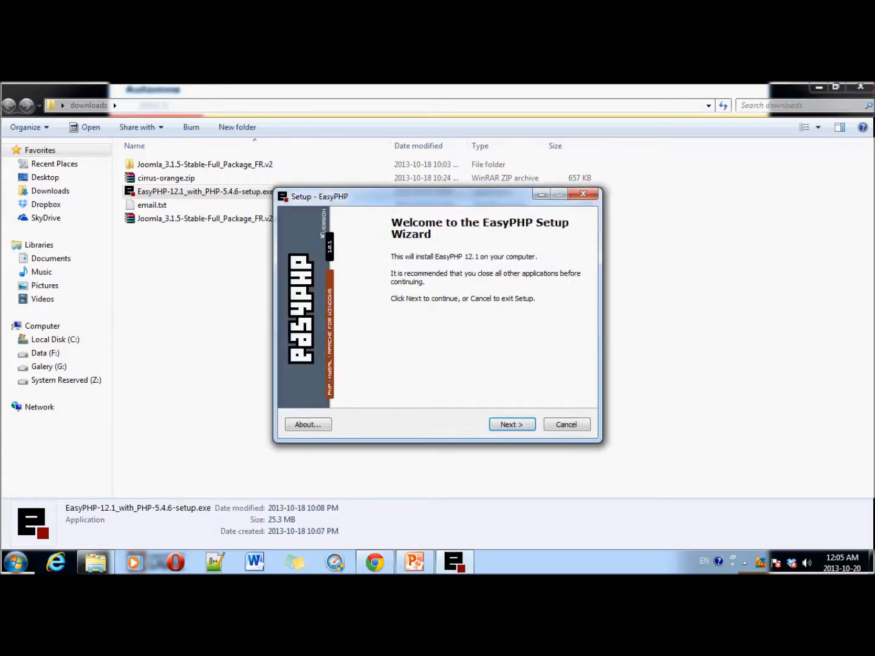
{"action": "key", "text": "Return"}
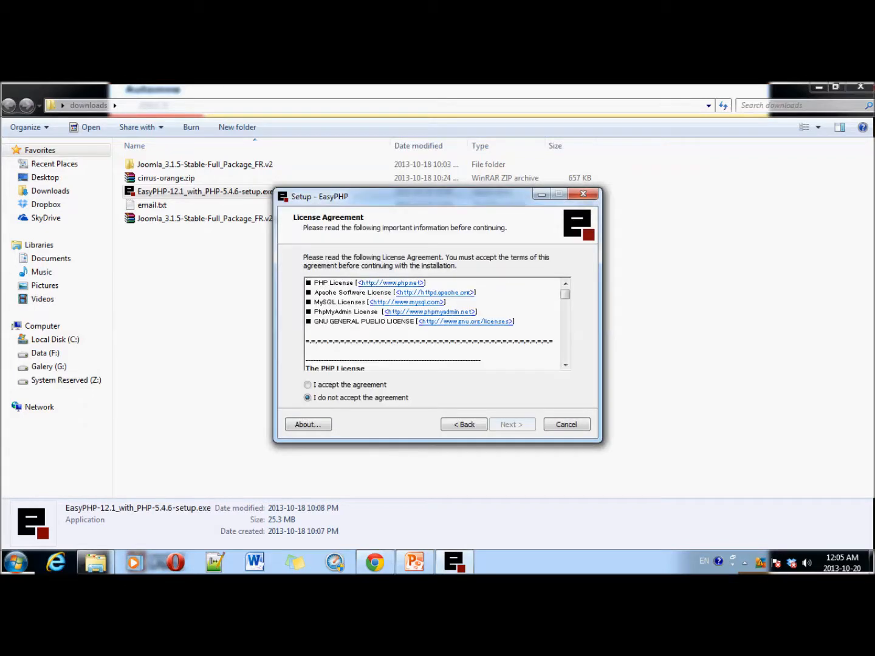
{"action": "key", "text": "Up"}
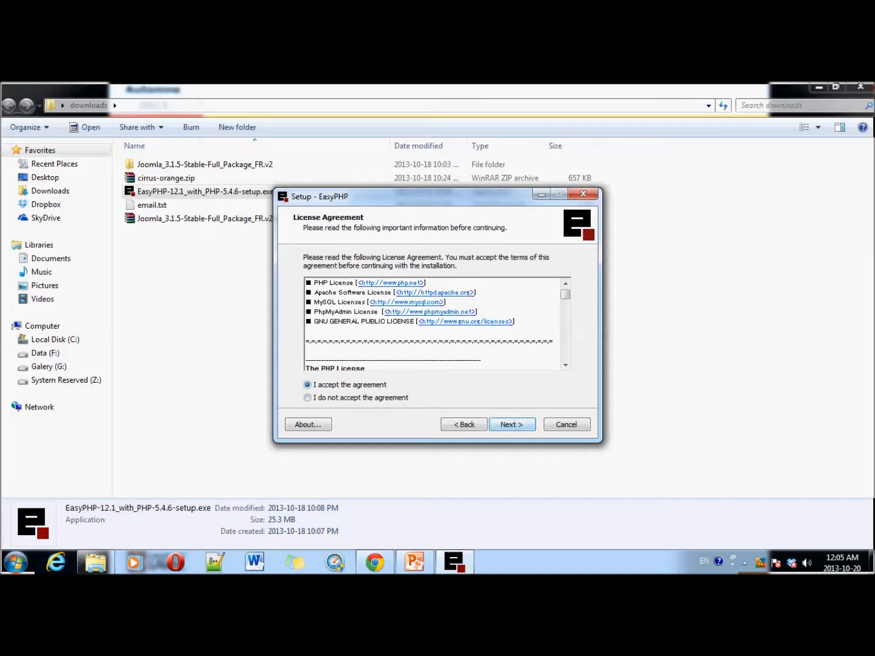
{"action": "key", "text": "Return"}
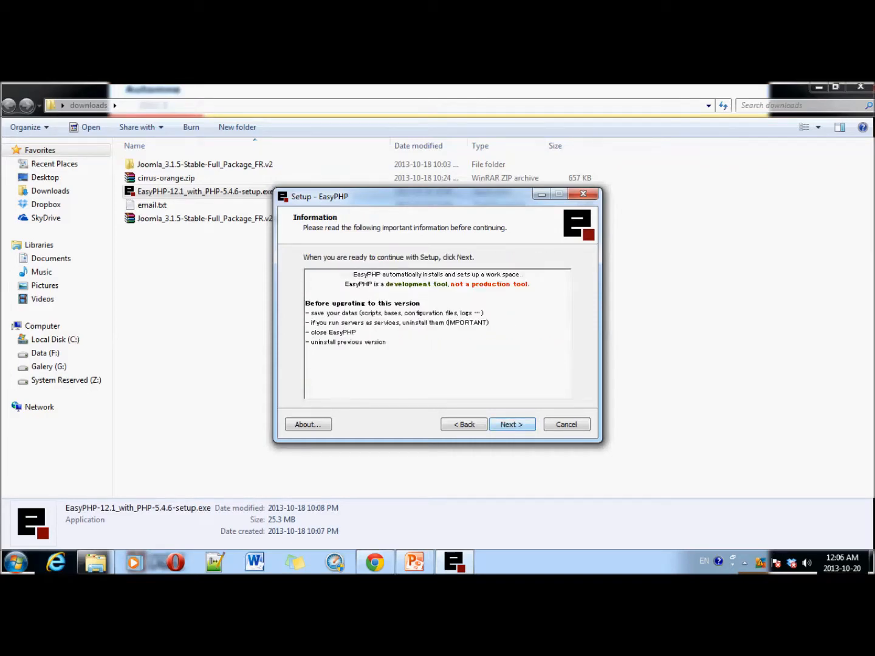
{"action": "key", "text": "Return"}
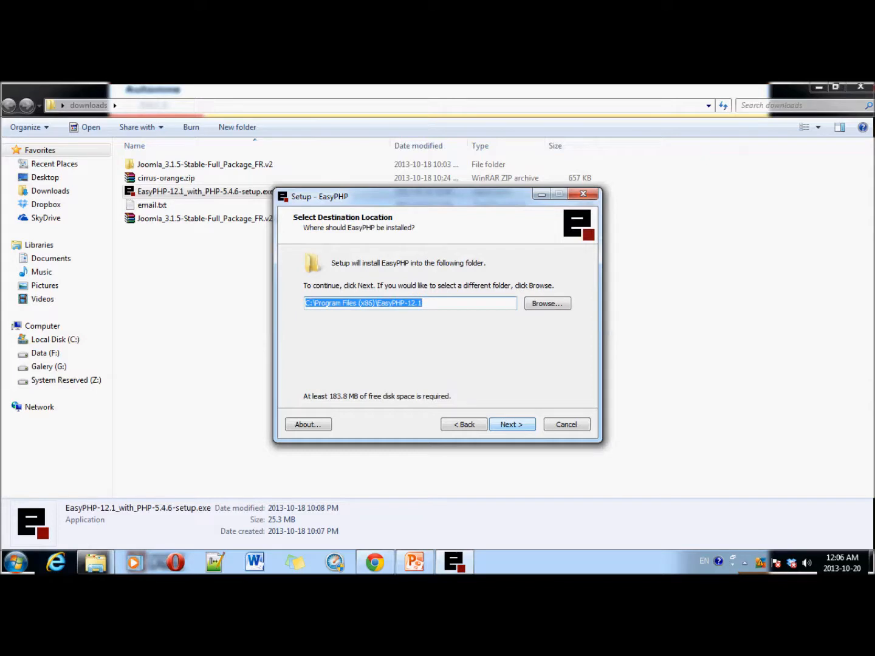
{"action": "key", "text": "Return"}
{"action": "key", "text": "Return"}
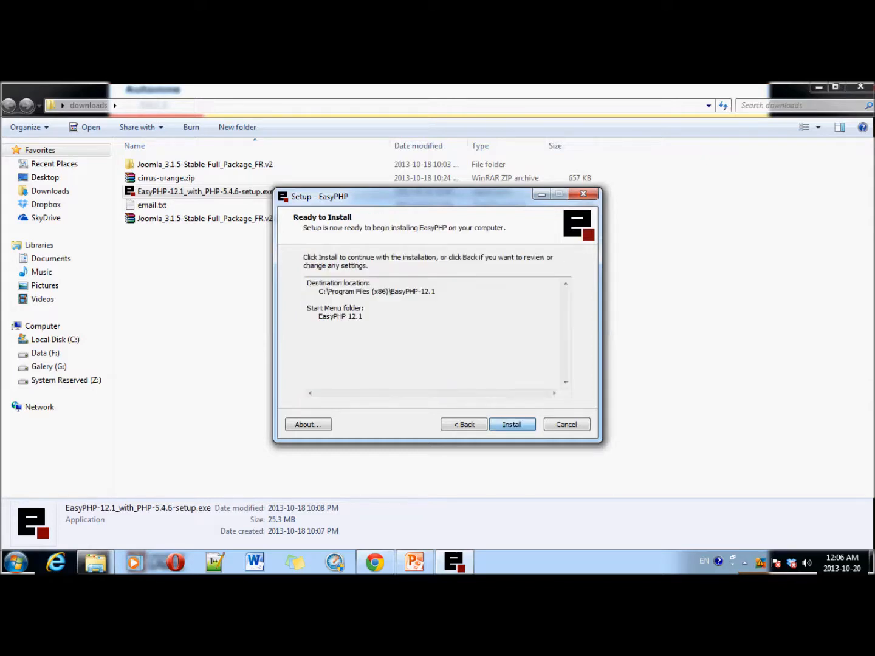
{"action": "key", "text": "Return"}
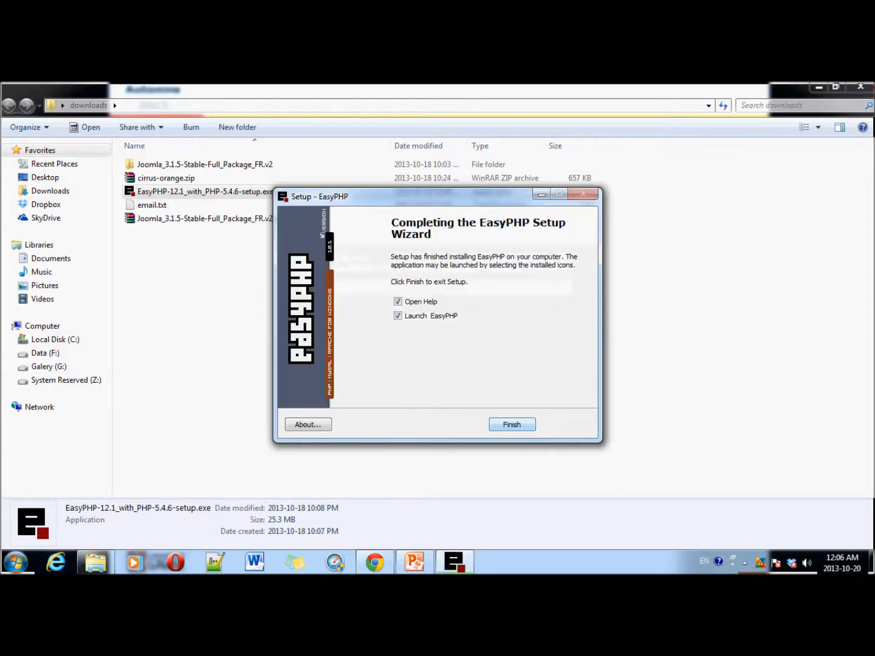
{"action": "left_click", "coordinate": [397, 303]}
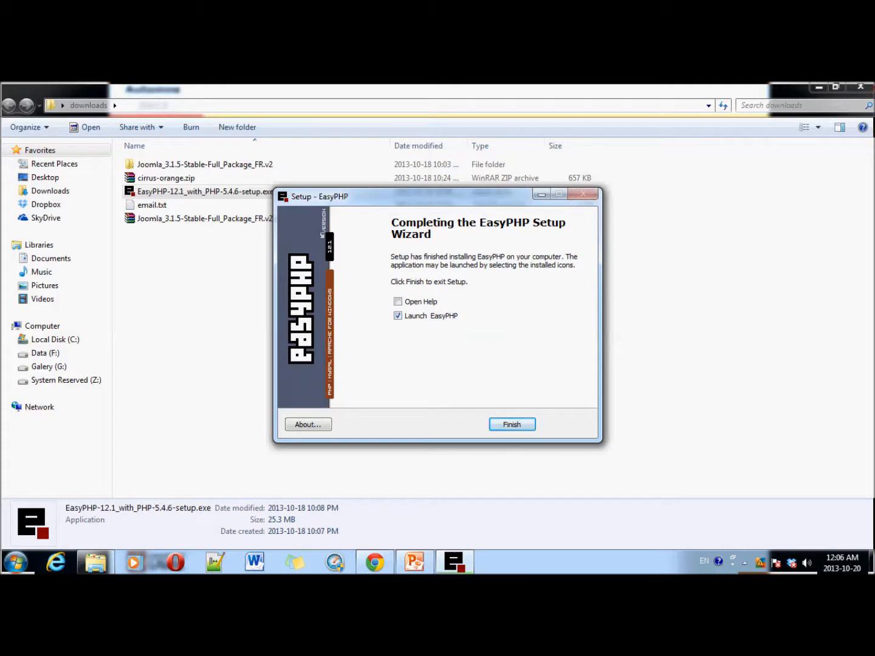
{"action": "left_click", "coordinate": [511, 424]}
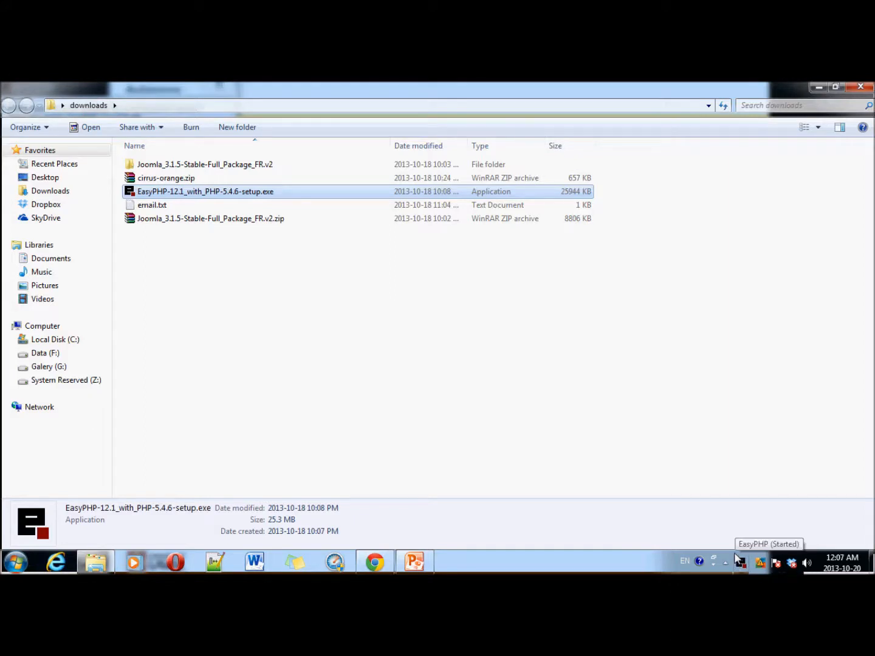
{"action": "left_click", "coordinate": [819, 88]}
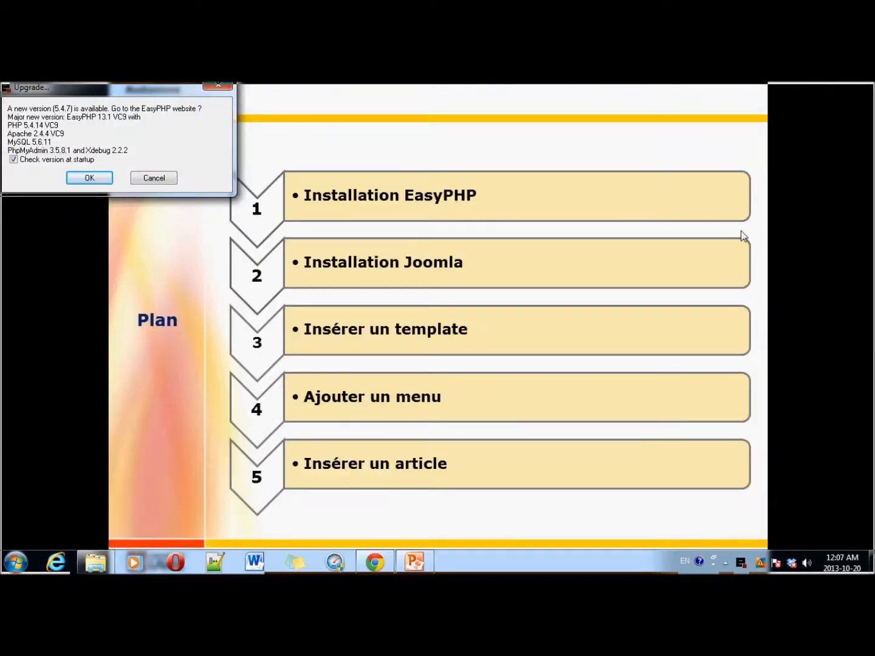
Step: Browse to C:\Program Files (x86)\EasyPHP-12.1\www in Windows Explorer
{"action": "key", "text": "alt+Tab"}
{"action": "key", "text": "alt+Tab"}
{"action": "key", "text": "alt+Tab"}
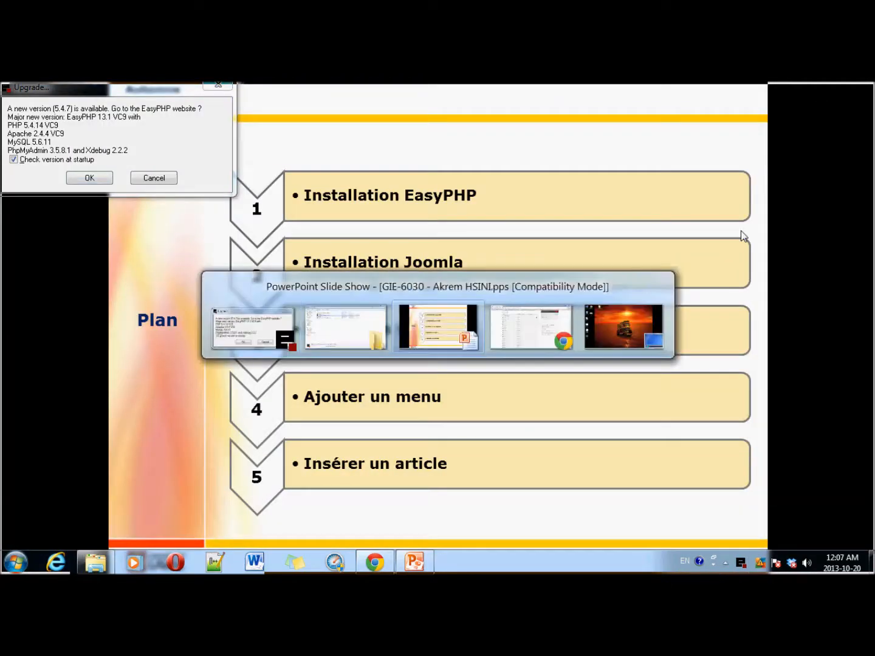
{"action": "key", "text": "alt+Tab"}
{"action": "key", "text": "alt+Tab"}
{"action": "key", "text": "alt+Tab"}
{"action": "key", "text": "alt+Tab"}
{"action": "key", "text": "alt+Tab"}
{"action": "key", "text": "alt+Tab"}
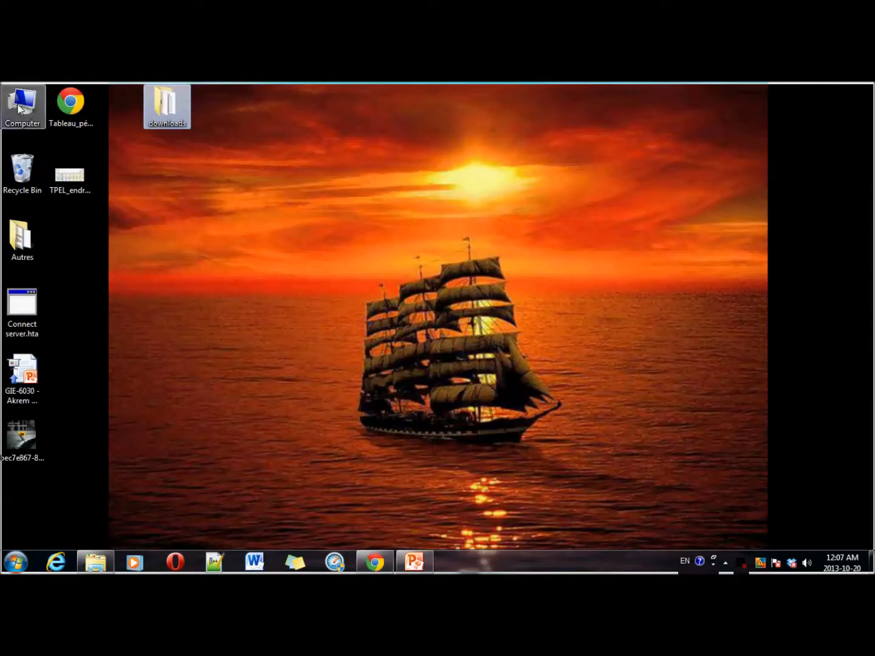
{"action": "double_click", "coordinate": [22, 112]}
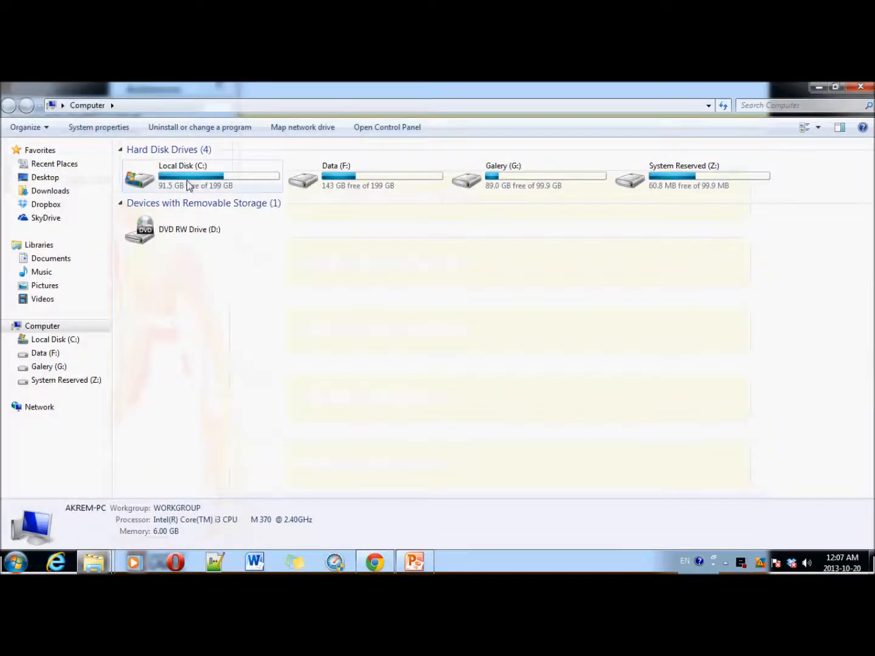
{"action": "left_click", "coordinate": [187, 181]}
{"action": "double_click", "coordinate": [187, 180]}
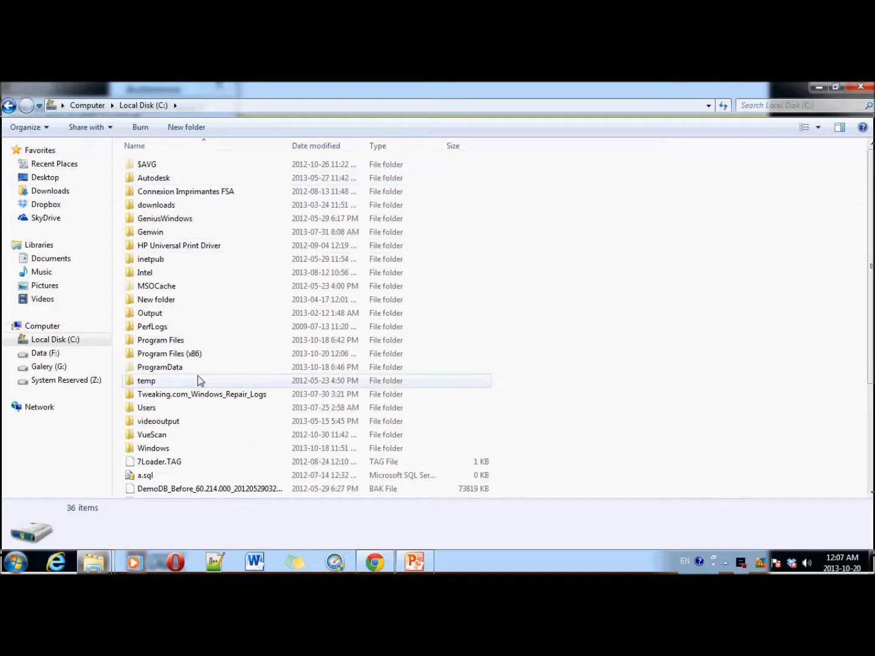
{"action": "double_click", "coordinate": [186, 353]}
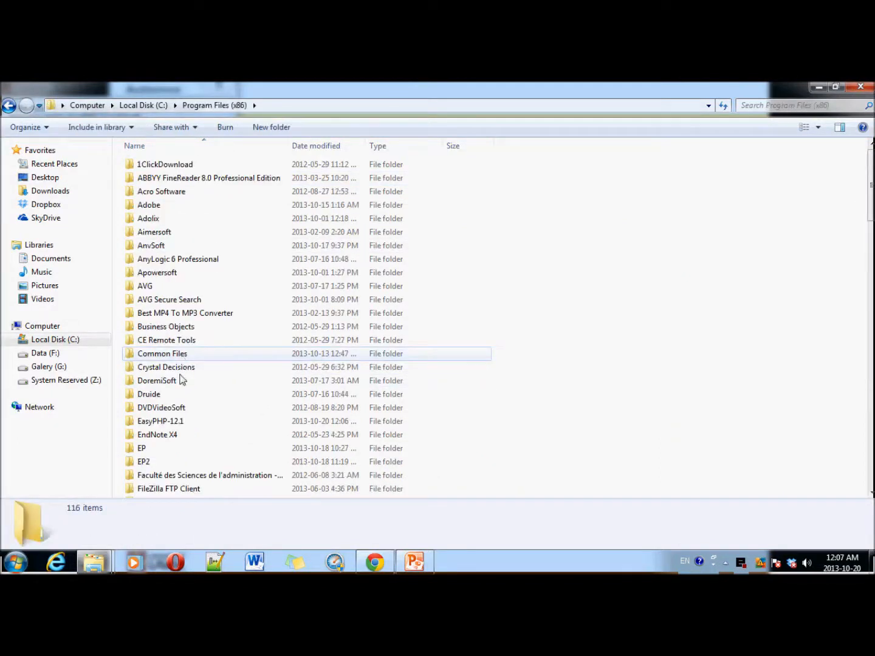
{"action": "left_click", "coordinate": [177, 421]}
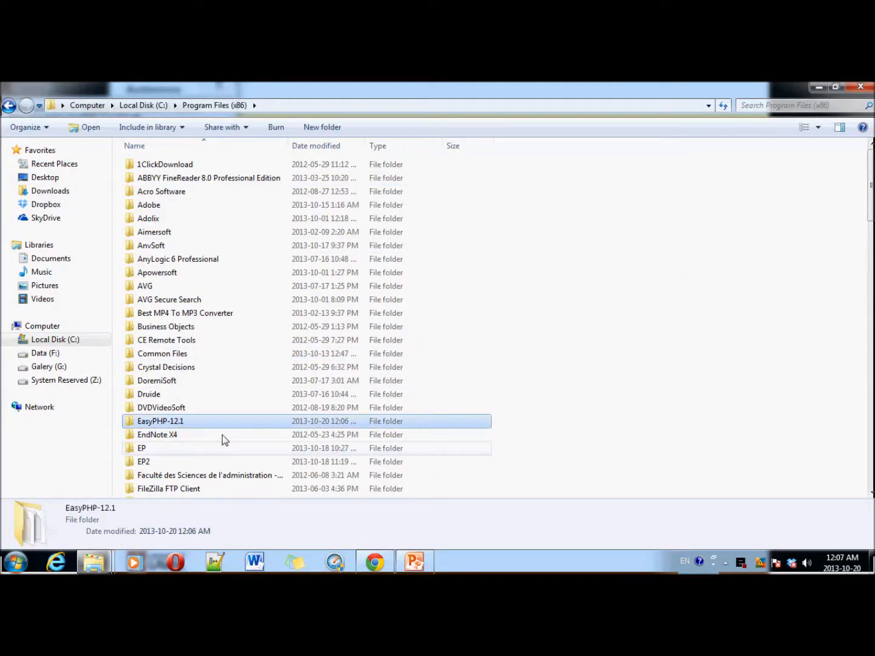
{"action": "left_click", "coordinate": [189, 425]}
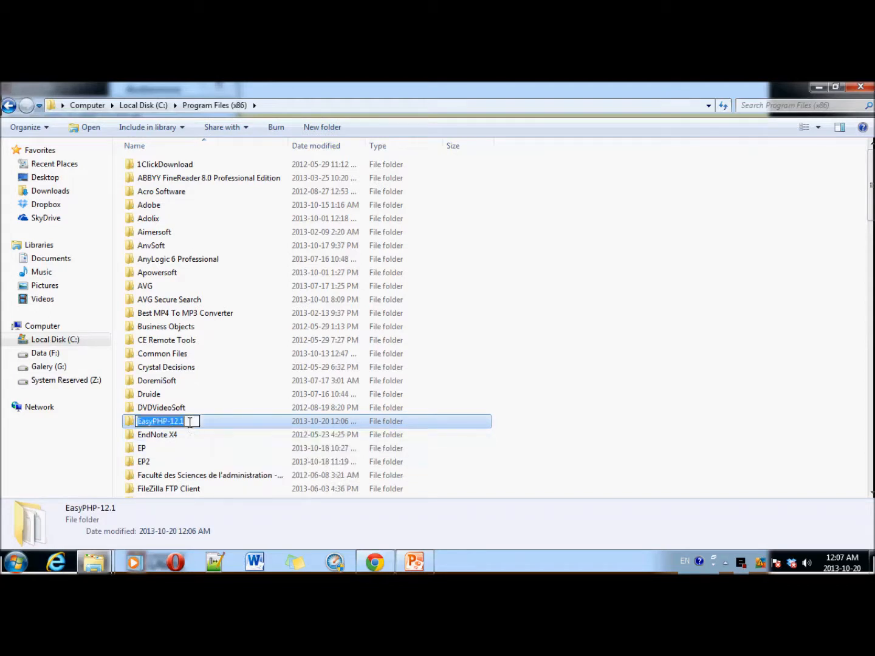
{"action": "key", "text": "Escape"}
{"action": "double_click", "coordinate": [148, 423]}
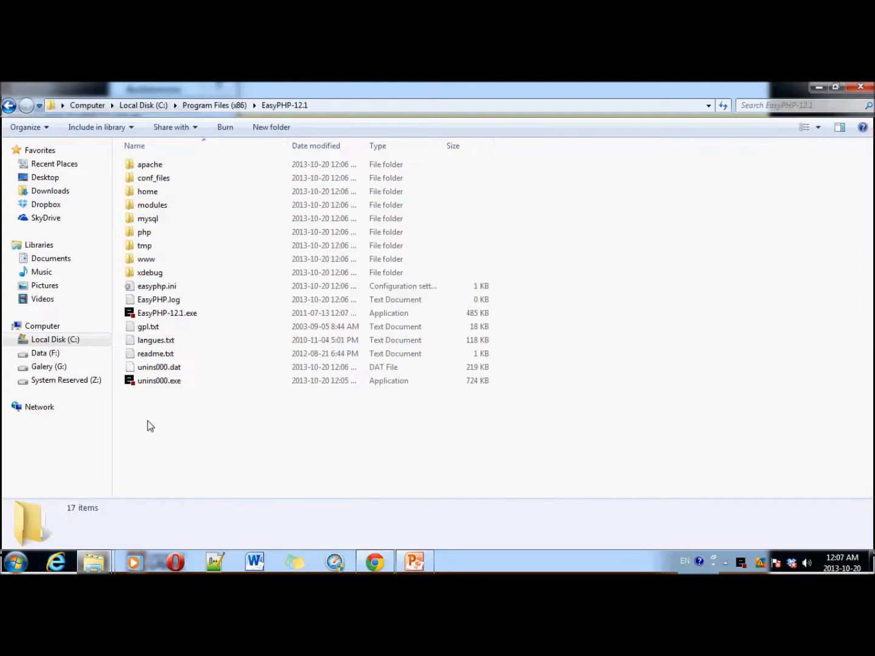
{"action": "double_click", "coordinate": [160, 262]}
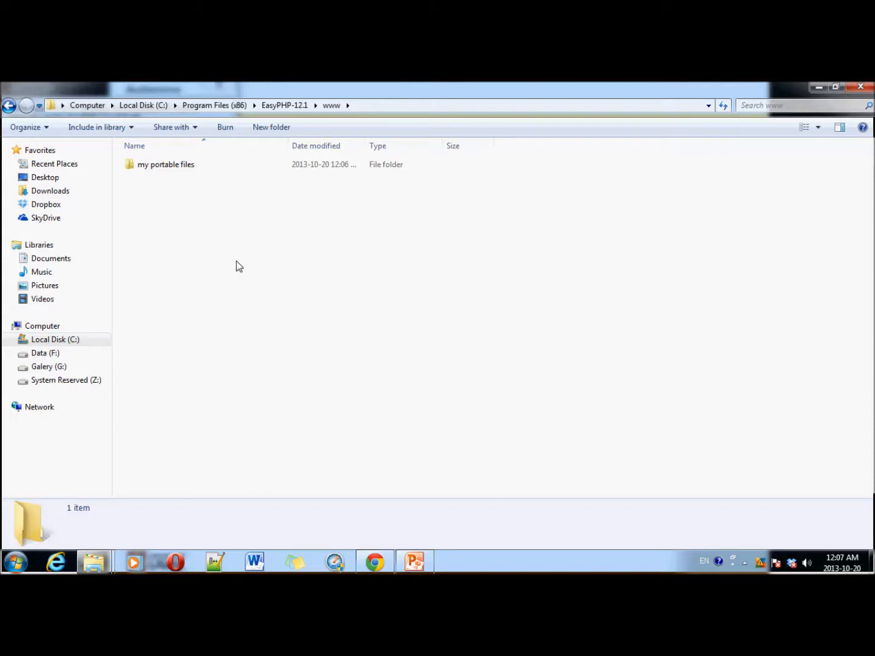
Step: Permanently delete the 'my portable files' folder and return to the slideshow
{"action": "left_click", "coordinate": [170, 171]}
{"action": "key", "text": "shift+Delete"}
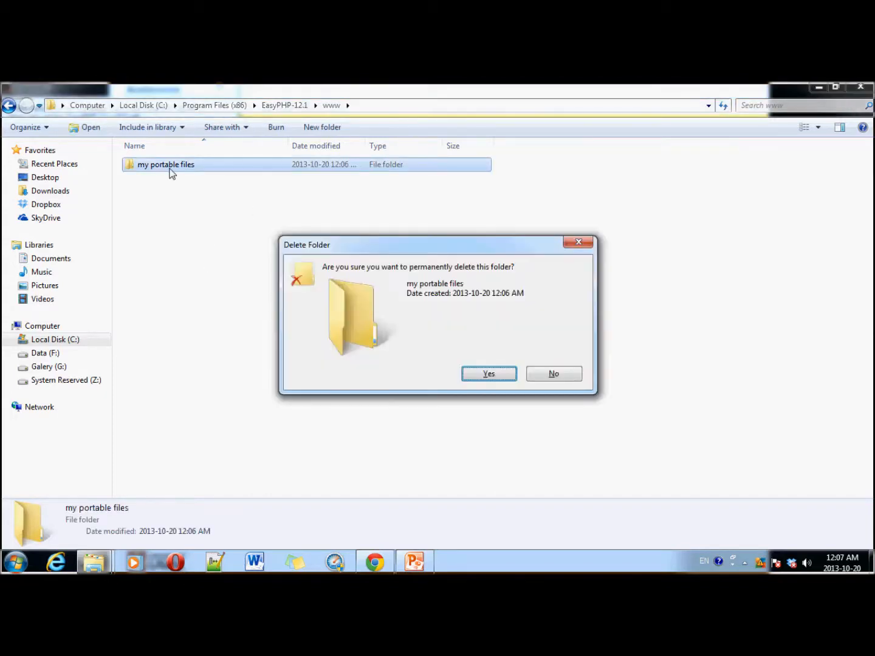
{"action": "key", "text": "Return"}
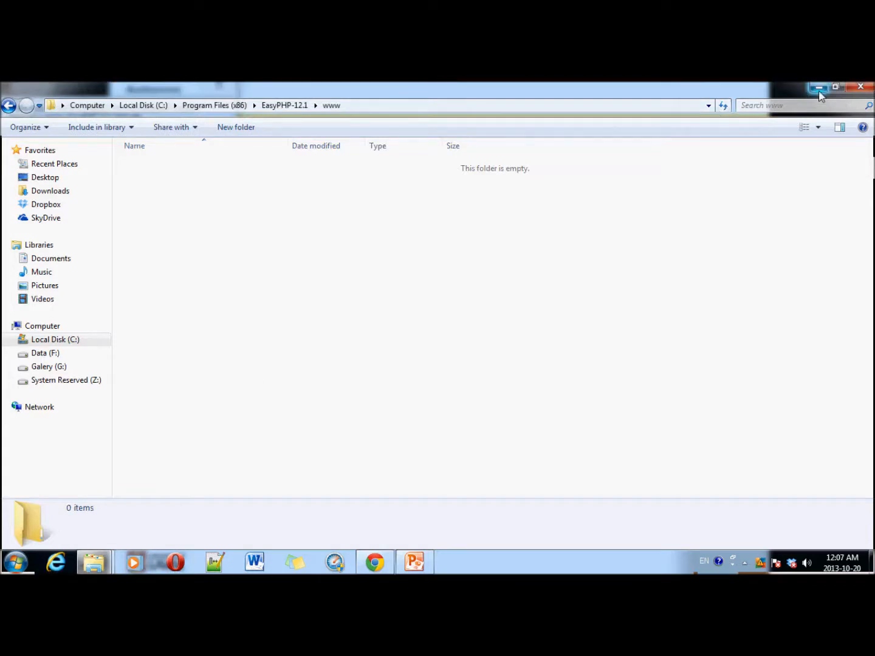
{"action": "key", "text": "alt+Tab"}
{"action": "key", "text": "alt+Tab"}
{"action": "key", "text": "alt+Tab"}
{"action": "key", "text": "alt+Tab"}
{"action": "key", "text": "alt+Tab"}
{"action": "key", "text": "alt+Tab"}
{"action": "key", "text": "alt+Tab"}
{"action": "key", "text": "alt+Tab"}
{"action": "key", "text": "alt+Tab"}
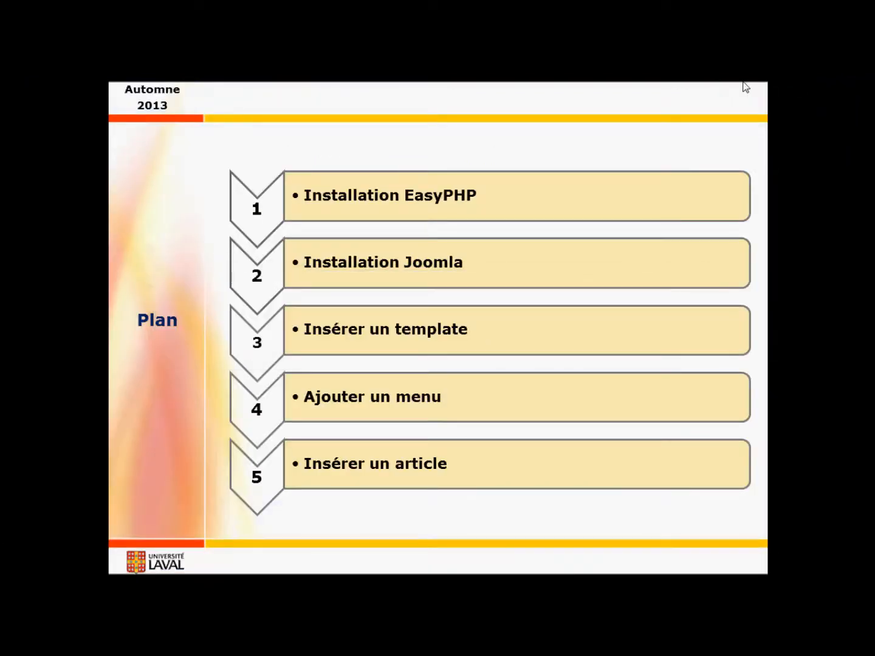
Step: Move the plan highlight to step 2, Installation Joomla, and bring Chrome forward
{"action": "left_click", "coordinate": [743, 82]}
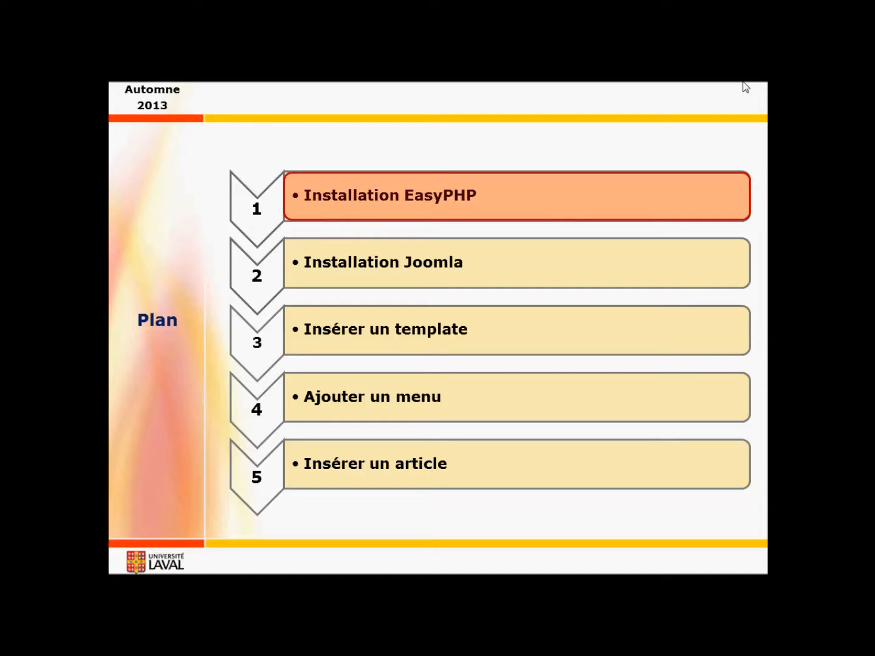
{"action": "left_click", "coordinate": [746, 88]}
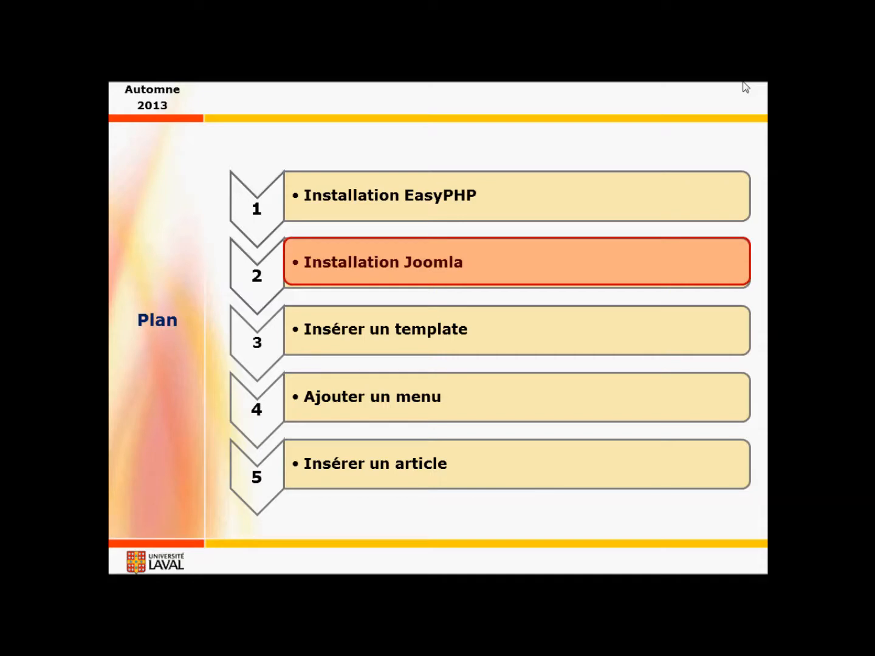
{"action": "key", "text": "alt+Tab"}
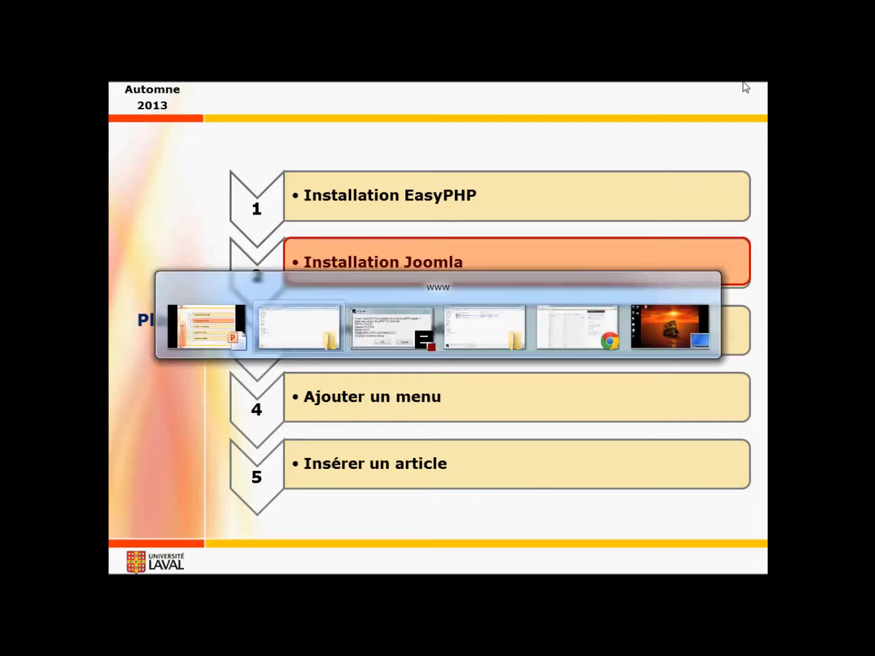
{"action": "key", "text": "Tab"}
{"action": "key", "text": "Tab"}
{"action": "key", "text": "Tab"}
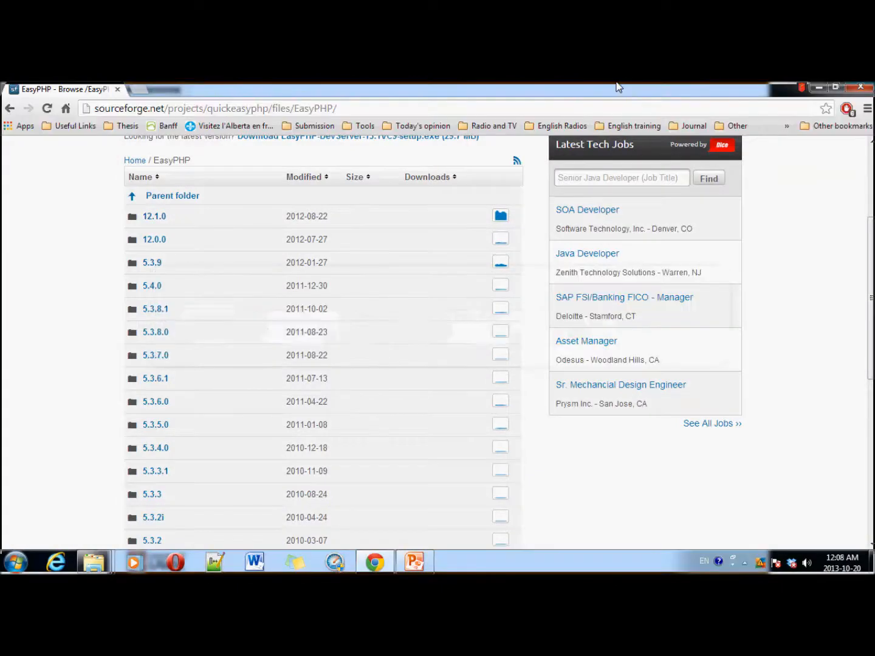
Step: Search google.ca for 'joomla 3.1.5' and open the joomla.fr 'Joomla 3.1.5 disponible' article
{"action": "left_click", "coordinate": [196, 108]}
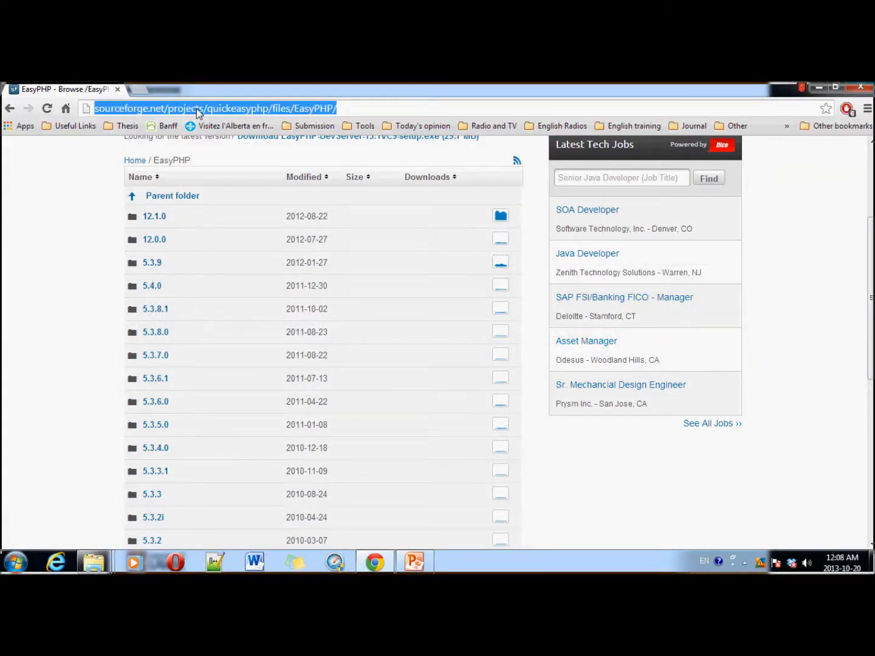
{"action": "type", "text": "hg"}
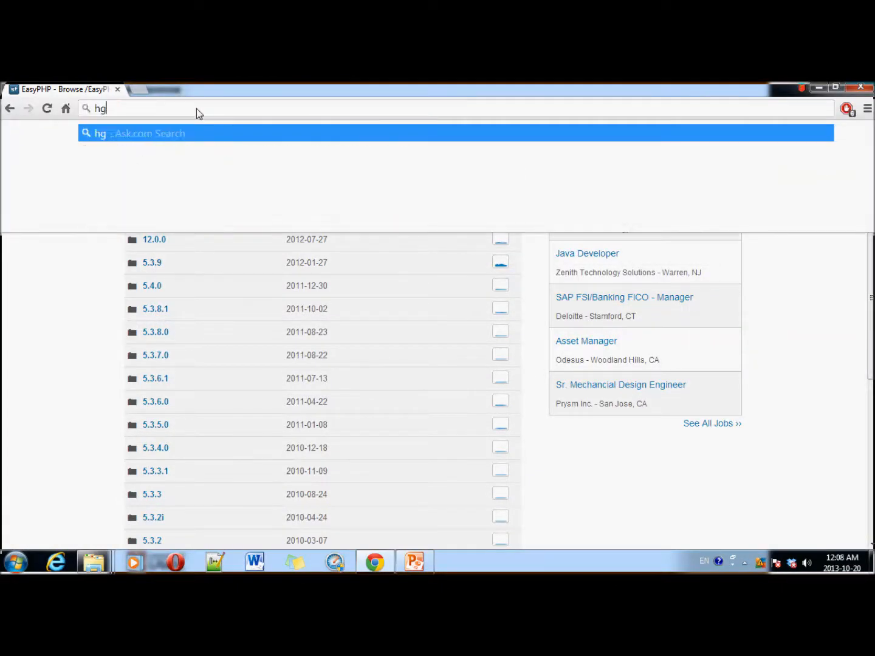
{"action": "type", "text": "oog"}
{"action": "key", "text": "BackSpace"}
{"action": "key", "text": "BackSpace"}
{"action": "key", "text": "BackSpace"}
{"action": "key", "text": "BackSpace"}
{"action": "key", "text": "BackSpace"}
{"action": "type", "text": "googl"}
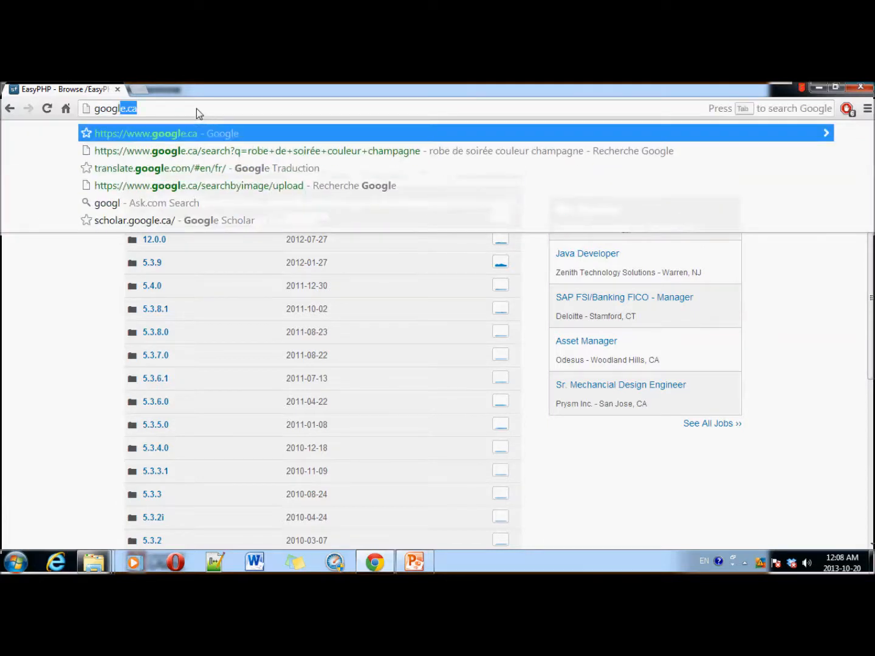
{"action": "type", "text": "e"}
{"action": "key", "text": "Return"}
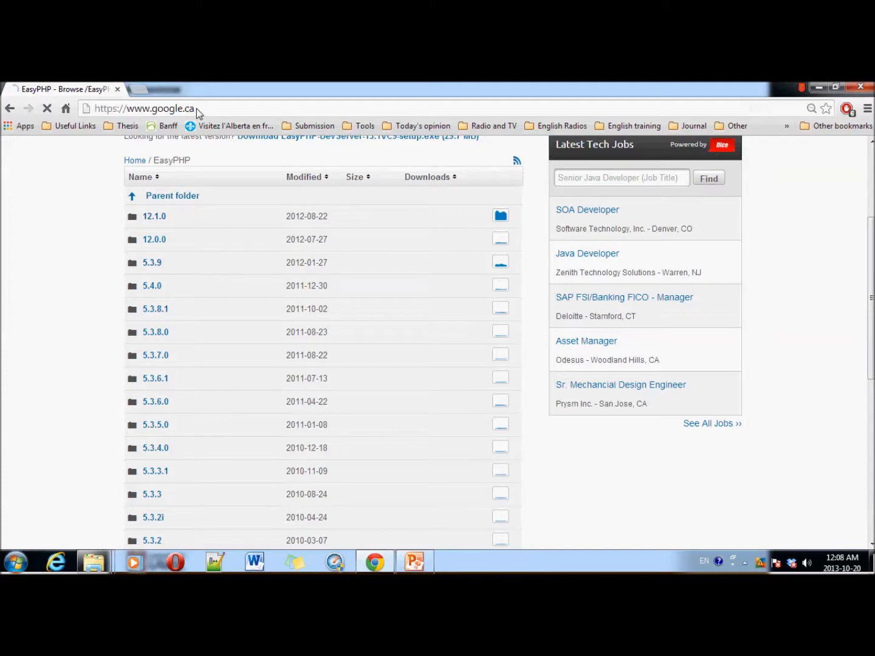
{"action": "type", "text": "j"}
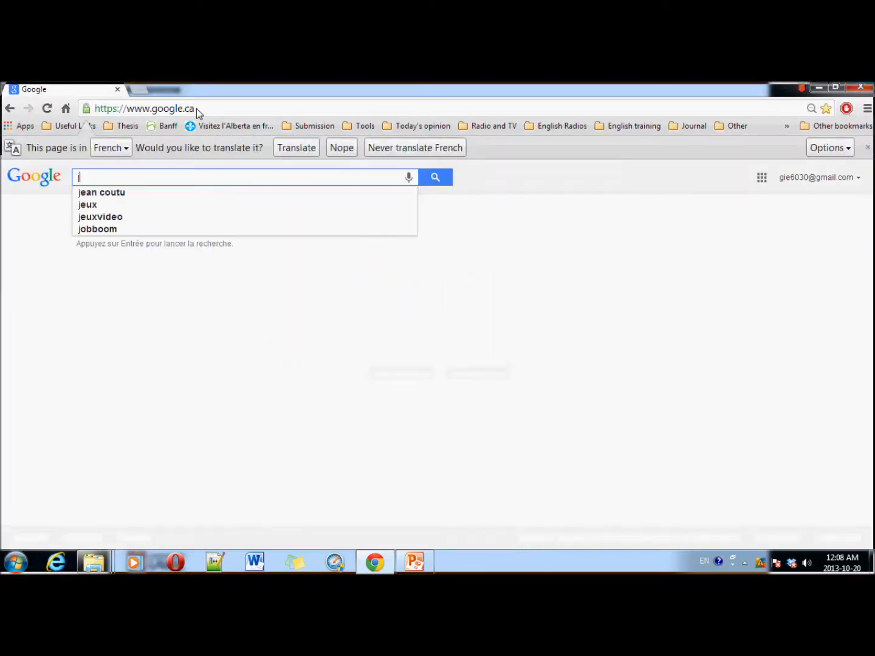
{"action": "type", "text": "oomla "}
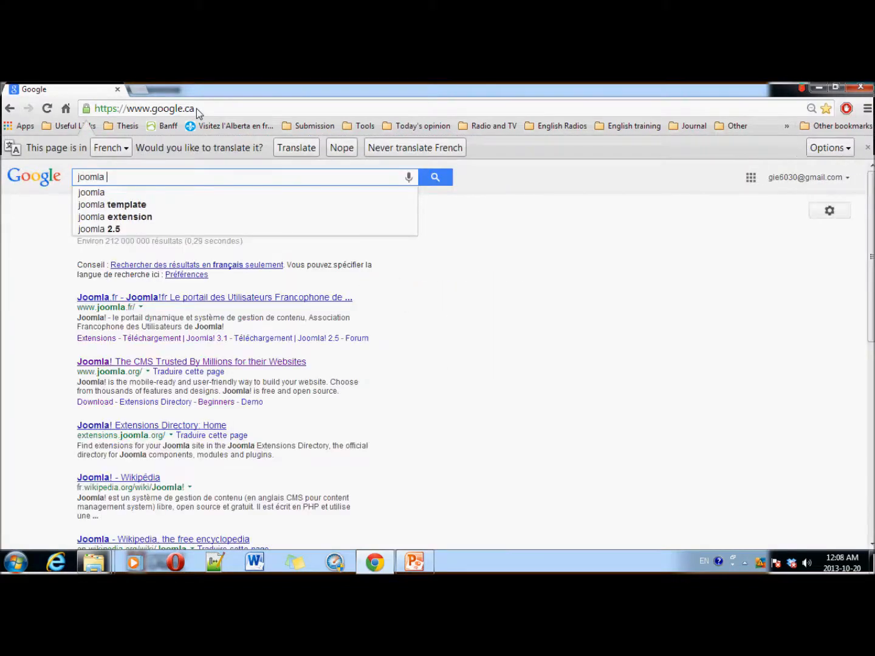
{"action": "type", "text": "3.1."}
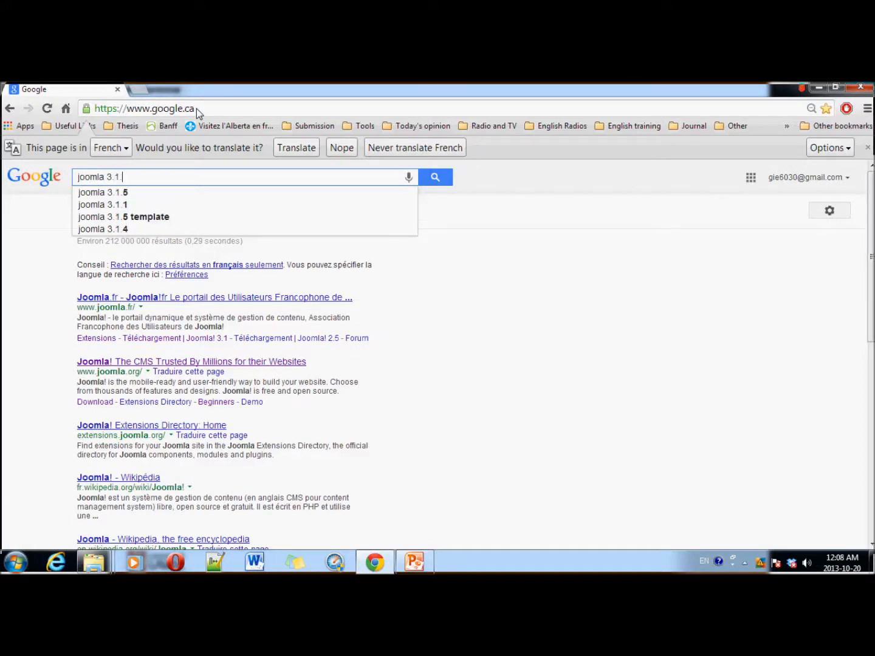
{"action": "type", "text": "5"}
{"action": "key", "text": "Return"}
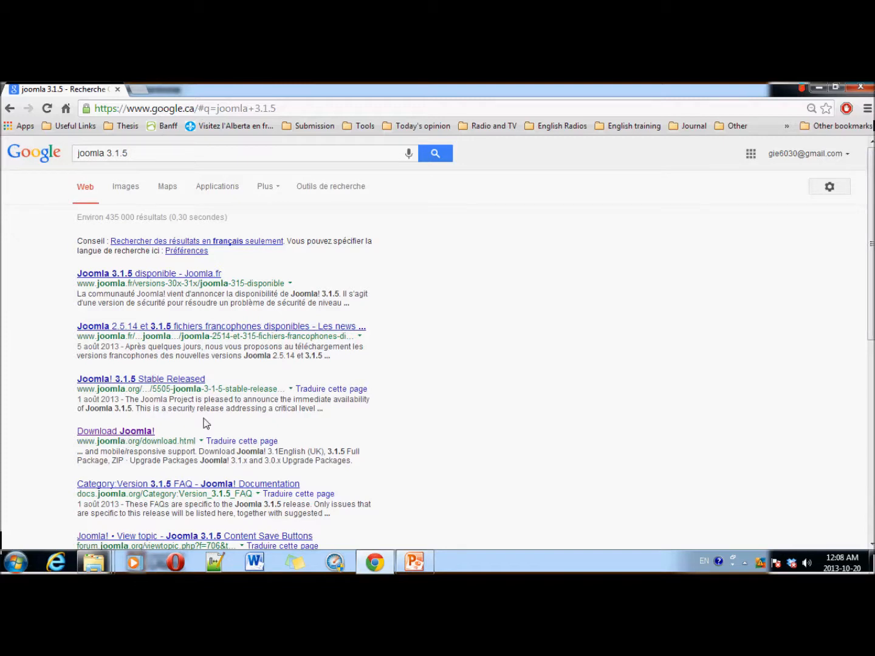
{"action": "left_click", "coordinate": [177, 274]}
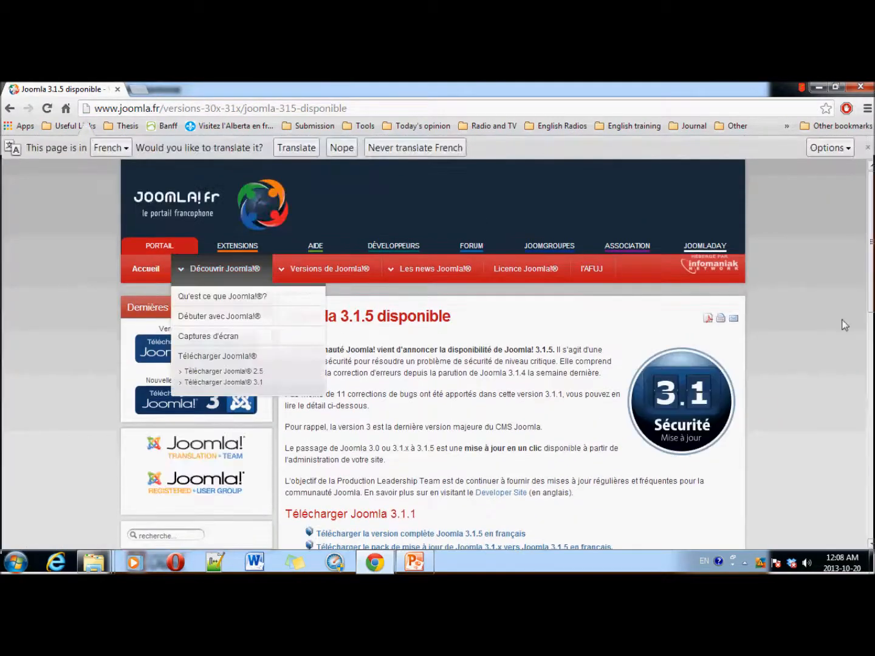
Step: Open the full French Joomla 3.1.5 download page on aide.joomla.fr, then minimize Chrome
{"action": "scroll", "coordinate": [417, 336], "scroll_direction": "down", "scroll_amount": 3}
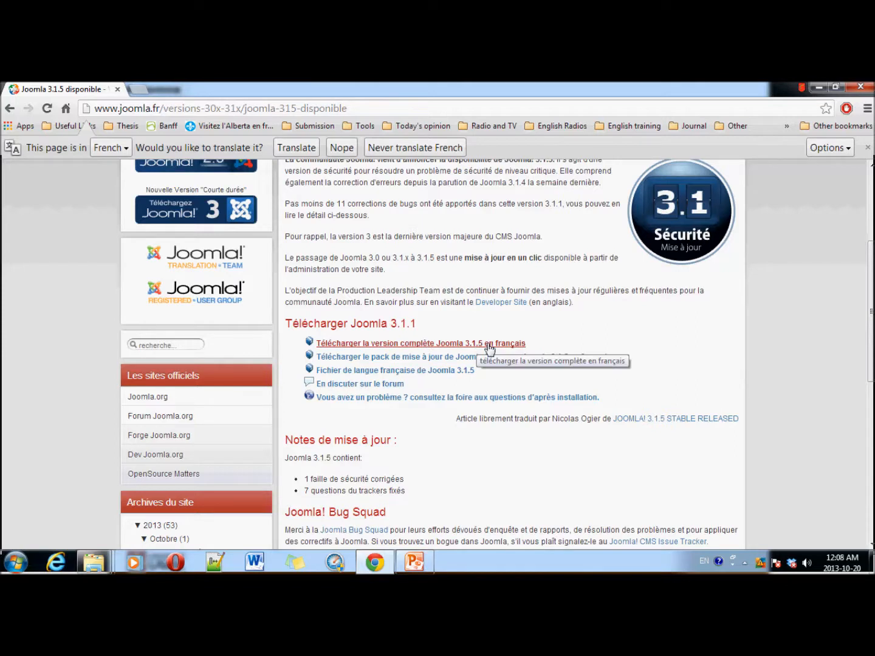
{"action": "left_click", "coordinate": [489, 345]}
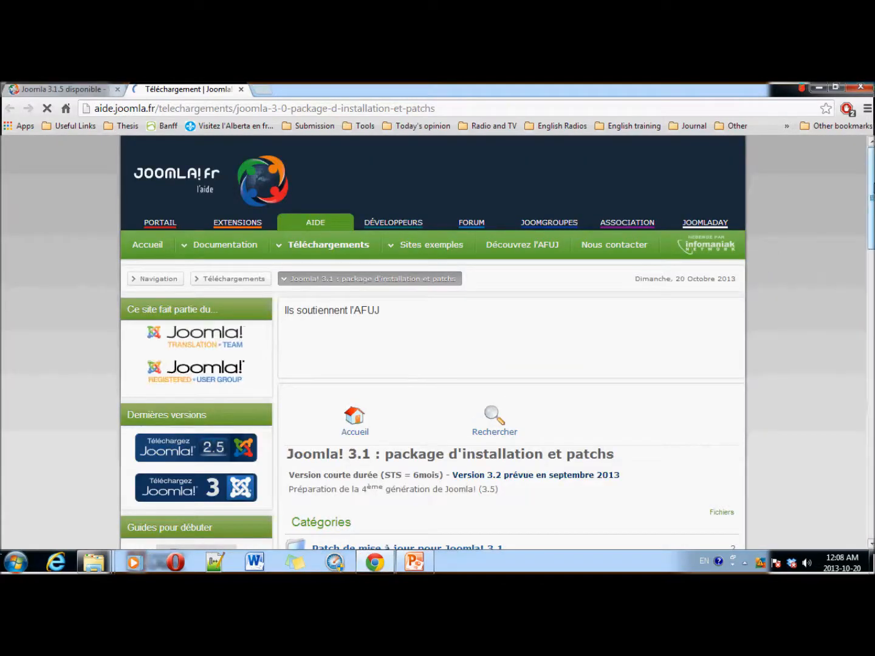
{"action": "left_click_drag", "start_coordinate": [871, 192], "coordinate": [872, 264]}
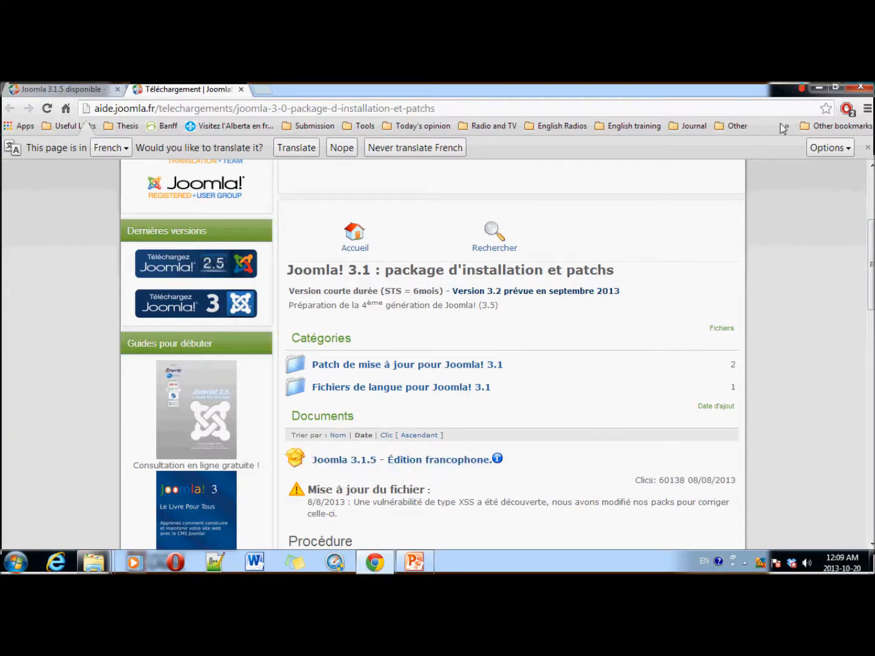
{"action": "left_click", "coordinate": [817, 89]}
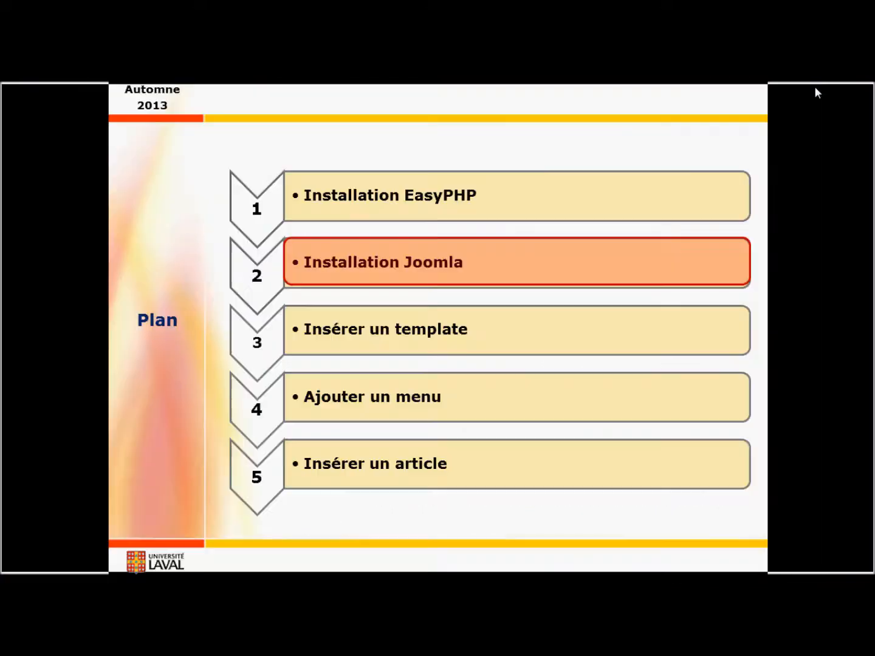
{"action": "key", "text": "alt+Tab"}
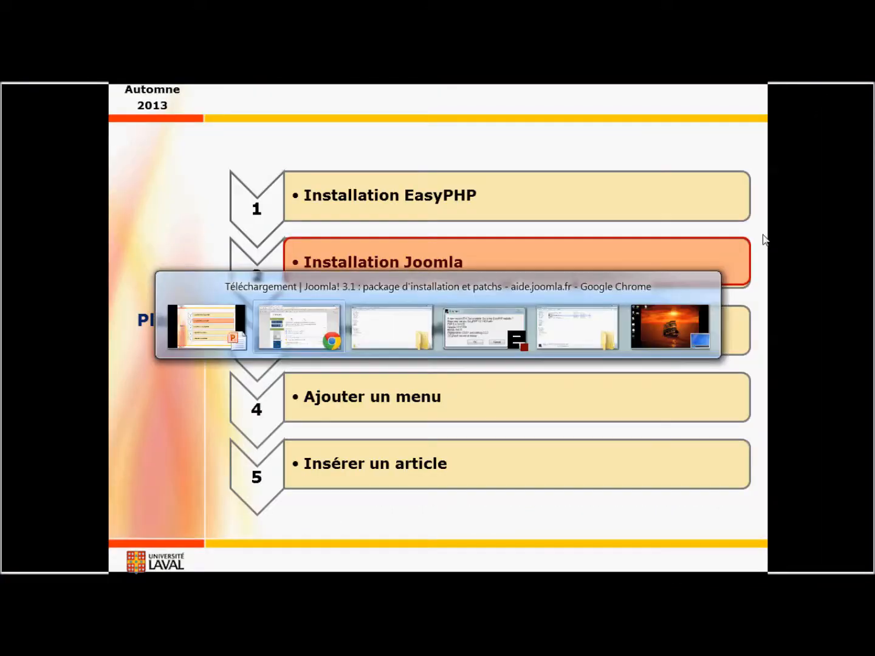
{"action": "key", "text": "alt+Tab"}
{"action": "key", "text": "alt+Tab"}
{"action": "key", "text": "alt+Tab"}
{"action": "key", "text": "alt+Tab"}
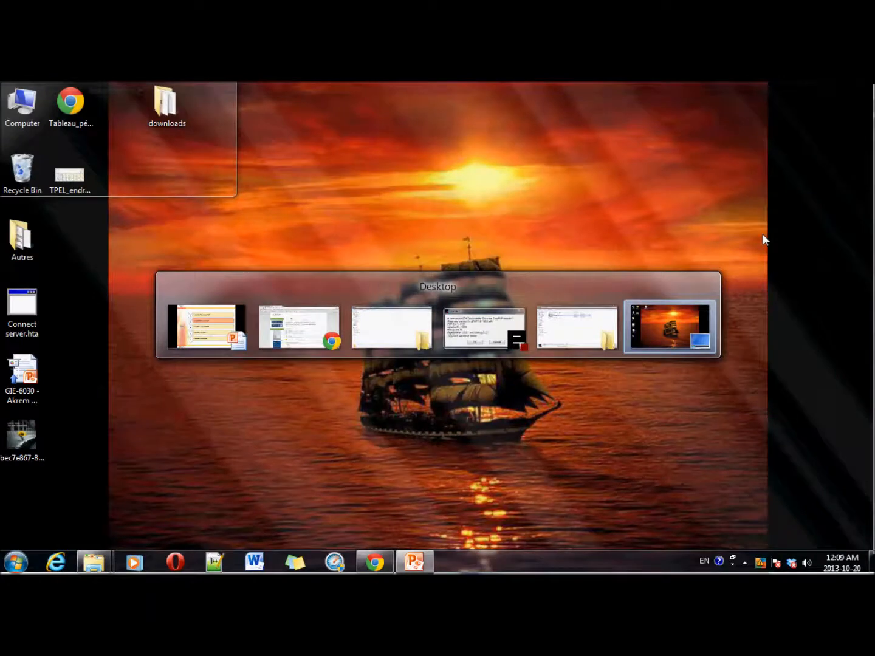
Step: Check the contents of Joomla_3.1.5-Stable-Full_Package_FR.v2 in downloads, then copy that folder
{"action": "key", "text": "alt+Tab"}
{"action": "key", "text": "alt+Tab"}
{"action": "key", "text": "alt+Tab"}
{"action": "key", "text": "alt+Tab"}
{"action": "key", "text": "alt+Tab"}
{"action": "key", "text": "alt+Tab"}
{"action": "key", "text": "alt+Tab"}
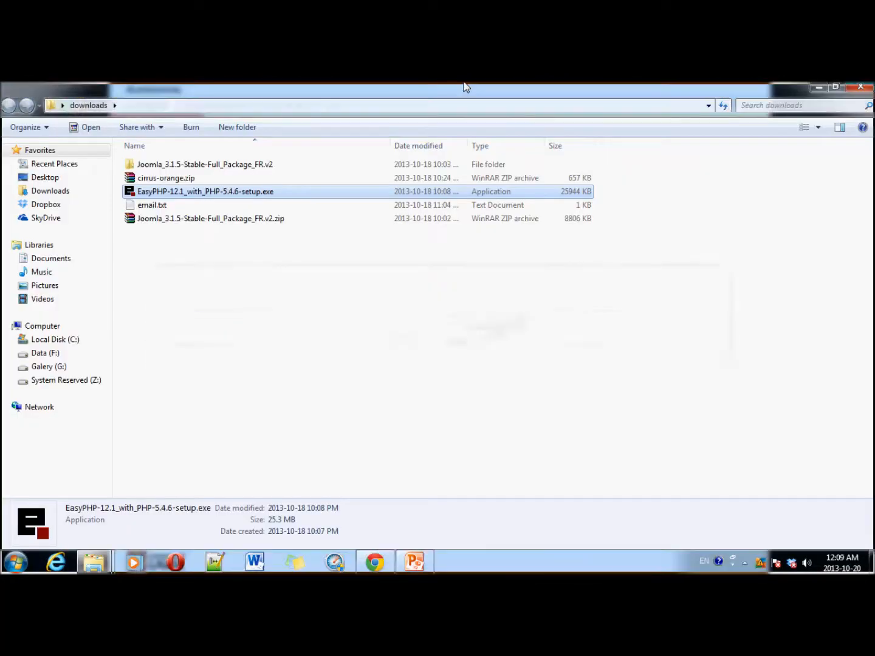
{"action": "left_click", "coordinate": [189, 220]}
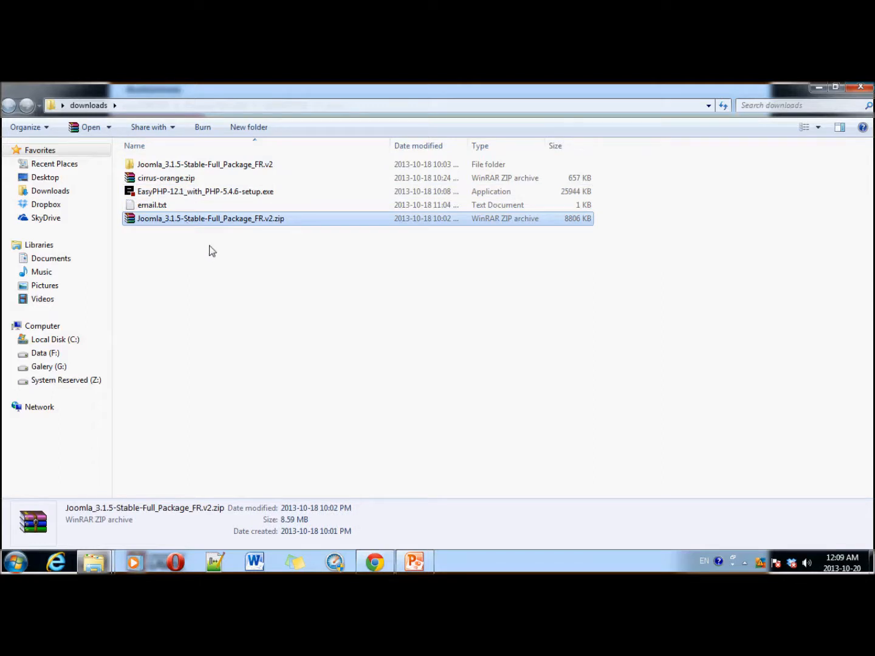
{"action": "double_click", "coordinate": [170, 167]}
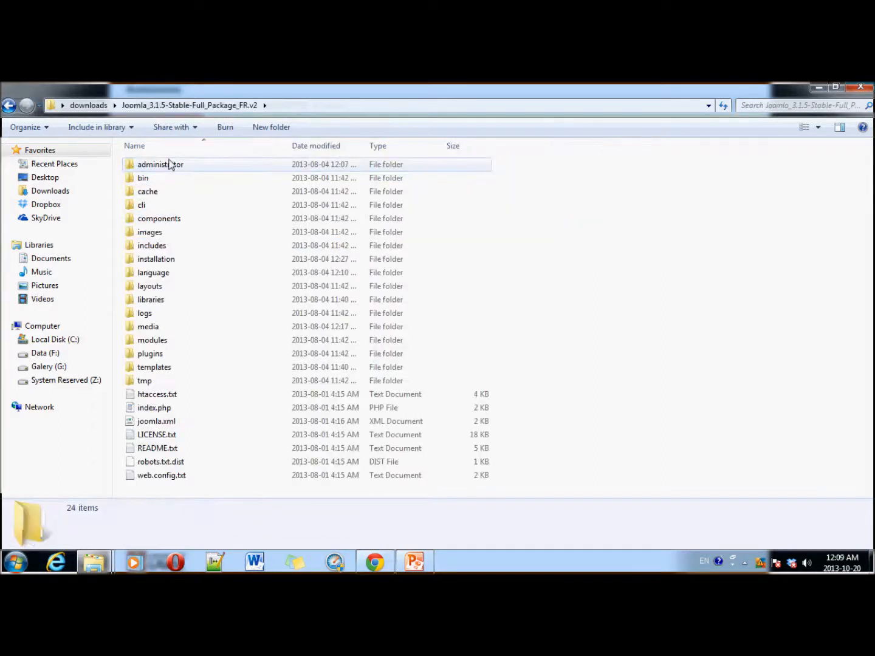
{"action": "left_click", "coordinate": [8, 106]}
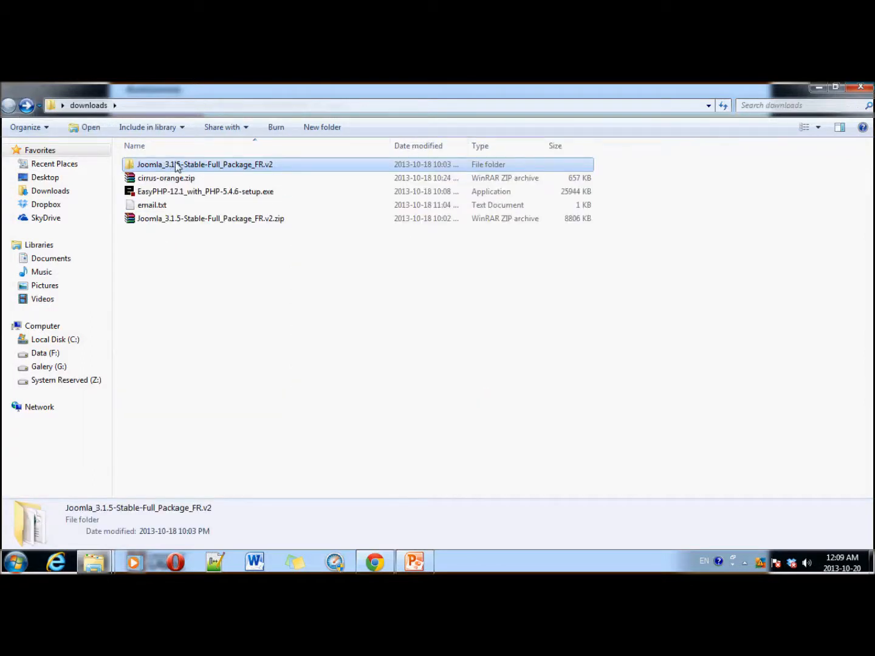
{"action": "right_click", "coordinate": [176, 163]}
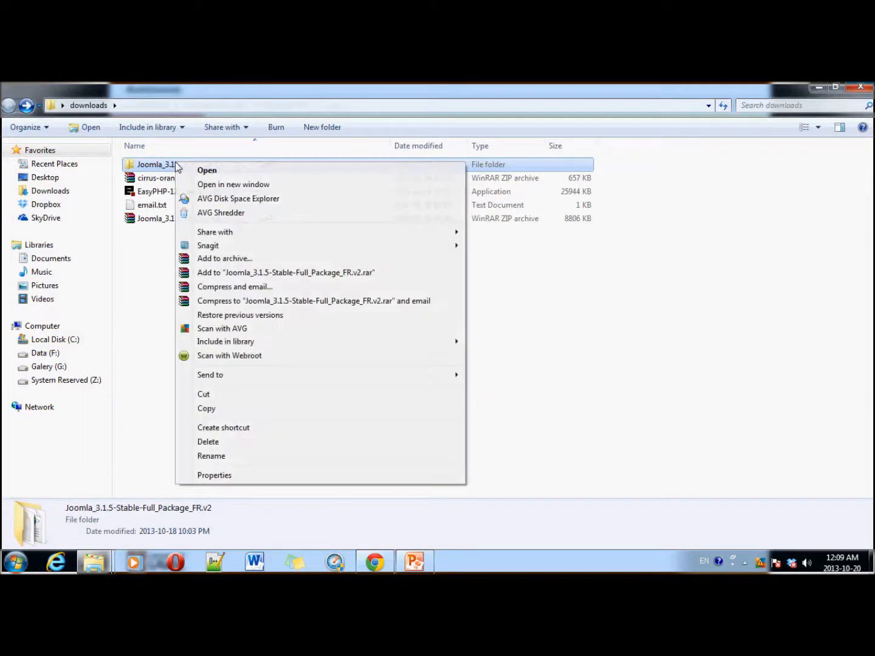
{"action": "left_click", "coordinate": [206, 409]}
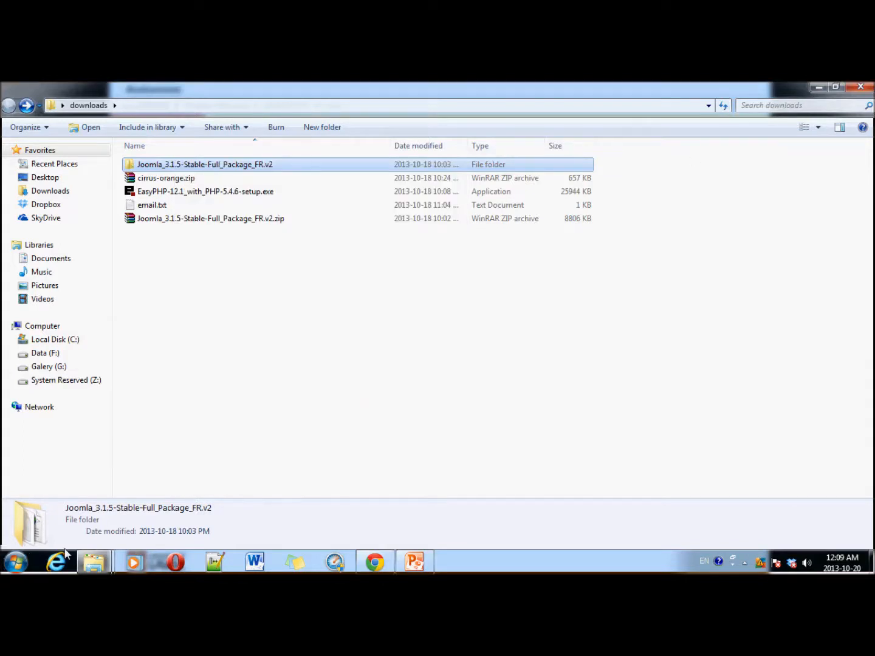
{"action": "left_click", "coordinate": [89, 559]}
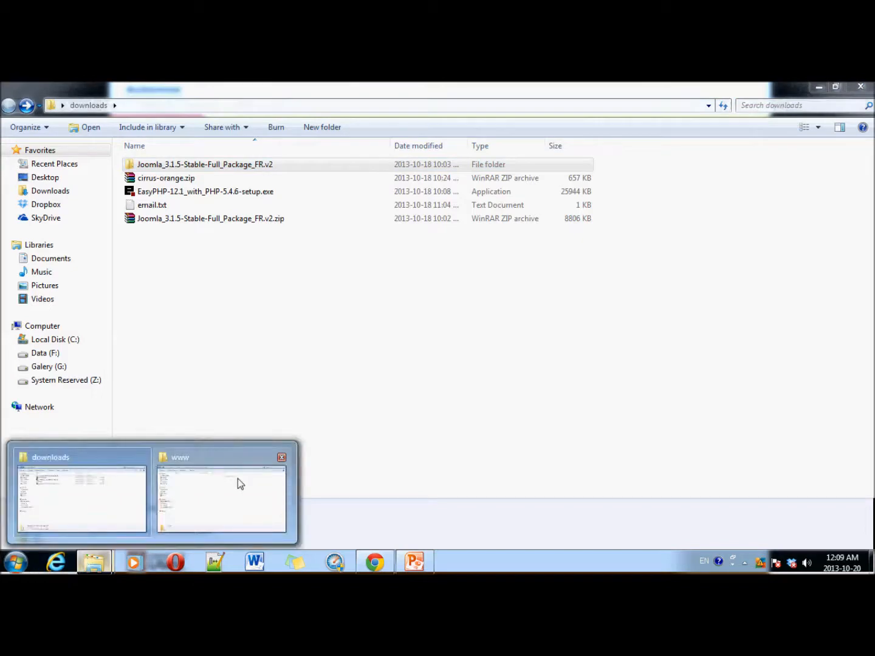
Step: Paste the copied Joomla folder into the empty EasyPHP-12.1 www folder
{"action": "left_click", "coordinate": [248, 482]}
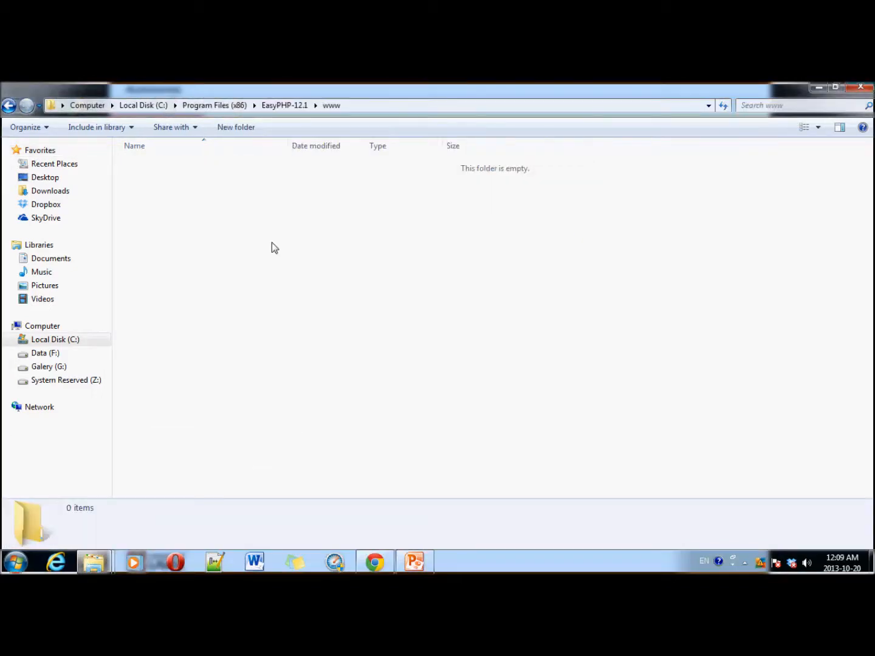
{"action": "right_click", "coordinate": [271, 244]}
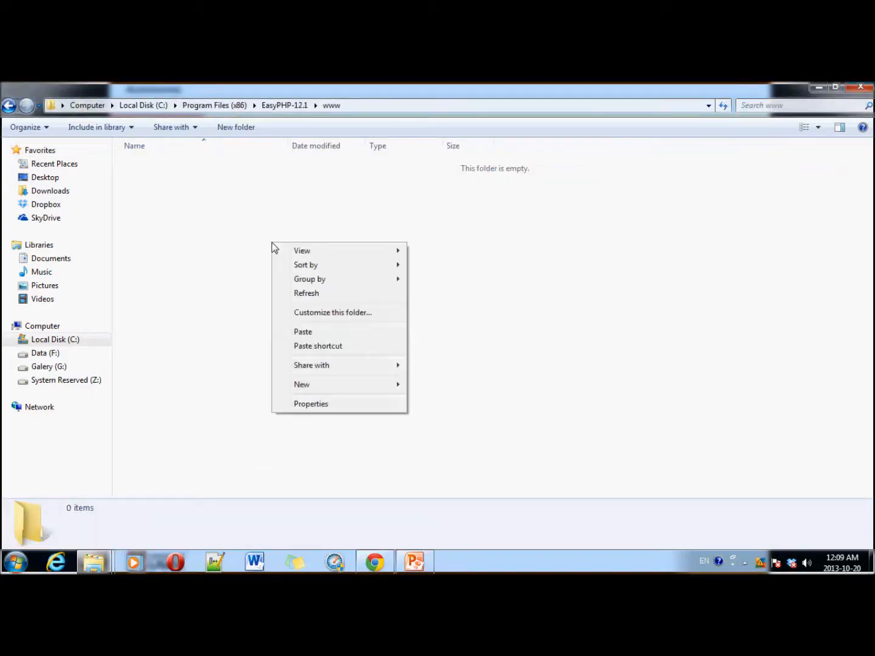
{"action": "left_click", "coordinate": [331, 332]}
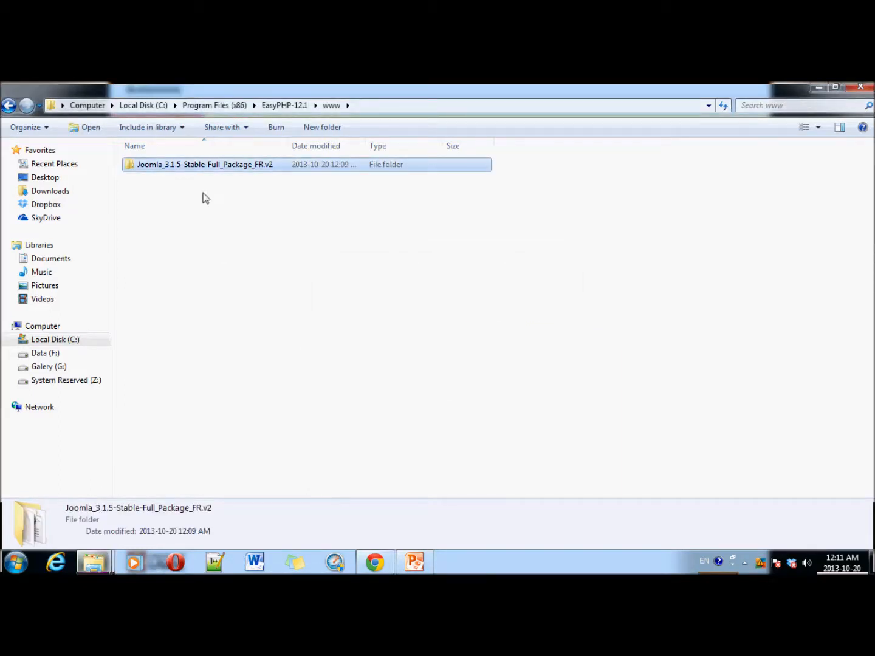
Step: Rename the pasted folder to 'Observatoire' and close the www window
{"action": "left_click", "coordinate": [228, 163]}
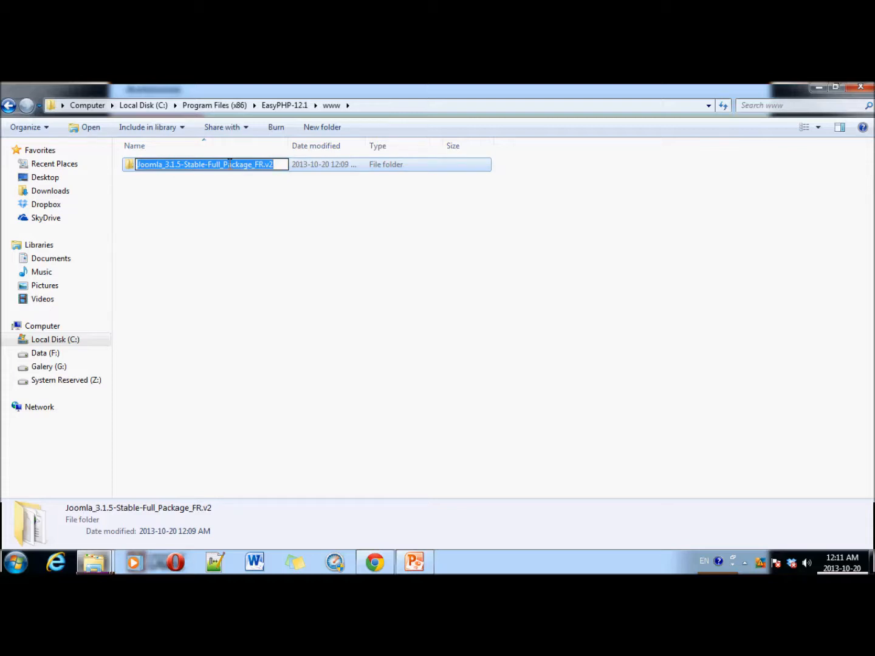
{"action": "type", "text": "Observatoire"}
{"action": "key", "text": "Return"}
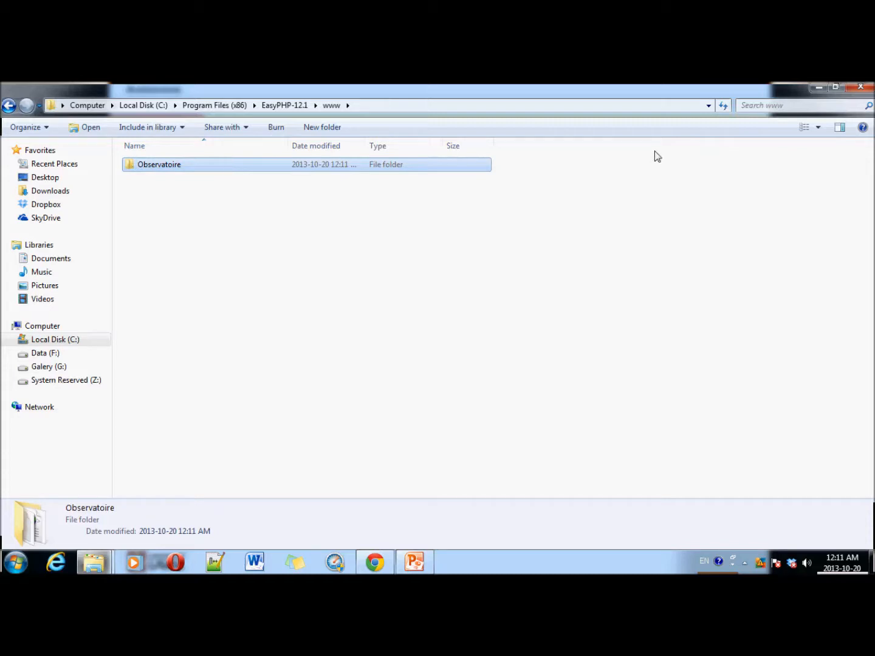
{"action": "left_click", "coordinate": [859, 89]}
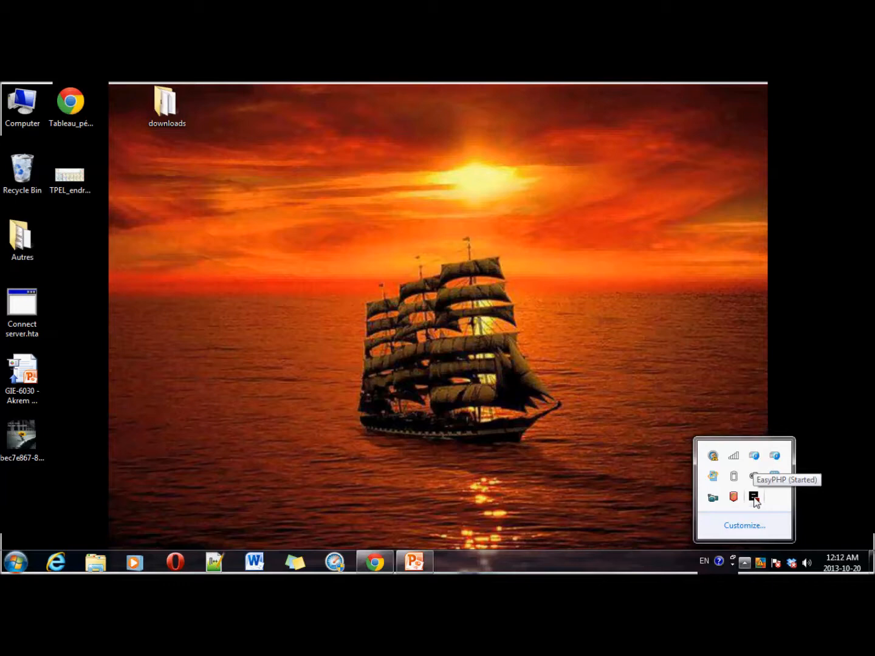
Step: Open phpMyAdmin via the EasyPHP tray icon's Administration page
{"action": "right_click", "coordinate": [753, 500]}
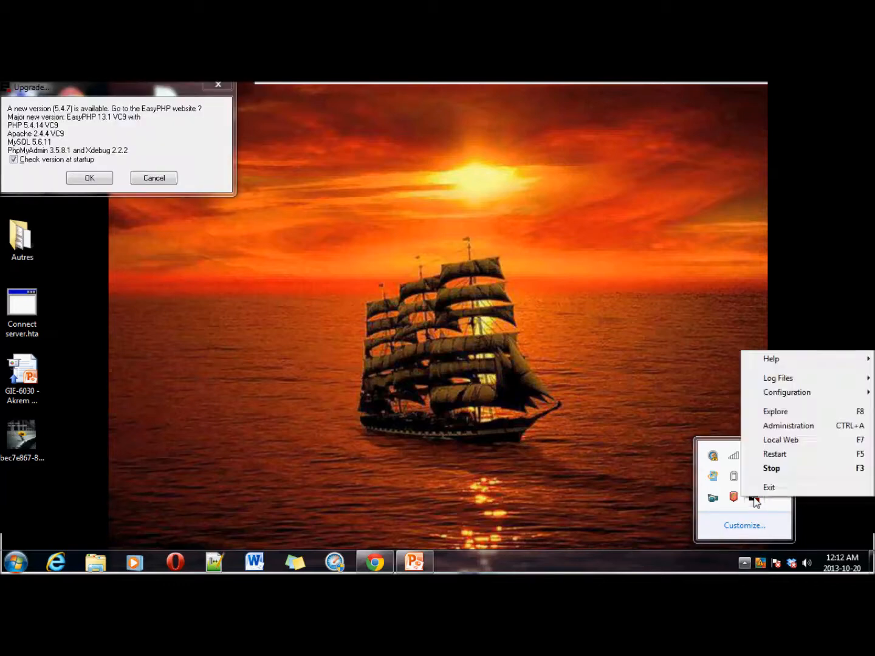
{"action": "left_click", "coordinate": [784, 426]}
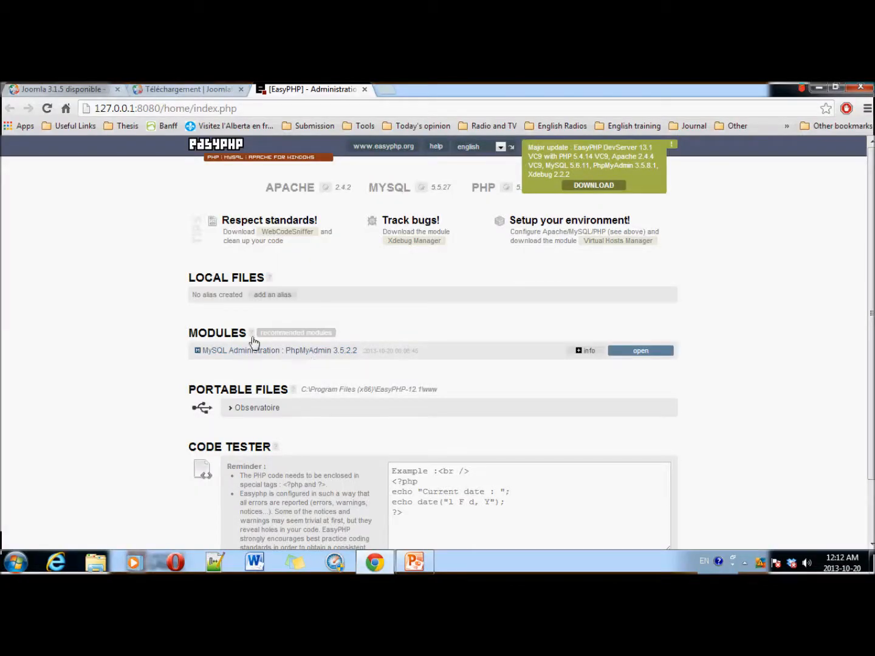
{"action": "left_click", "coordinate": [641, 353]}
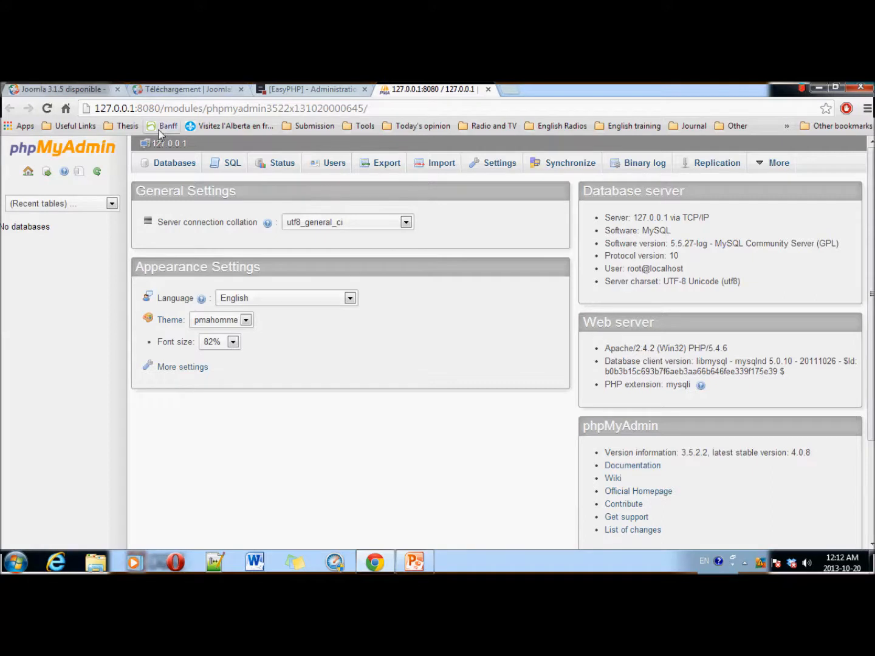
Step: Create the 'observatoiredb' database under Databases, then close the phpMyAdmin and EasyPHP tabs
{"action": "left_click", "coordinate": [168, 169]}
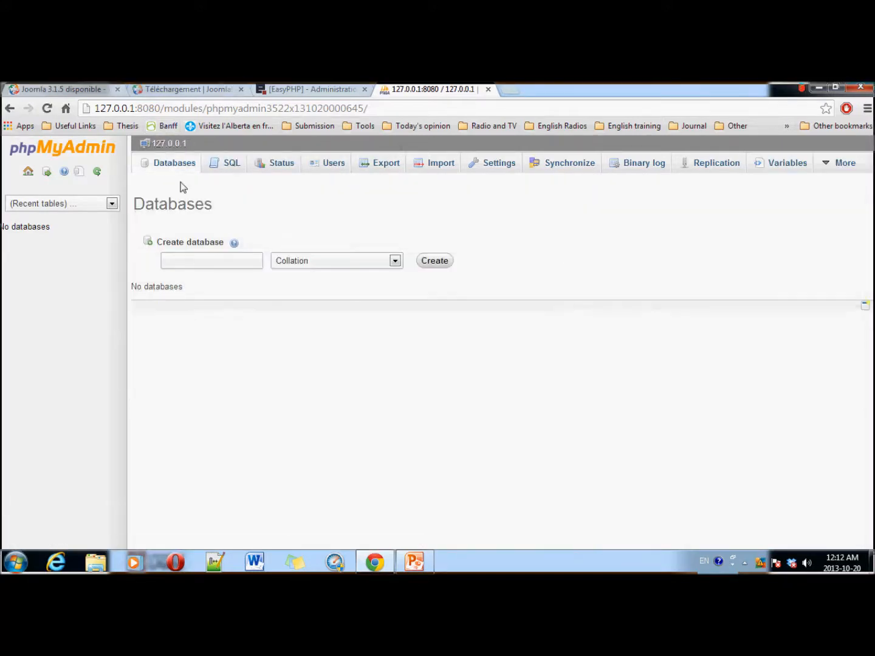
{"action": "left_click", "coordinate": [193, 261]}
{"action": "type", "text": "obse"}
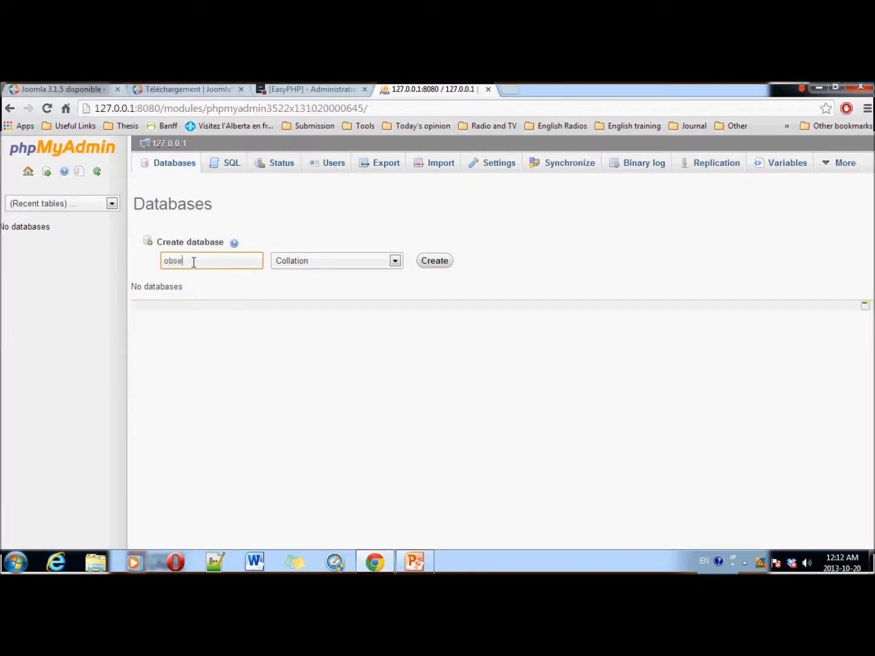
{"action": "type", "text": "rvatoiredb"}
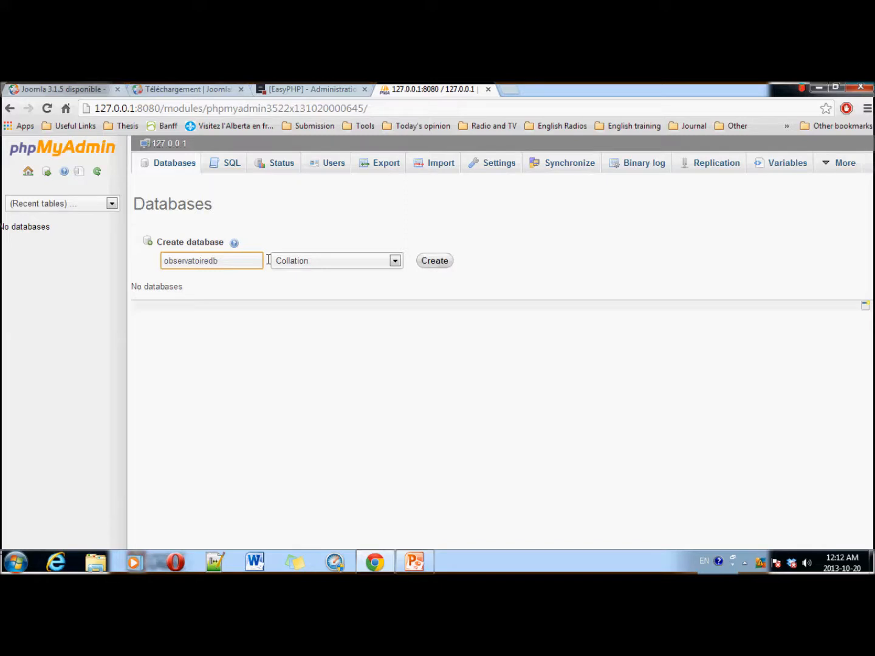
{"action": "left_click", "coordinate": [425, 261]}
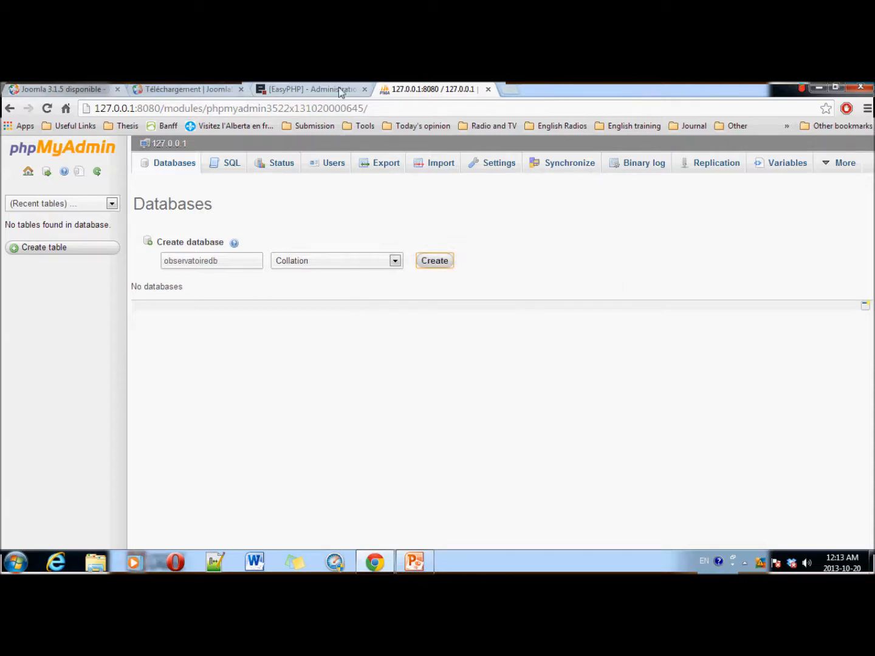
{"action": "left_click", "coordinate": [364, 89]}
{"action": "left_click", "coordinate": [365, 90]}
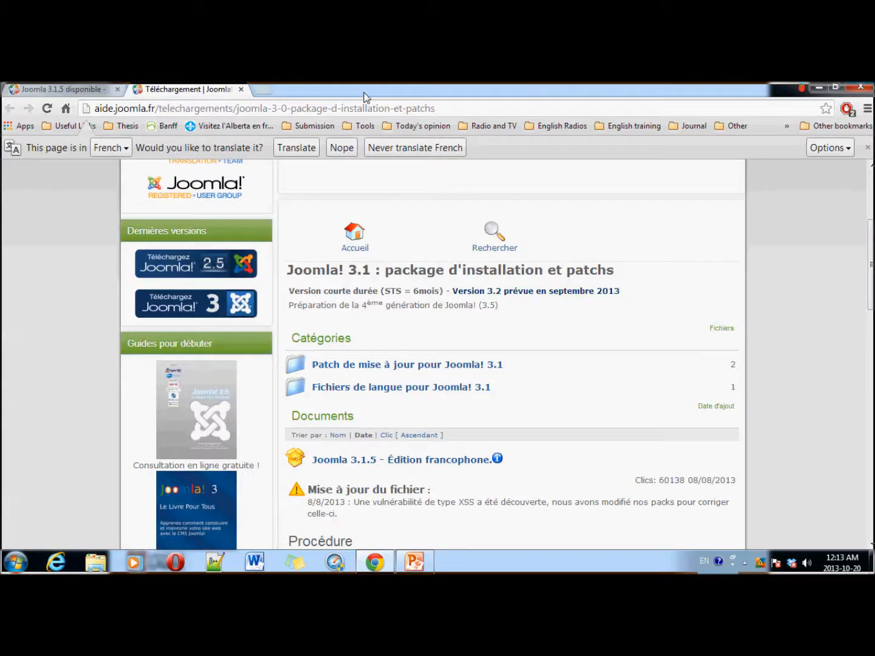
Step: Open EasyPHP's Local Web root and launch the Joomla installer from the Observatoire folder
{"action": "left_click", "coordinate": [744, 563]}
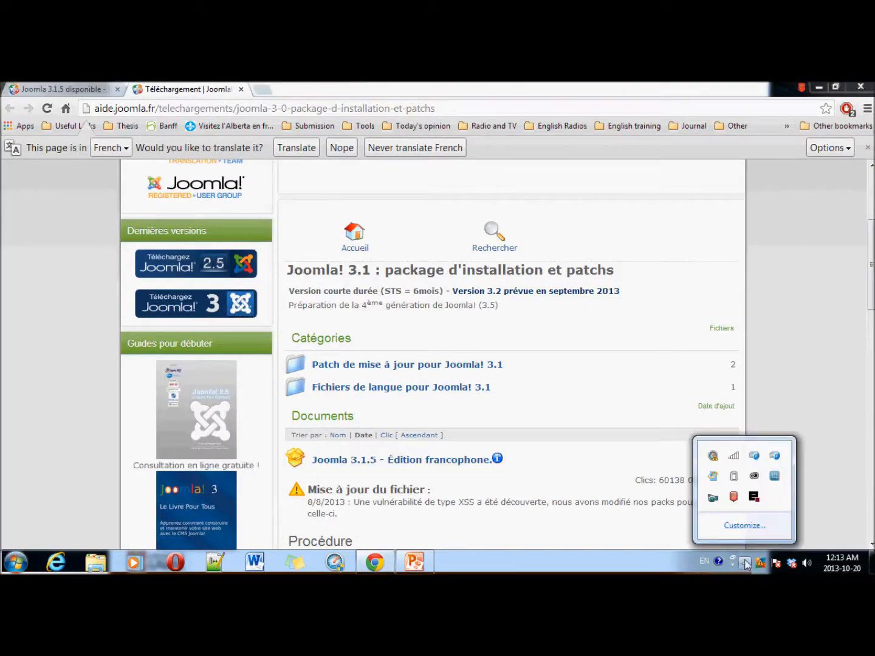
{"action": "right_click", "coordinate": [753, 499]}
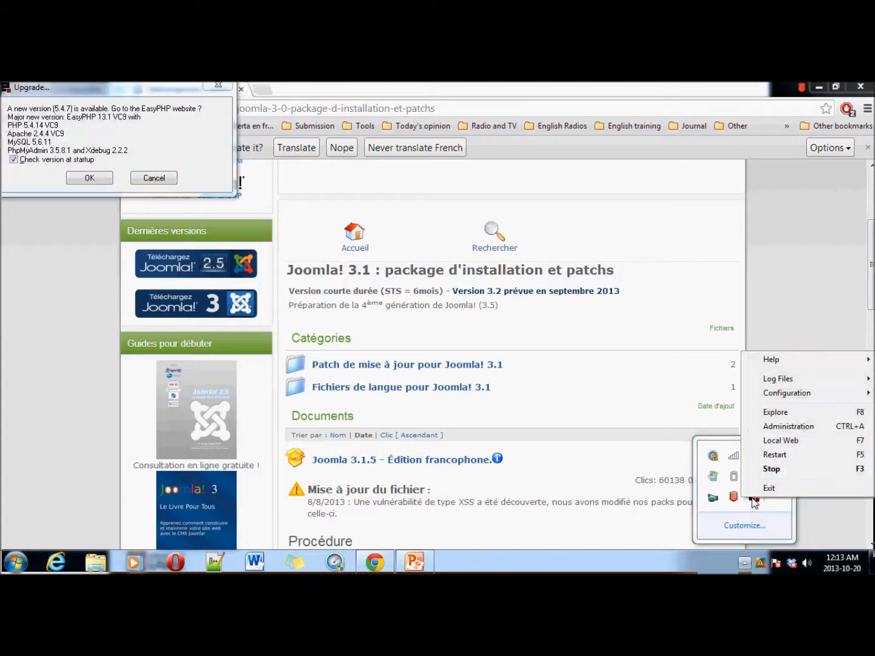
{"action": "left_click", "coordinate": [784, 440]}
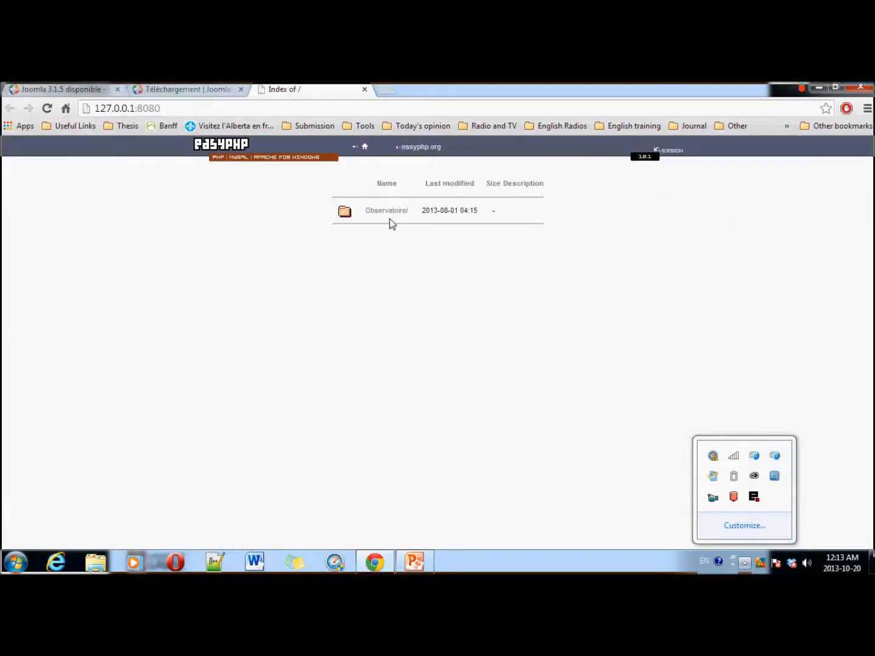
{"action": "left_click", "coordinate": [383, 213]}
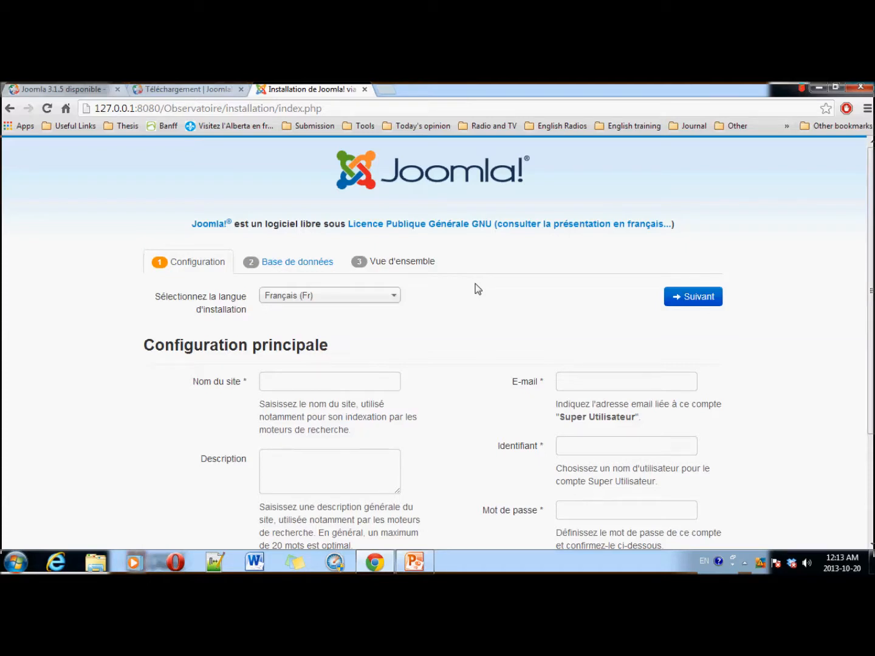
Step: Enter 'observatoire' as the site name and accept the suggested Super User e-mail
{"action": "left_click", "coordinate": [358, 382]}
{"action": "type", "text": "observatoire"}
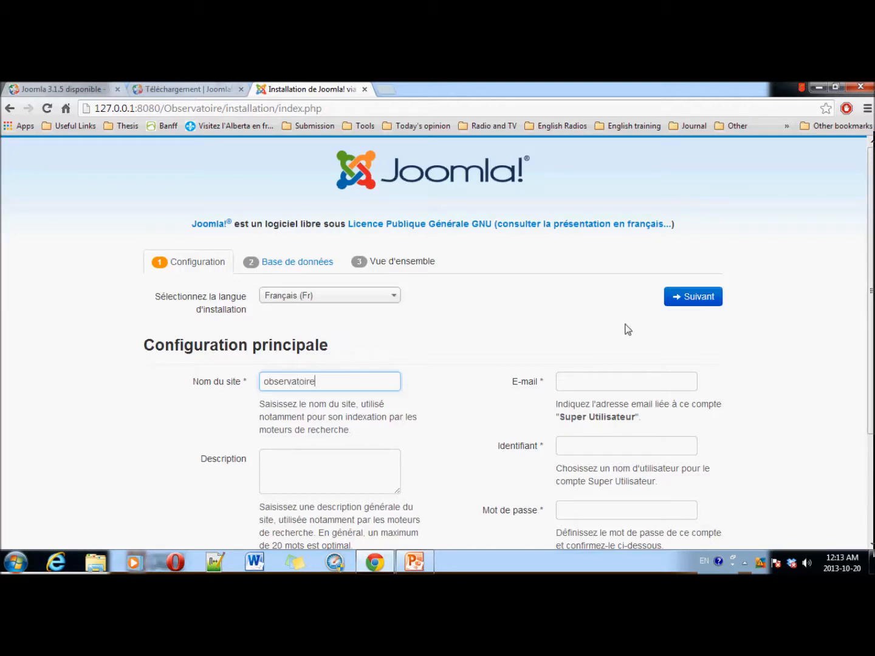
{"action": "left_click", "coordinate": [623, 387]}
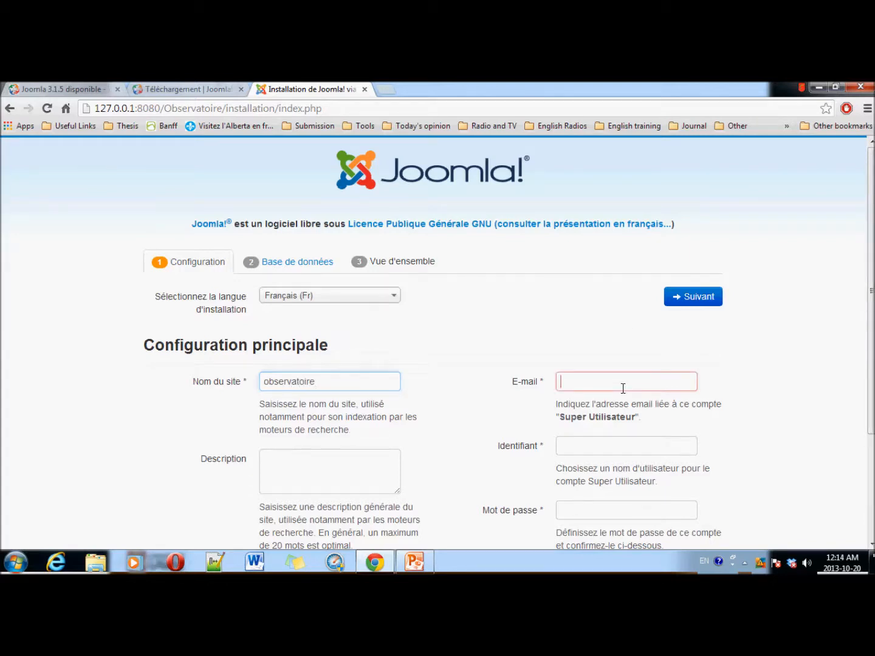
{"action": "left_click", "coordinate": [625, 398]}
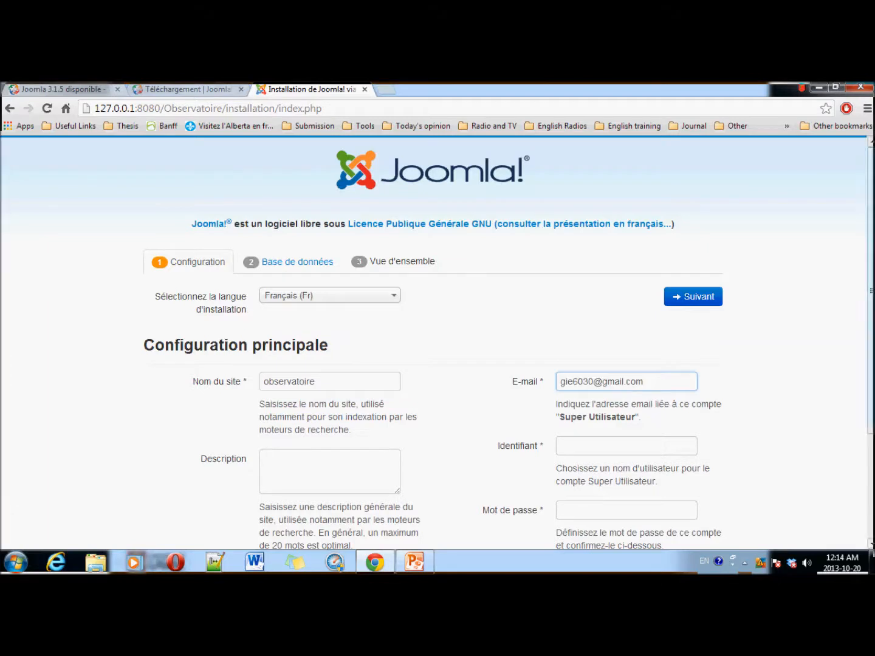
{"action": "left_click_drag", "start_coordinate": [872, 343], "coordinate": [872, 386]}
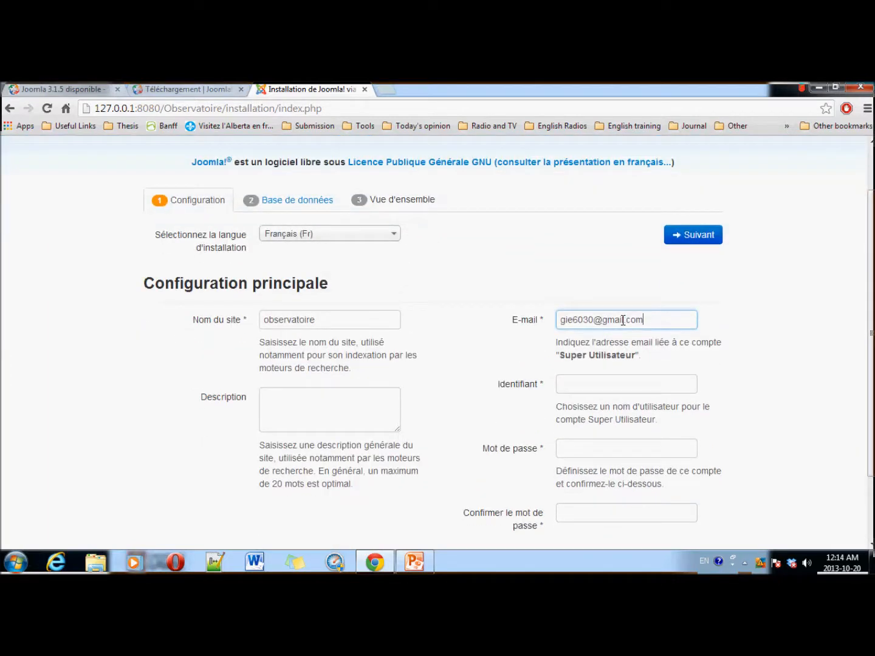
Step: Fill in the Super User username and password with confirmation, then continue to database setup
{"action": "left_click", "coordinate": [586, 385]}
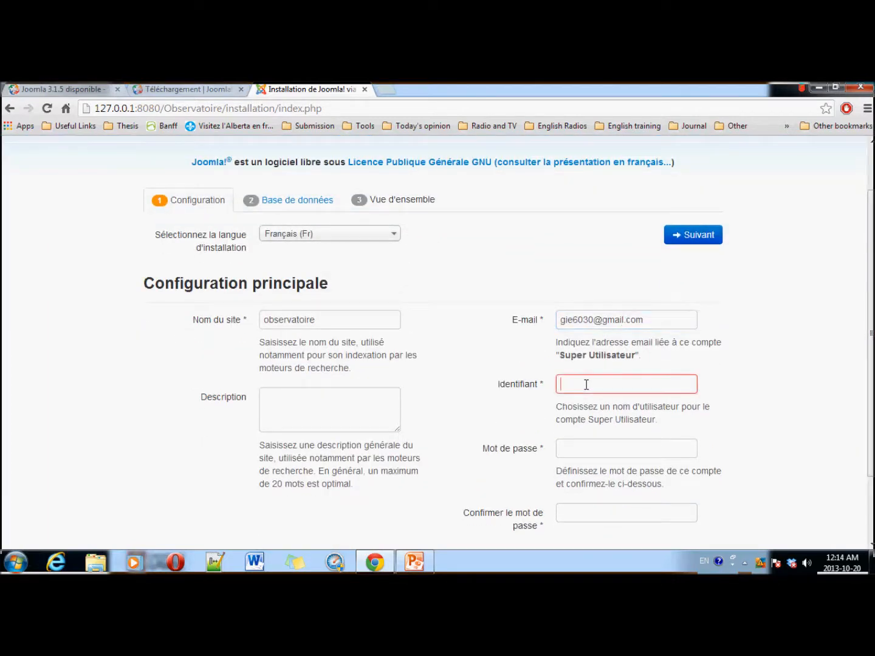
{"action": "type", "text": "gie6030"}
{"action": "left_click", "coordinate": [586, 447]}
{"action": "type", "text": "•••••••••••"}
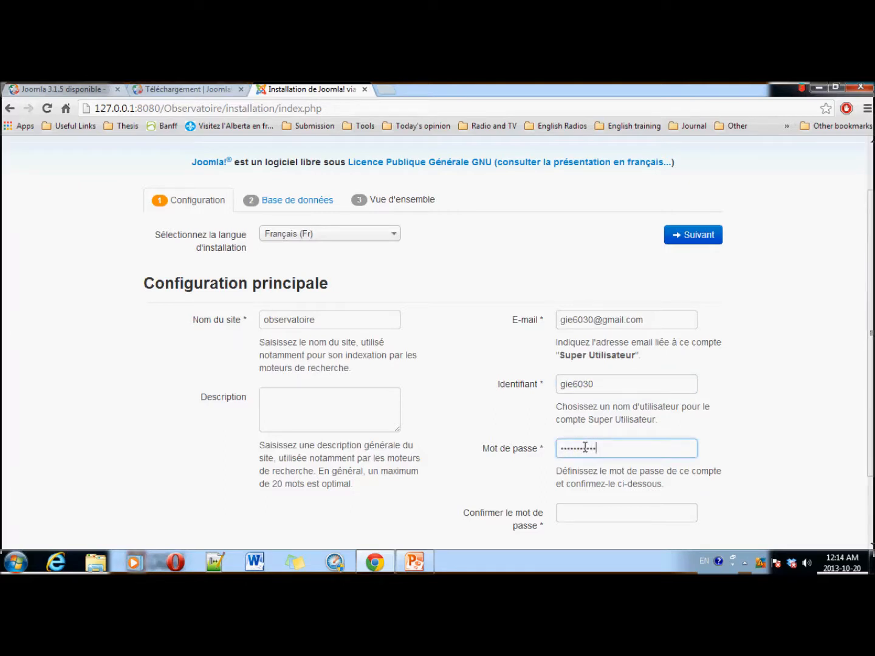
{"action": "left_click", "coordinate": [574, 506]}
{"action": "type", "text": "•••••••"}
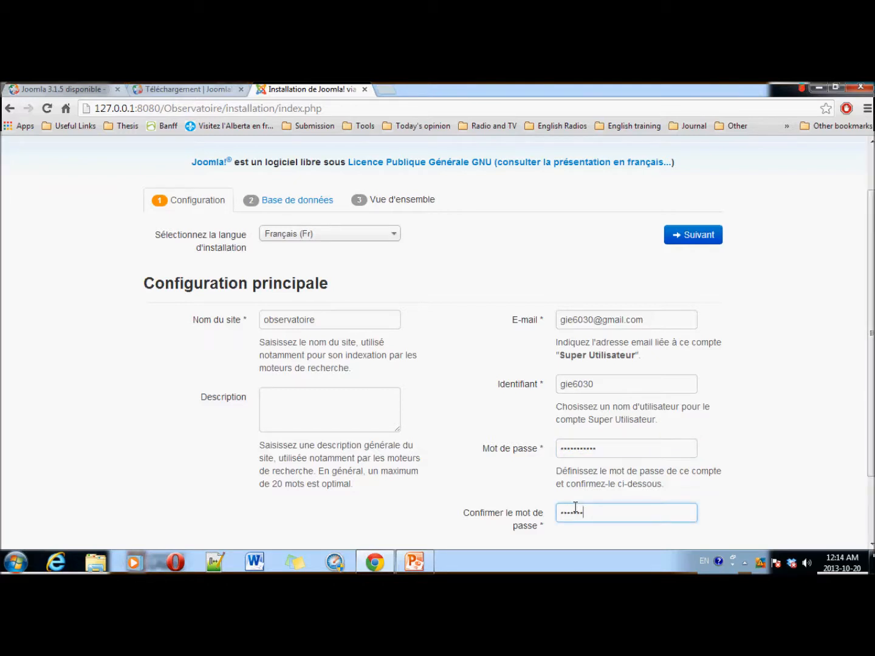
{"action": "type", "text": "••••"}
{"action": "left_click_drag", "start_coordinate": [872, 424], "coordinate": [872, 474]}
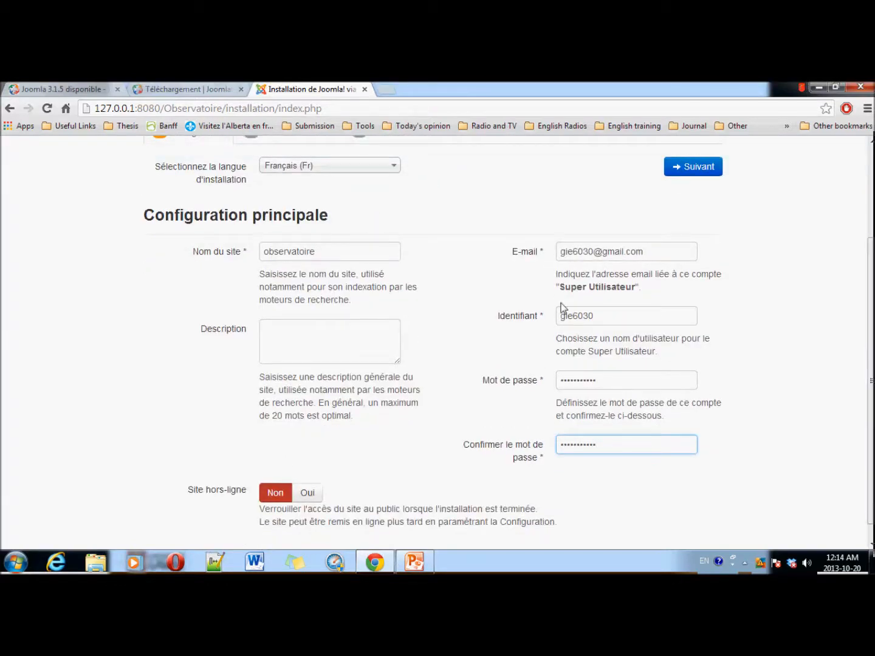
{"action": "left_click", "coordinate": [698, 167]}
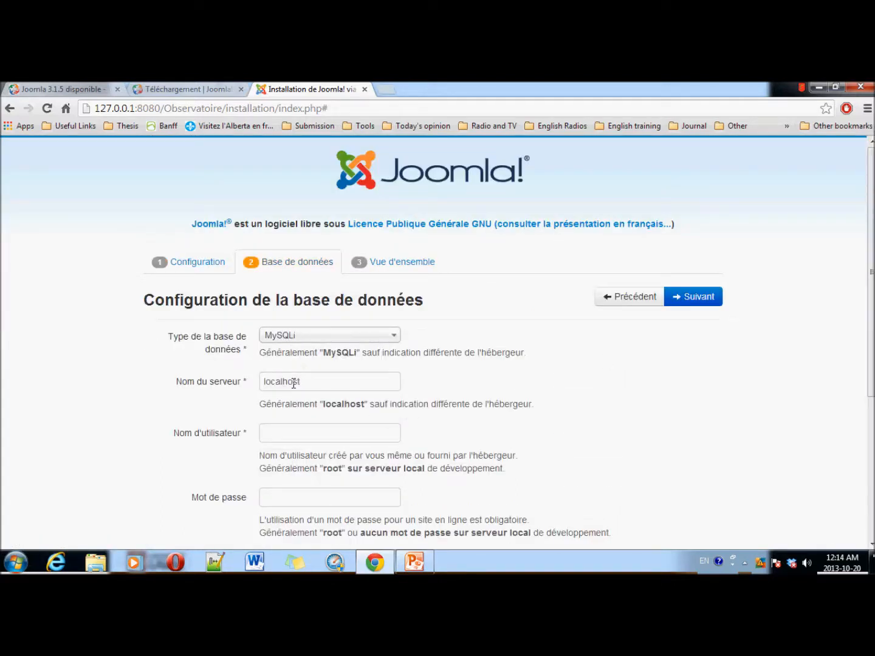
Step: Set database user root and database name observatoiredb, keep the suggested prefix, and proceed to Finalisation
{"action": "left_click_drag", "start_coordinate": [312, 382], "coordinate": [261, 389]}
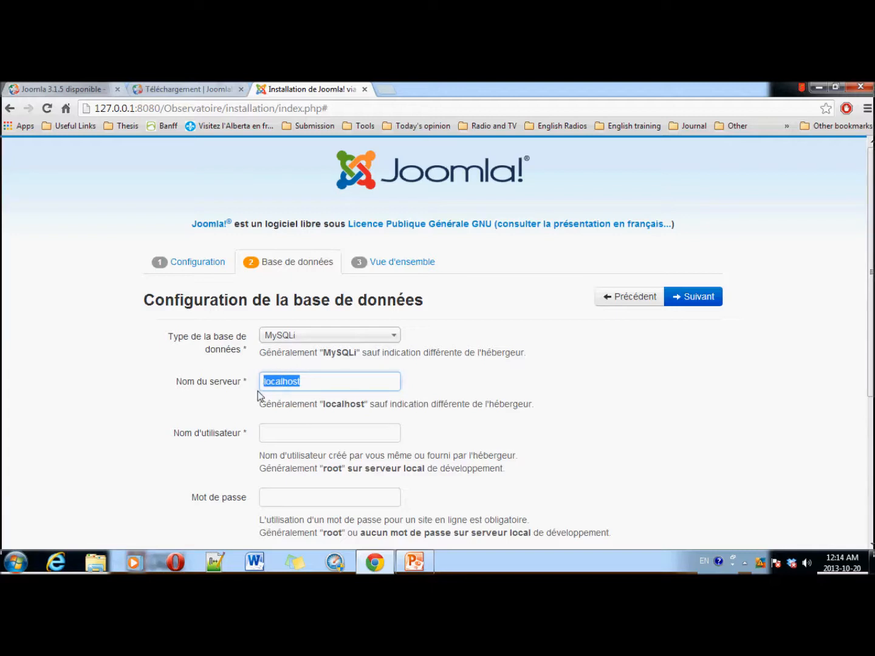
{"action": "left_click", "coordinate": [294, 434]}
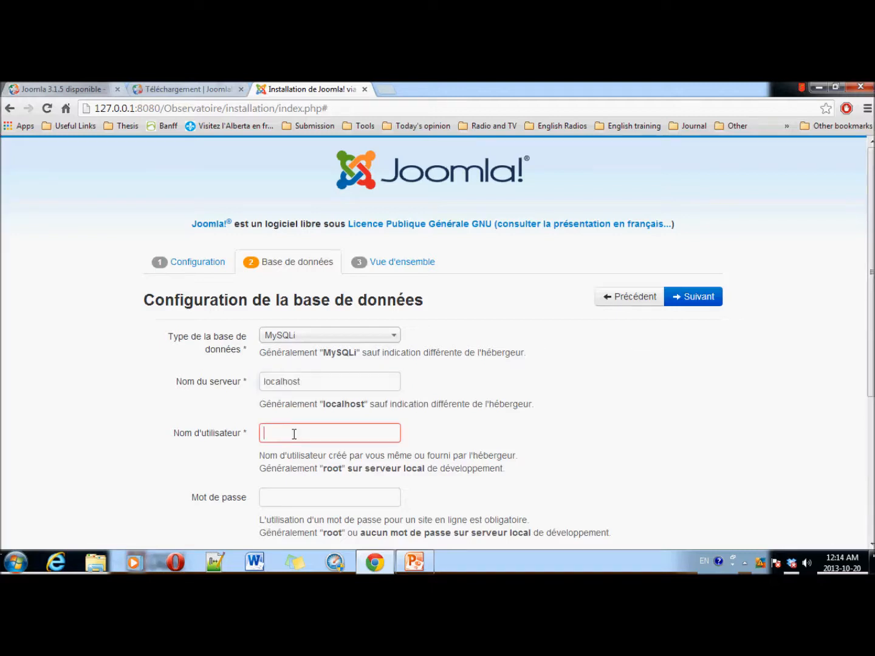
{"action": "type", "text": "root"}
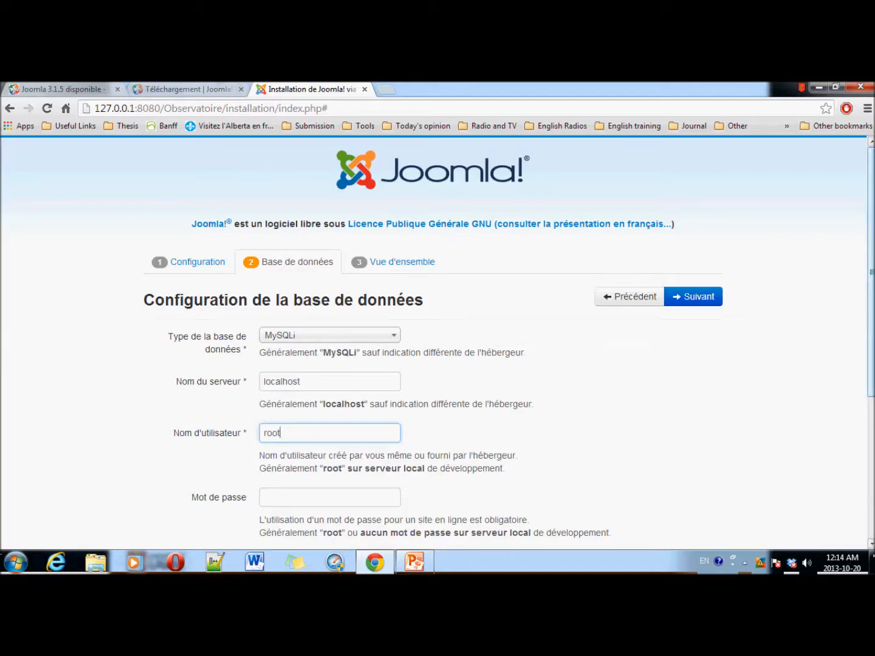
{"action": "scroll", "coordinate": [871, 439], "scroll_direction": "down", "scroll_amount": 2}
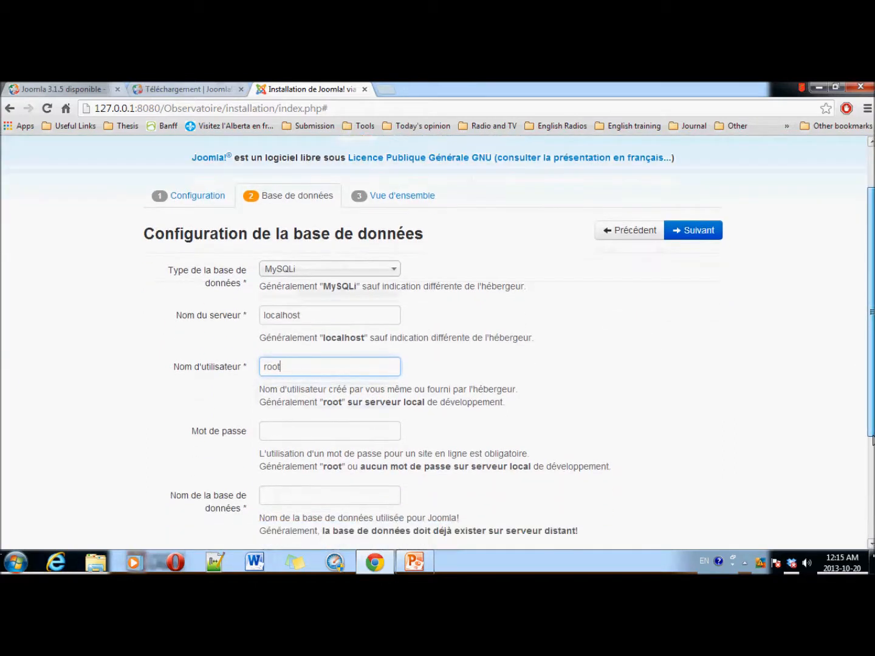
{"action": "left_click", "coordinate": [372, 433]}
{"action": "left_click", "coordinate": [294, 502]}
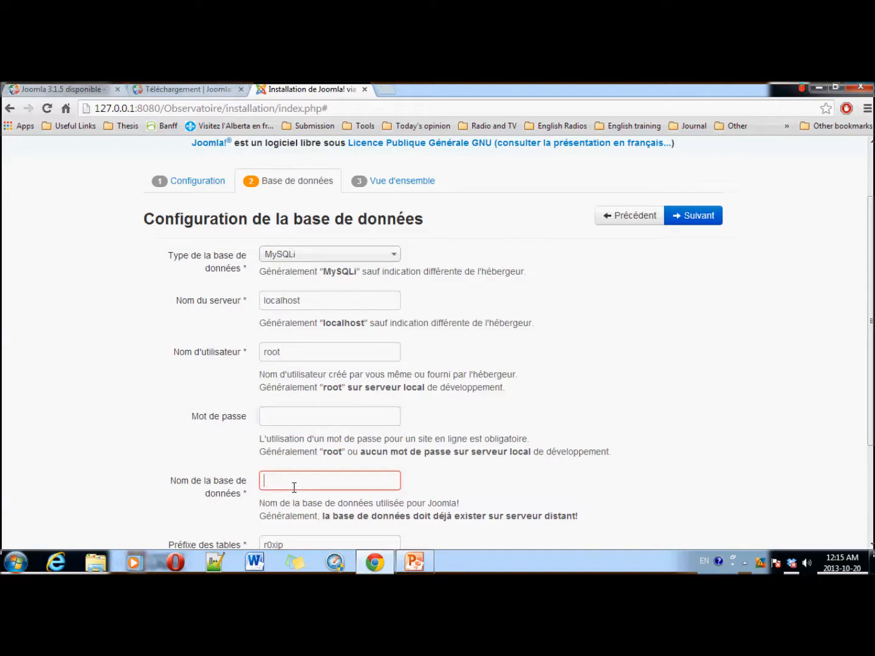
{"action": "type", "text": "observatoiredb"}
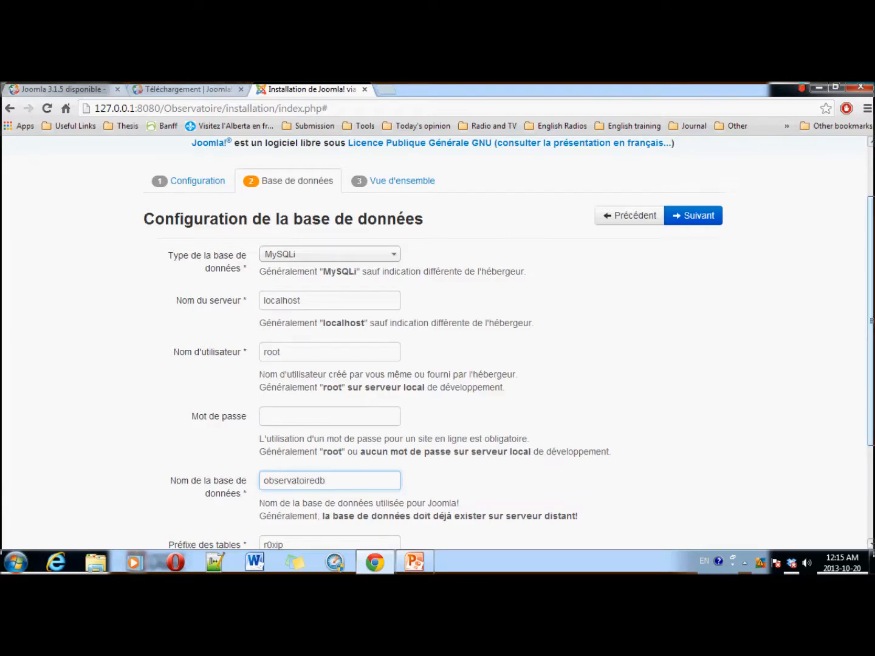
{"action": "scroll", "coordinate": [552, 397], "scroll_direction": "down", "scroll_amount": 2}
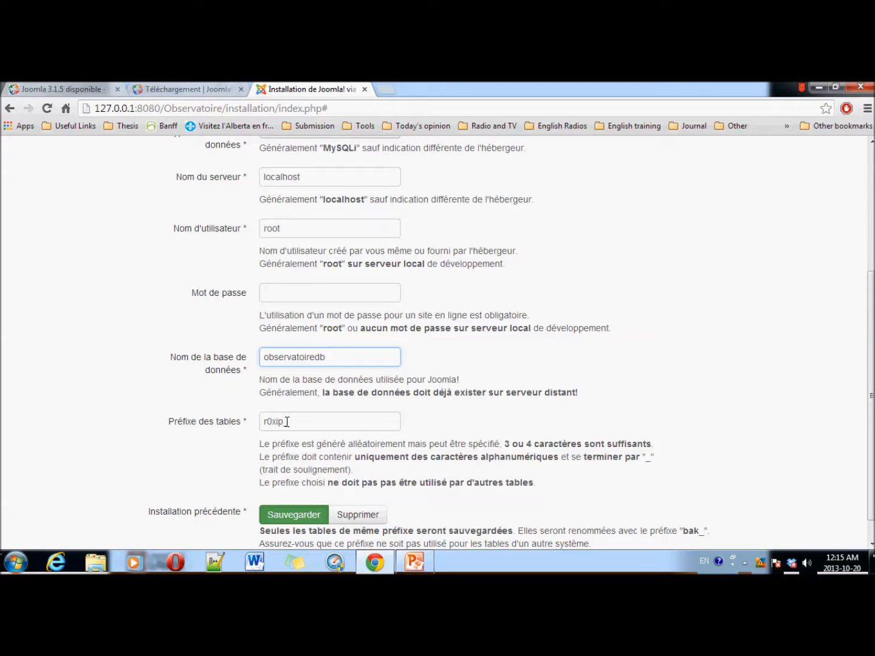
{"action": "left_click", "coordinate": [242, 422]}
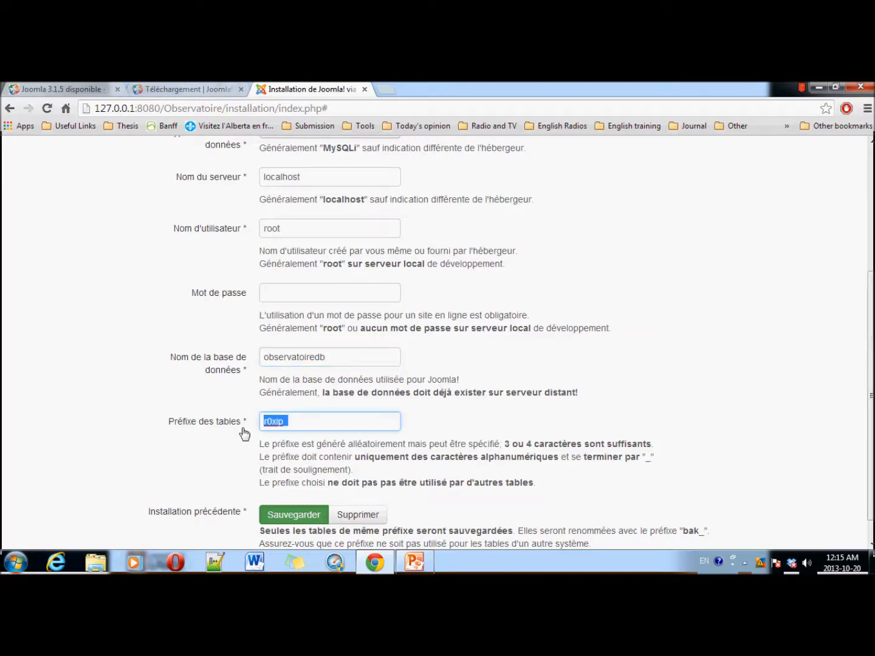
{"action": "scroll", "coordinate": [702, 172], "scroll_direction": "up", "scroll_amount": 3}
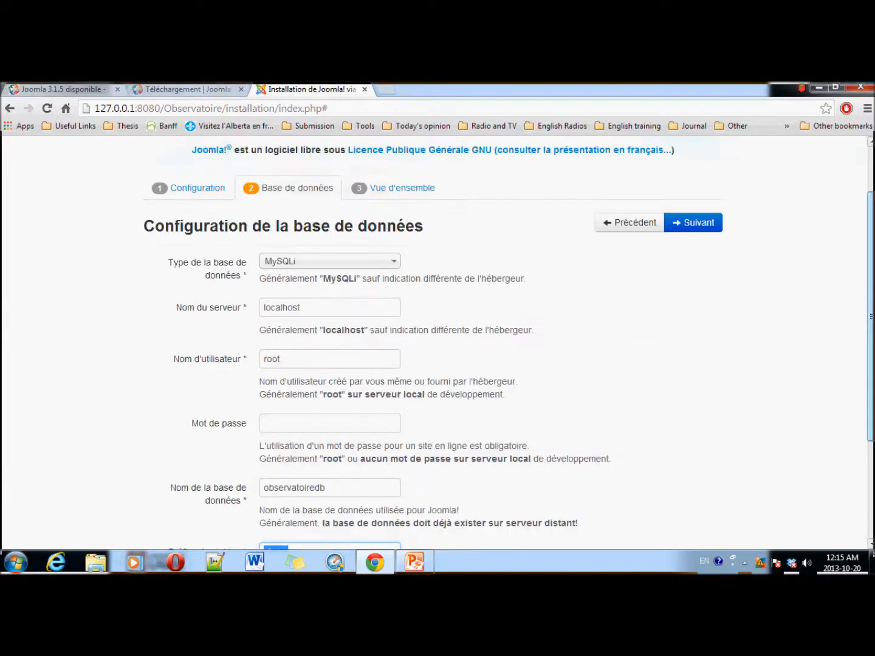
{"action": "left_click", "coordinate": [687, 227]}
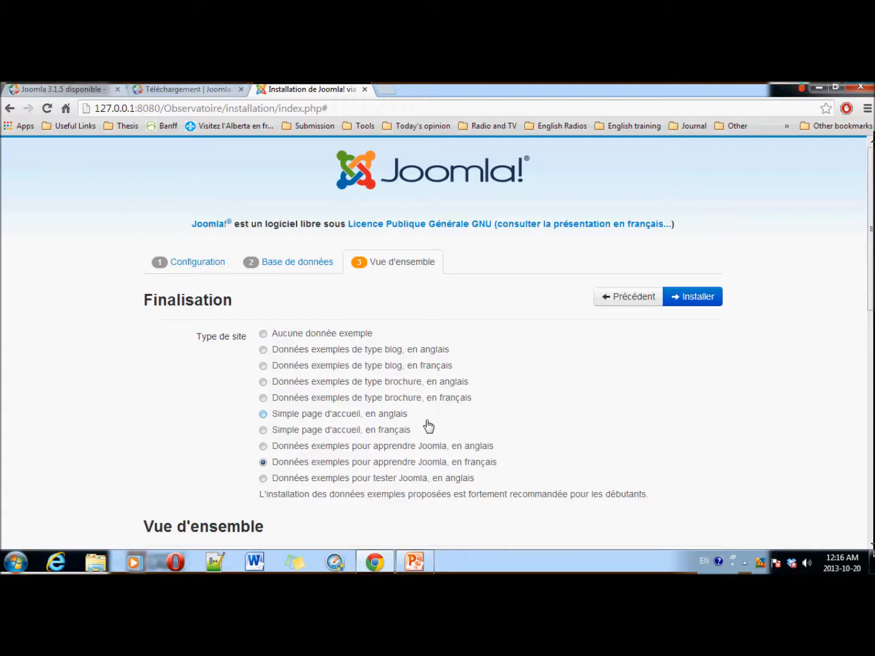
Step: Run the Joomla installation, delete the installation directory, then open the Administration login
{"action": "left_click", "coordinate": [698, 297]}
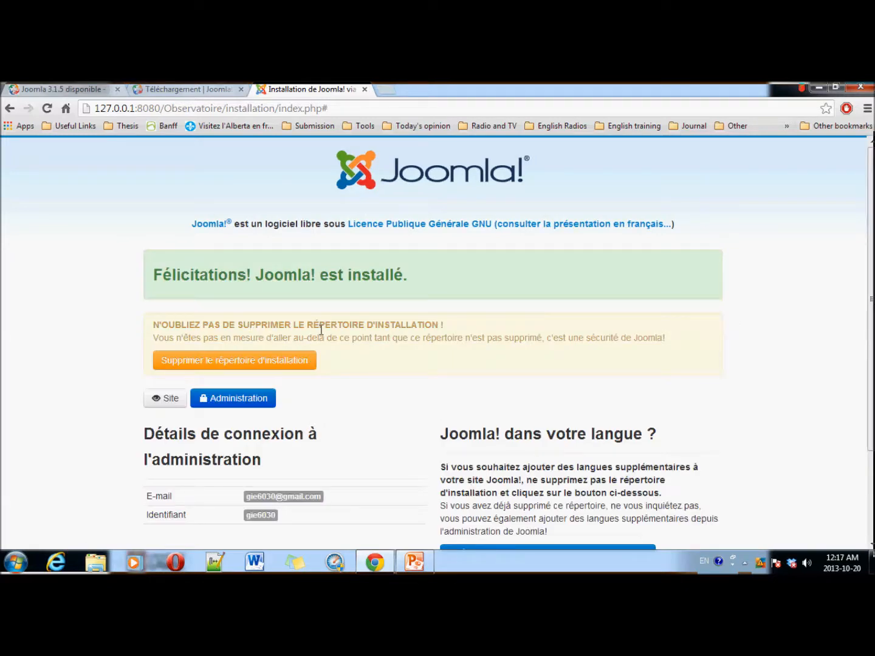
{"action": "left_click", "coordinate": [260, 362]}
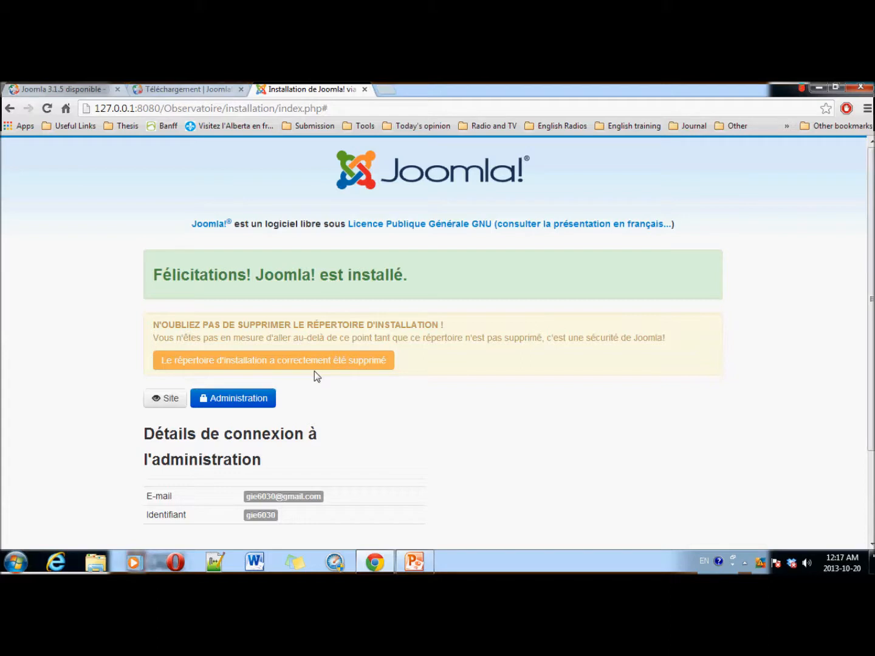
{"action": "left_click", "coordinate": [228, 402]}
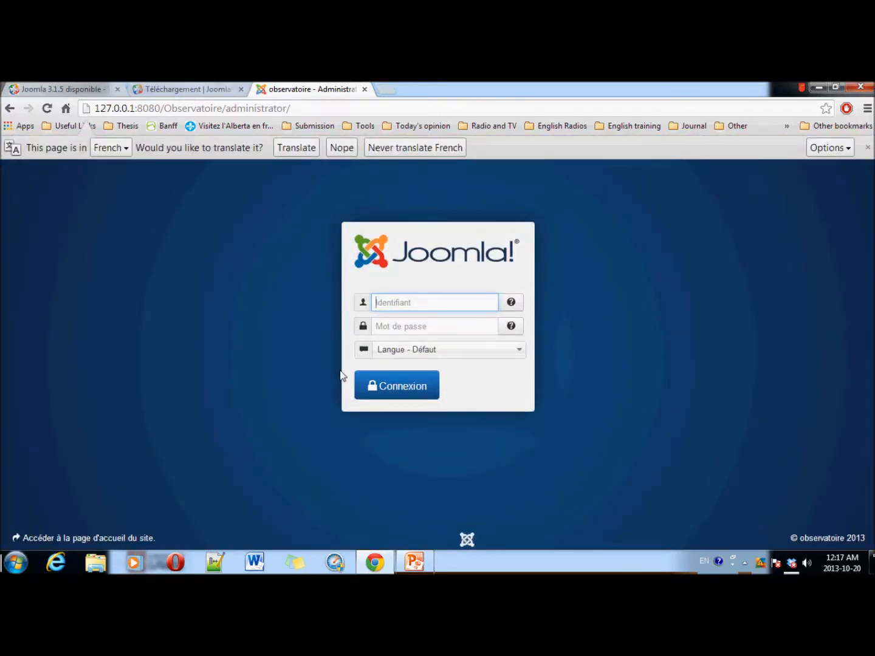
{"action": "left_click", "coordinate": [136, 108]}
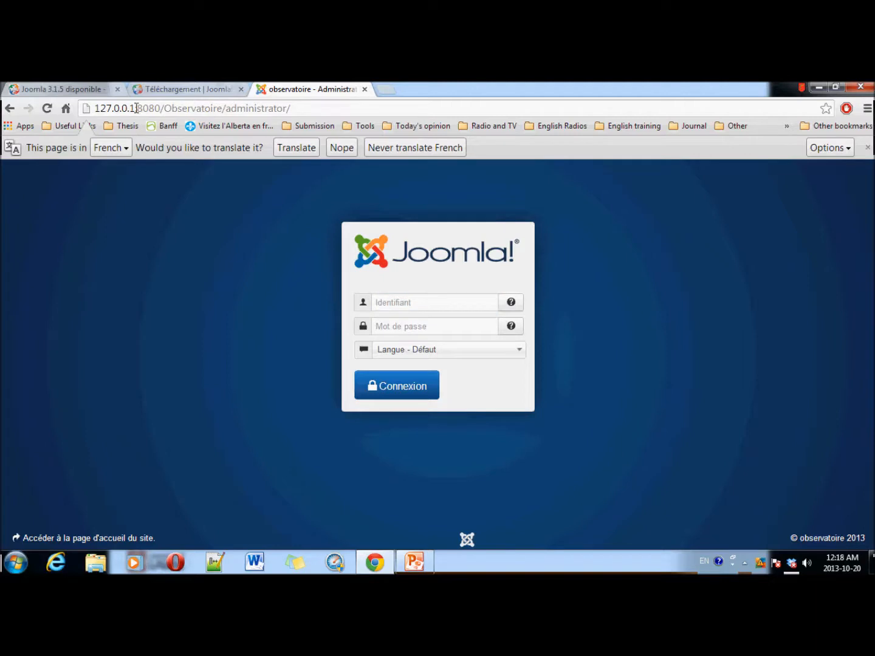
{"action": "left_click_drag", "start_coordinate": [136, 108], "coordinate": [95, 113]}
{"action": "left_click", "coordinate": [138, 108]}
{"action": "left_click_drag", "start_coordinate": [138, 109], "coordinate": [161, 108]}
{"action": "left_click", "coordinate": [172, 107]}
{"action": "left_click_drag", "start_coordinate": [166, 108], "coordinate": [223, 109]}
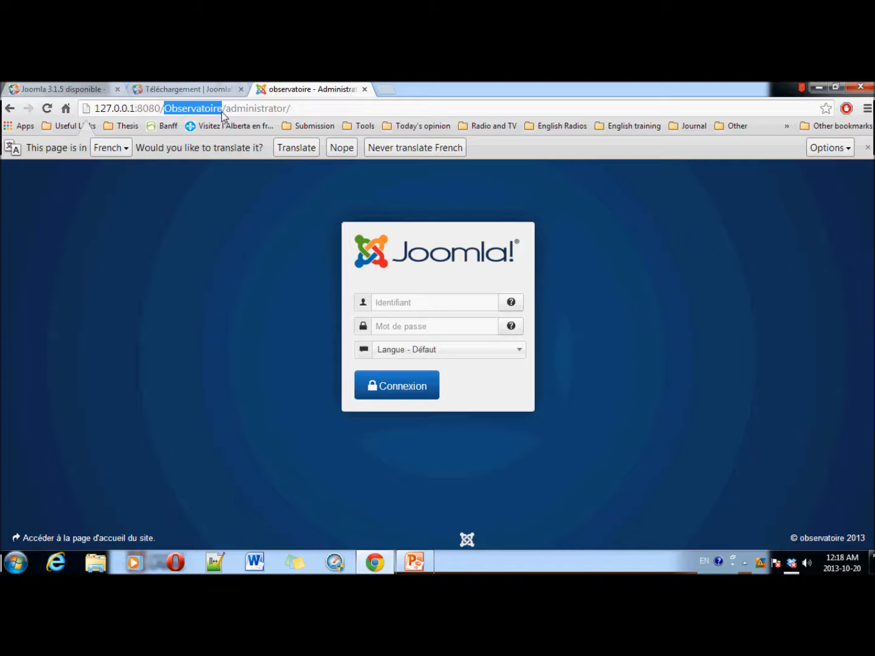
{"action": "left_click_drag", "start_coordinate": [226, 110], "coordinate": [289, 109]}
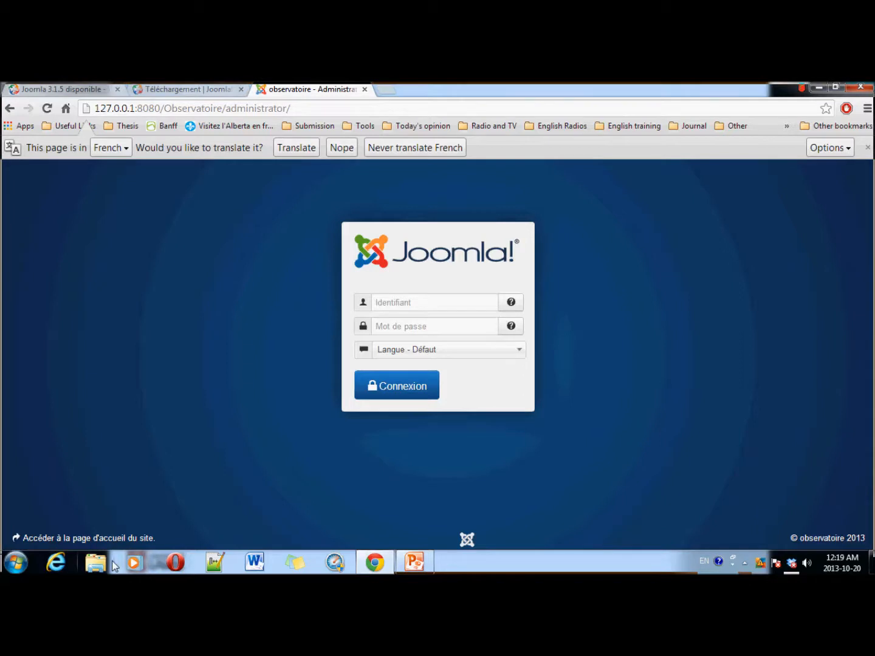
Step: Log in with the Super User username and password, choosing Français (FR) as the language
{"action": "left_click", "coordinate": [432, 298]}
{"action": "type", "text": "g"}
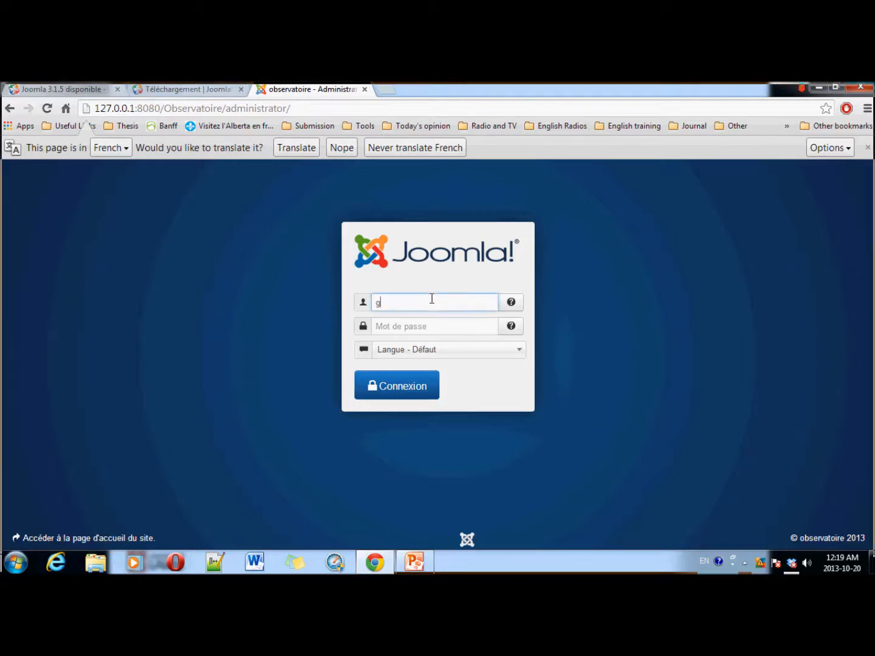
{"action": "type", "text": "ie6030"}
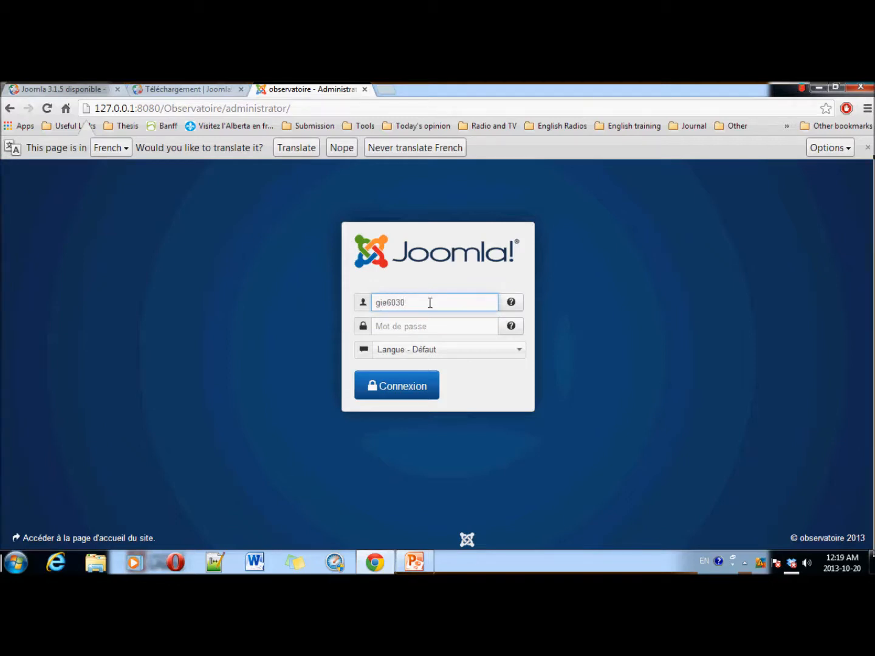
{"action": "left_click", "coordinate": [421, 323]}
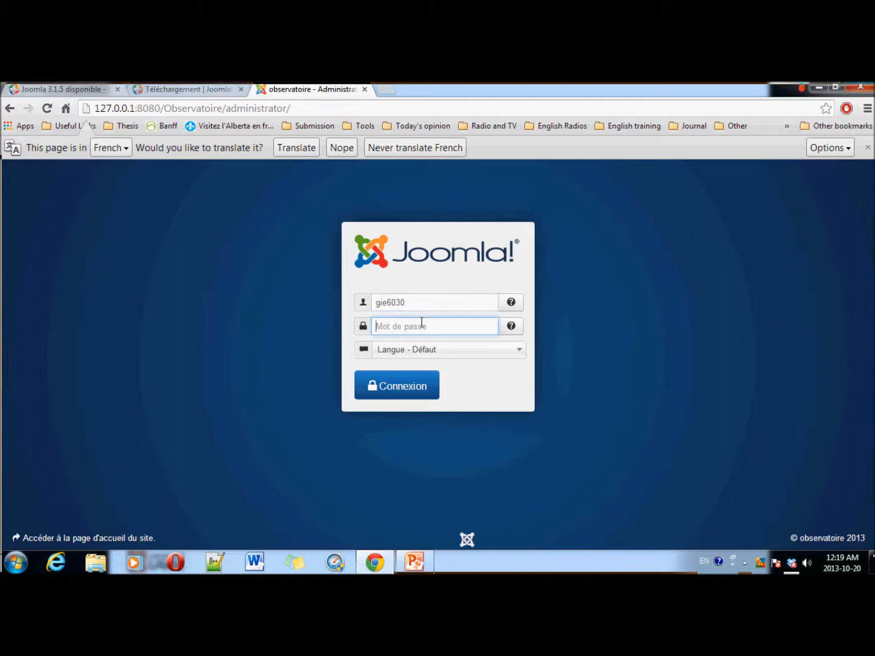
{"action": "type", "text": "***********"}
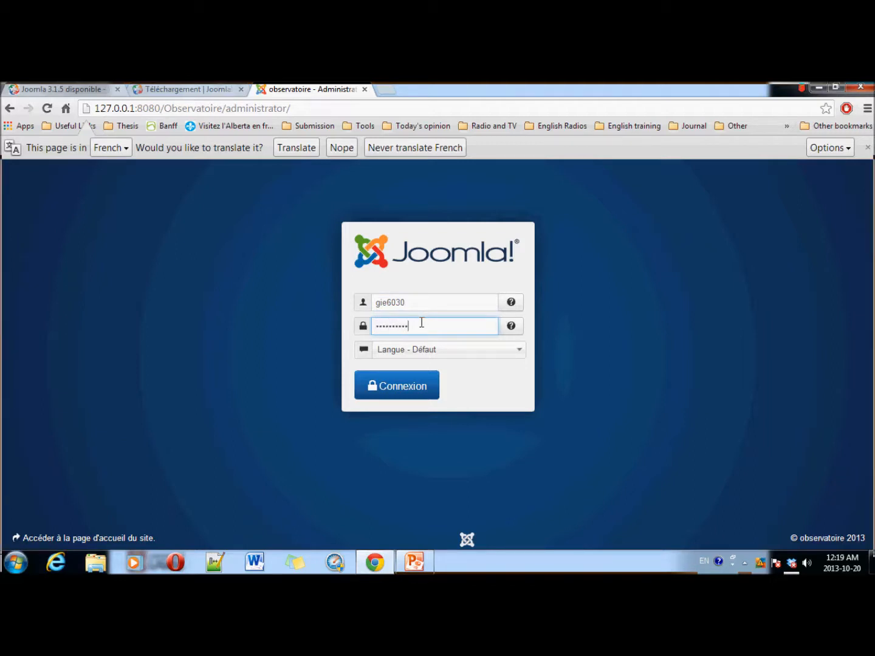
{"action": "left_click", "coordinate": [404, 353]}
{"action": "left_click", "coordinate": [398, 403]}
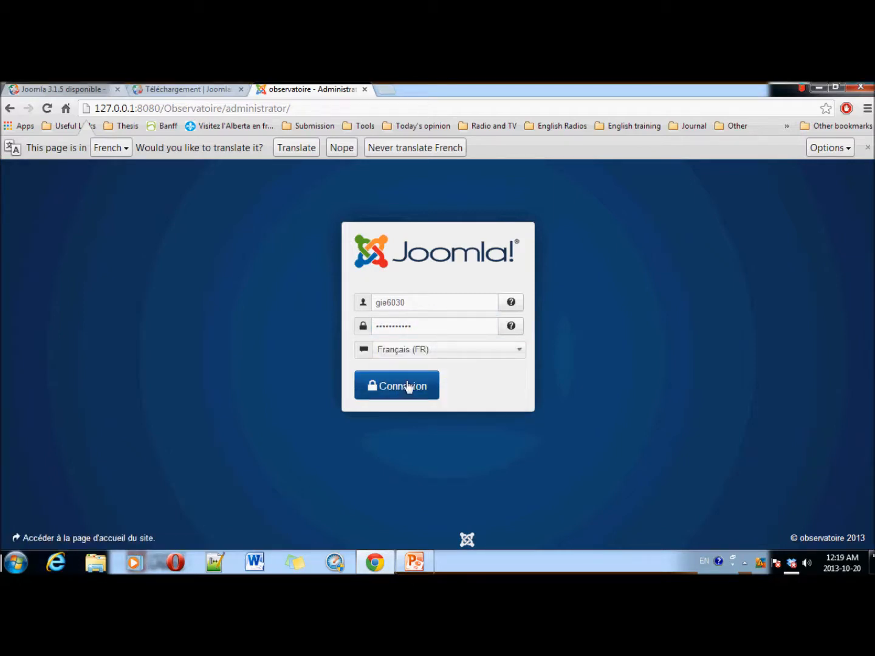
{"action": "left_click", "coordinate": [406, 387]}
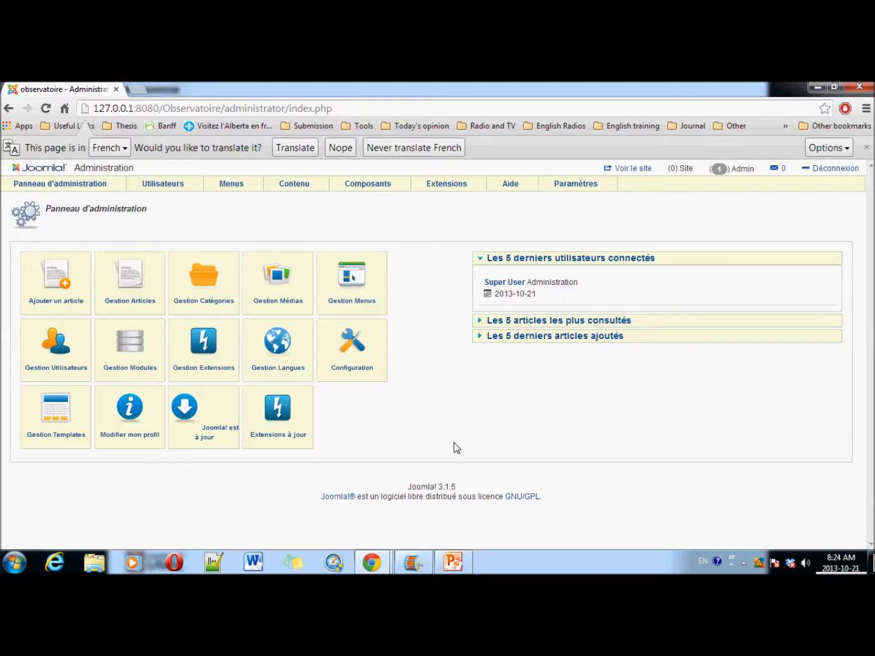
Step: View the Plan slide in PowerPoint, return to Chrome, and start a new tab
{"action": "left_click", "coordinate": [452, 562]}
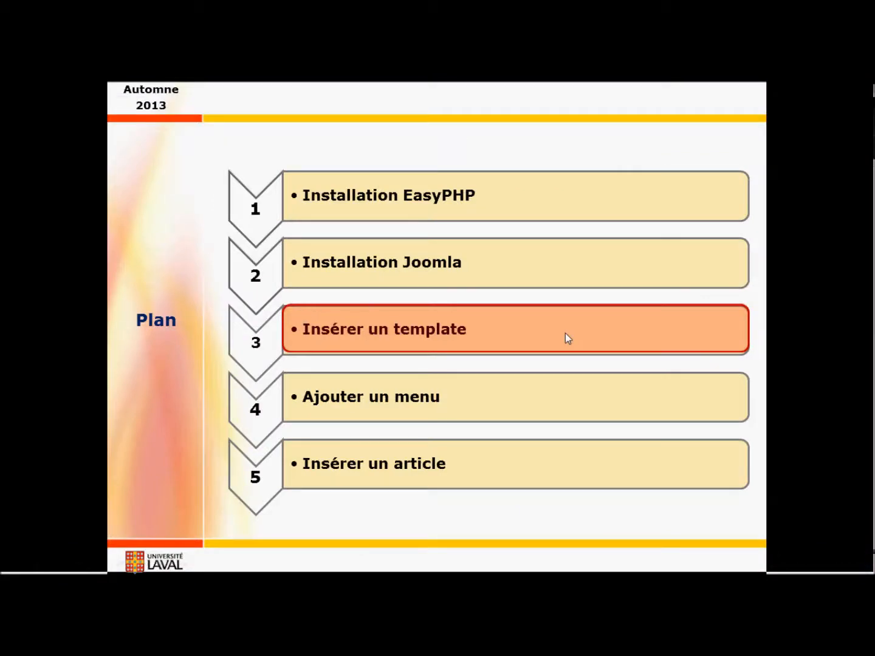
{"action": "key", "text": "alt+Tab"}
{"action": "key", "text": "alt+Tab"}
{"action": "key", "text": "alt+Tab"}
{"action": "key", "text": "alt+Tab"}
{"action": "key", "text": "alt+Tab"}
{"action": "key", "text": "alt+Tab"}
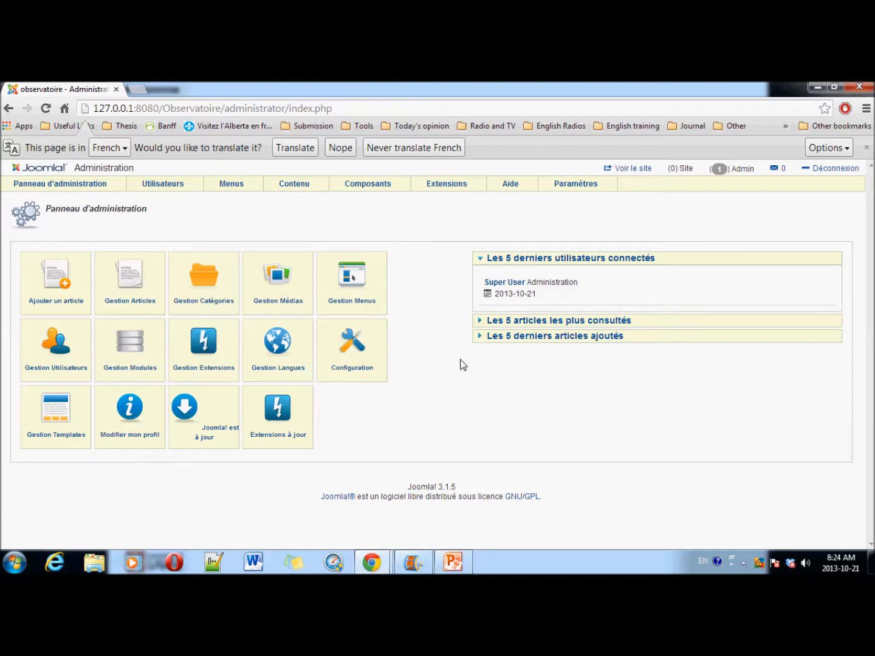
{"action": "left_click", "coordinate": [137, 91]}
Step: Search Google for 'joomla 3.1.5 template' and open the amaezing.com premium templates article in a new tab
{"action": "left_click", "coordinate": [271, 297]}
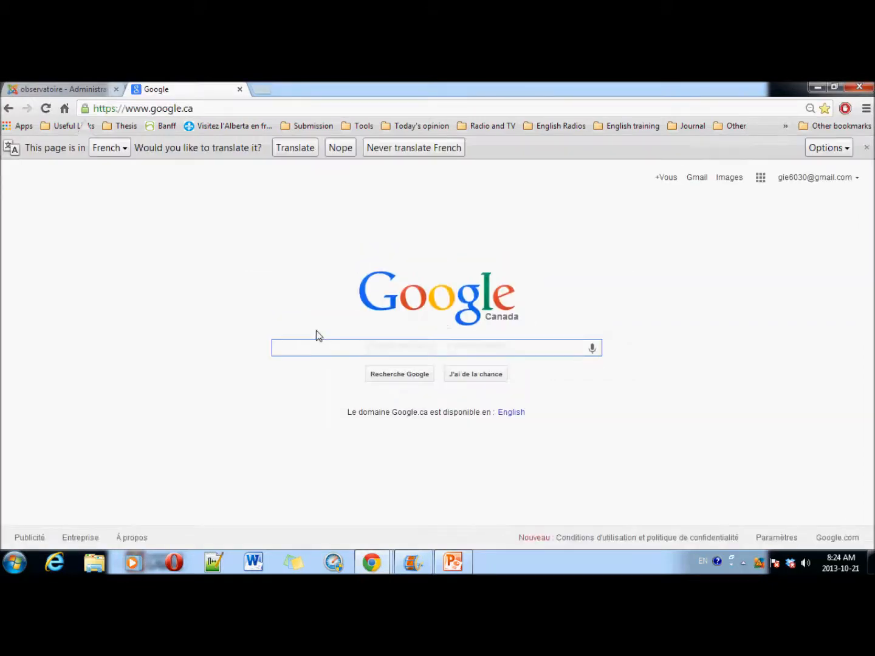
{"action": "type", "text": "j"}
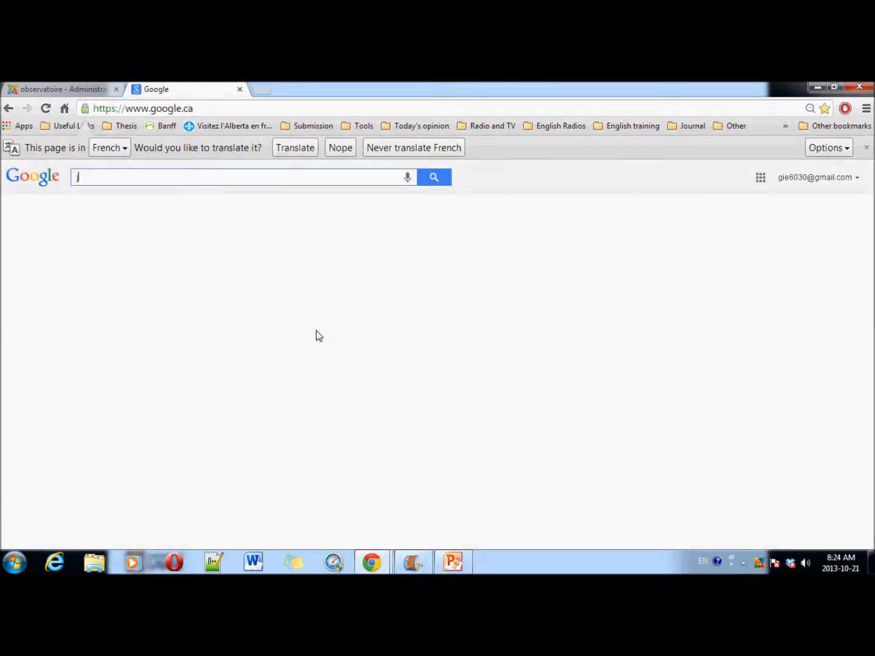
{"action": "type", "text": "ooml"}
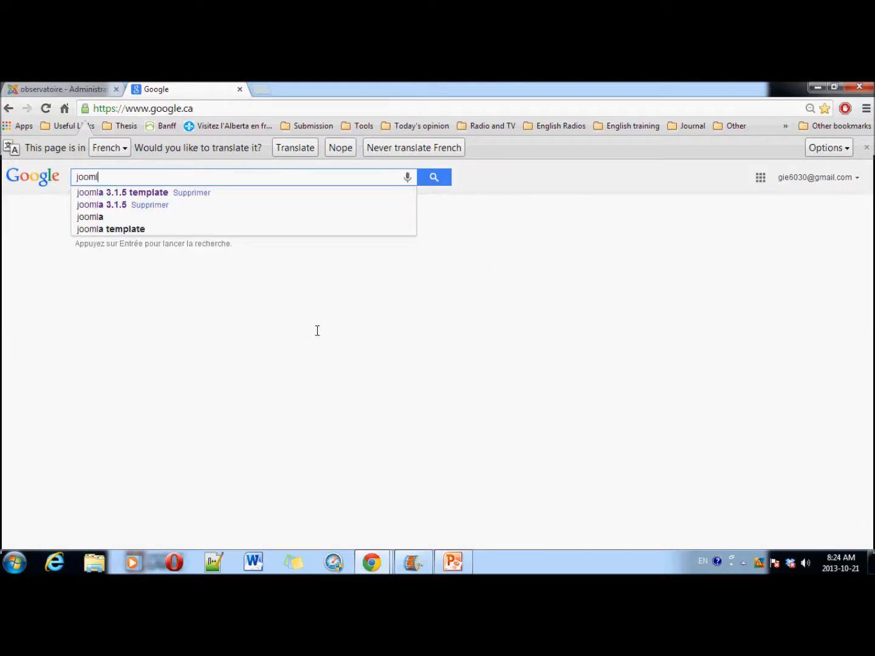
{"action": "type", "text": "a 3.1.5 template"}
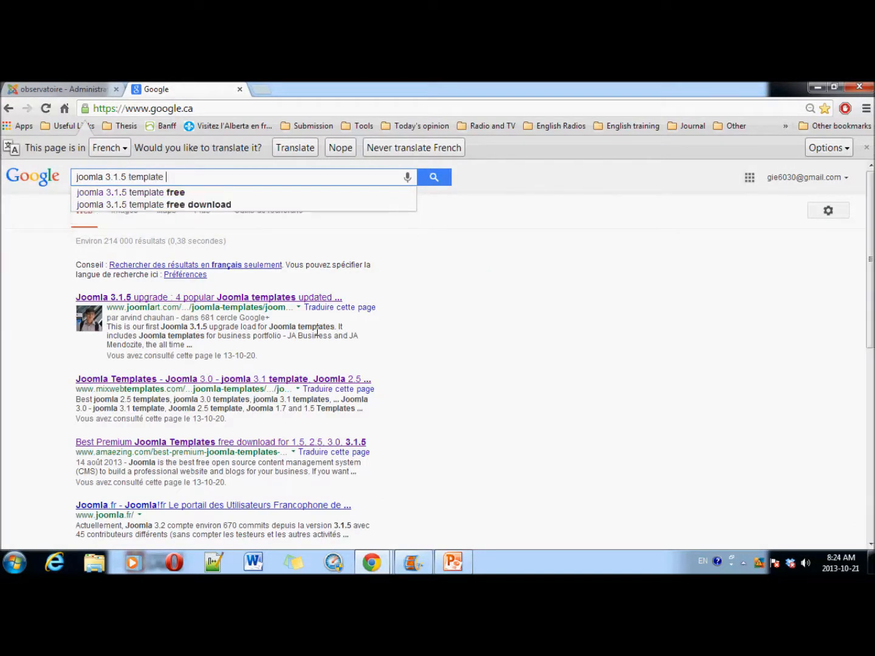
{"action": "key", "text": "Return"}
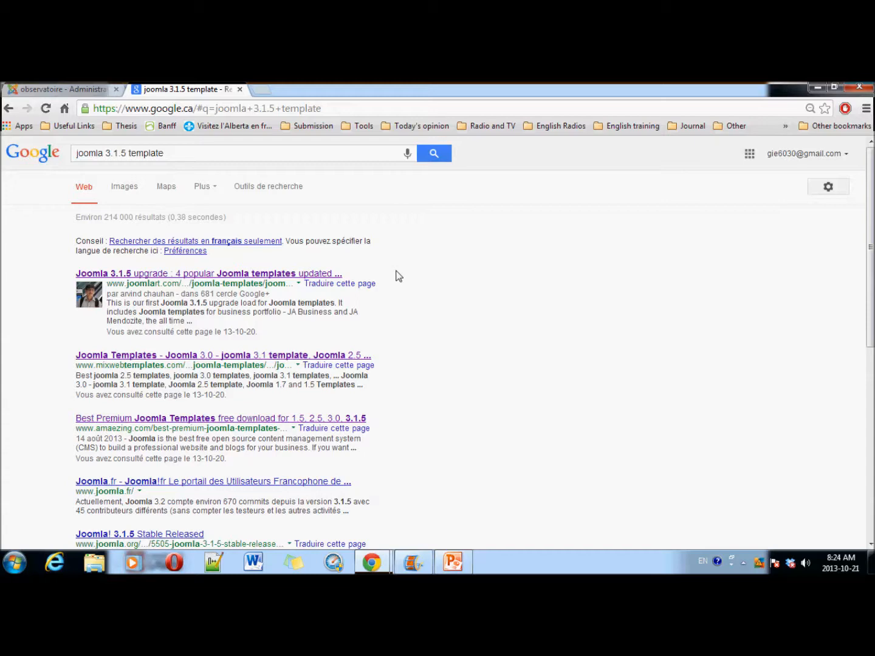
{"action": "scroll", "coordinate": [396, 276], "scroll_direction": "down", "scroll_amount": 4}
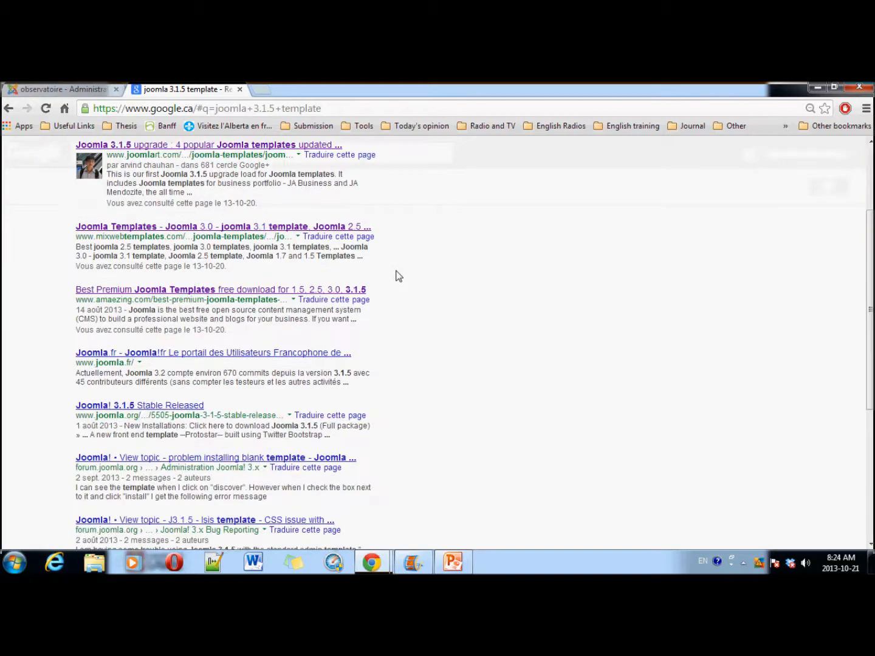
{"action": "scroll", "coordinate": [395, 276], "scroll_direction": "down", "scroll_amount": 2}
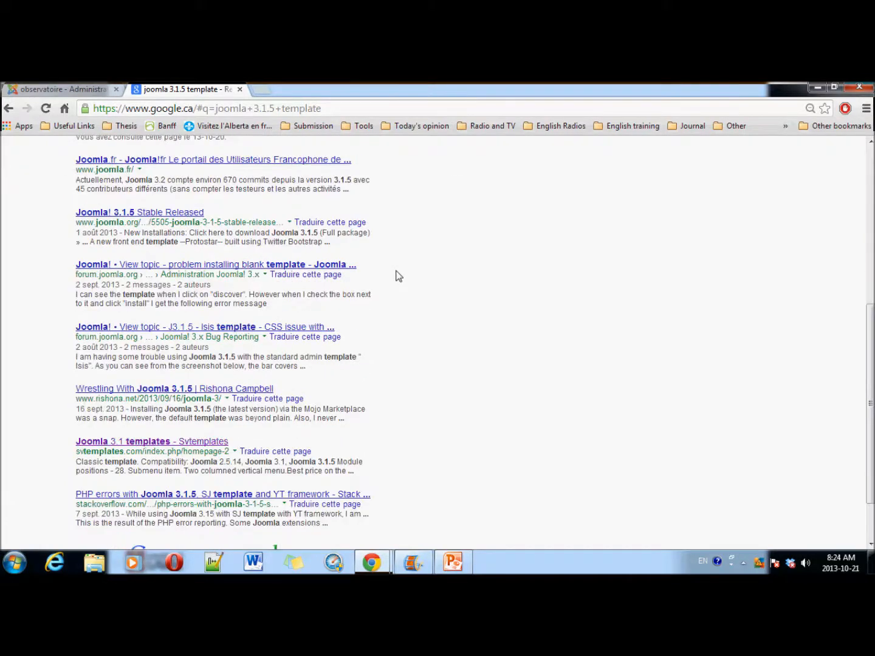
{"action": "scroll", "coordinate": [390, 275], "scroll_direction": "up", "scroll_amount": 3}
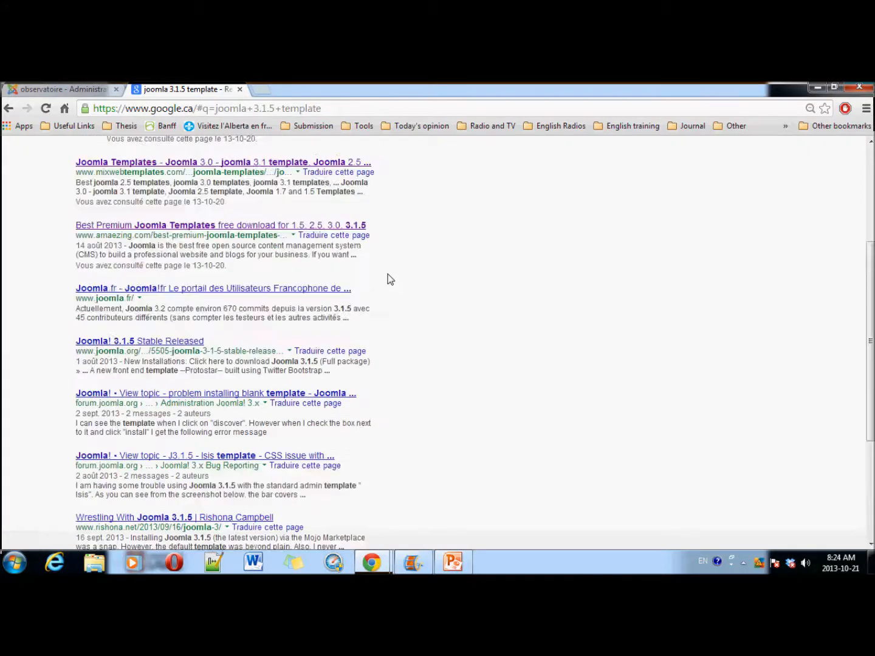
{"action": "right_click", "coordinate": [320, 224]}
{"action": "left_click", "coordinate": [347, 237]}
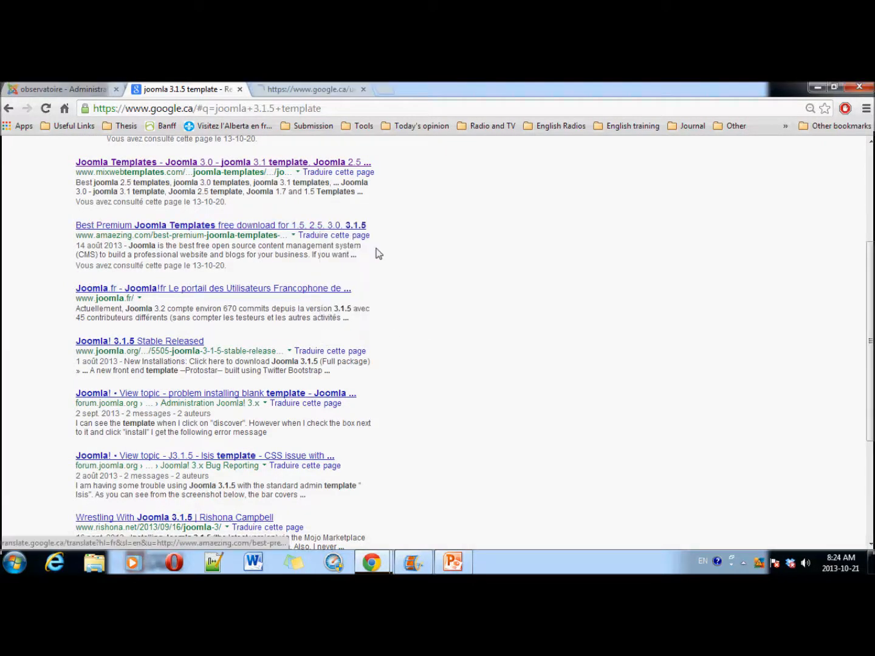
{"action": "left_click", "coordinate": [298, 89]}
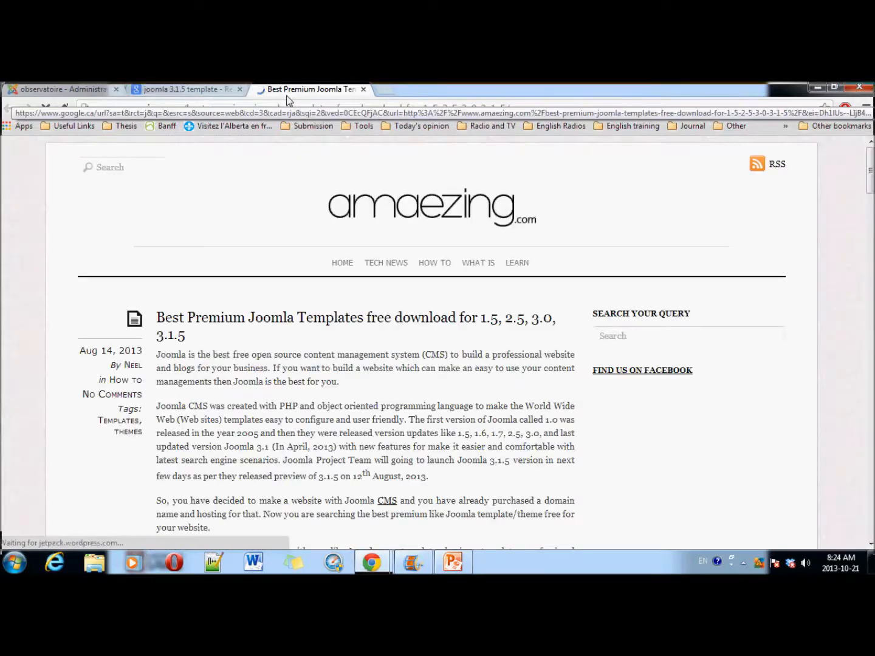
Step: Download meembo-blue.zip from the Meembo Blue entry, then return to the Observatoire administration tab
{"action": "scroll", "coordinate": [237, 275], "scroll_direction": "down", "scroll_amount": 20}
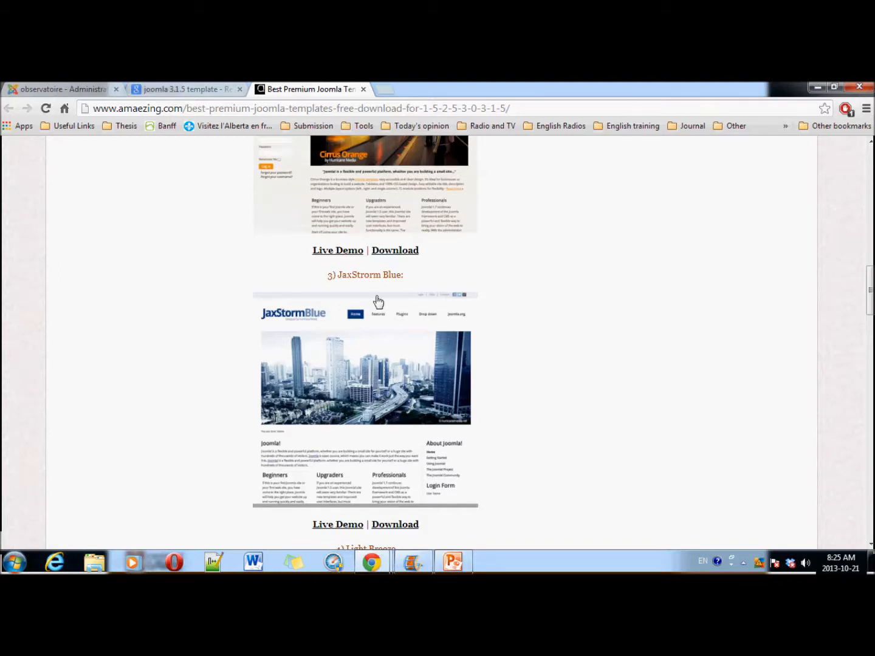
{"action": "scroll", "coordinate": [376, 303], "scroll_direction": "down", "scroll_amount": 2}
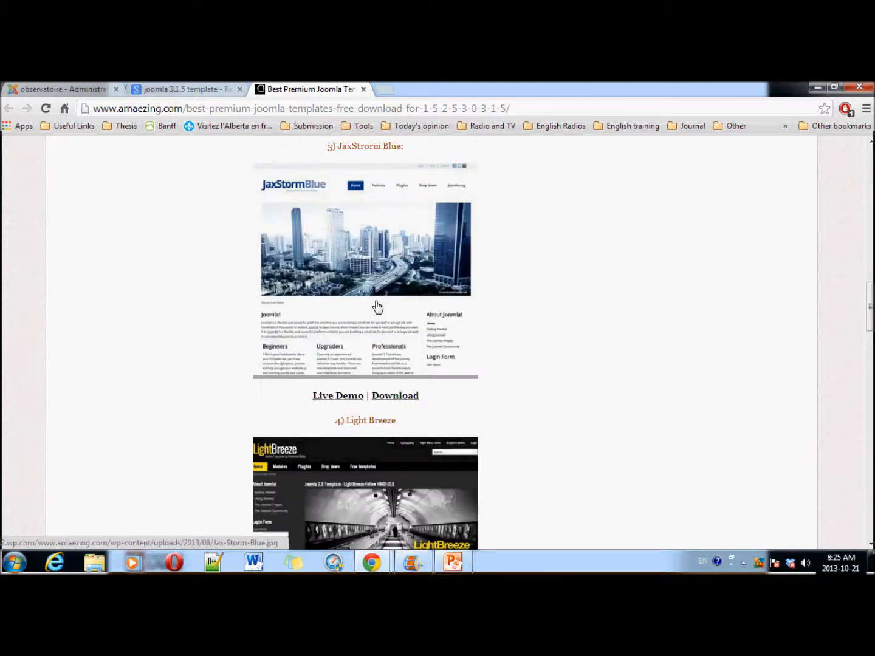
{"action": "scroll", "coordinate": [376, 305], "scroll_direction": "down", "scroll_amount": 2}
{"action": "scroll", "coordinate": [370, 314], "scroll_direction": "down", "scroll_amount": 5}
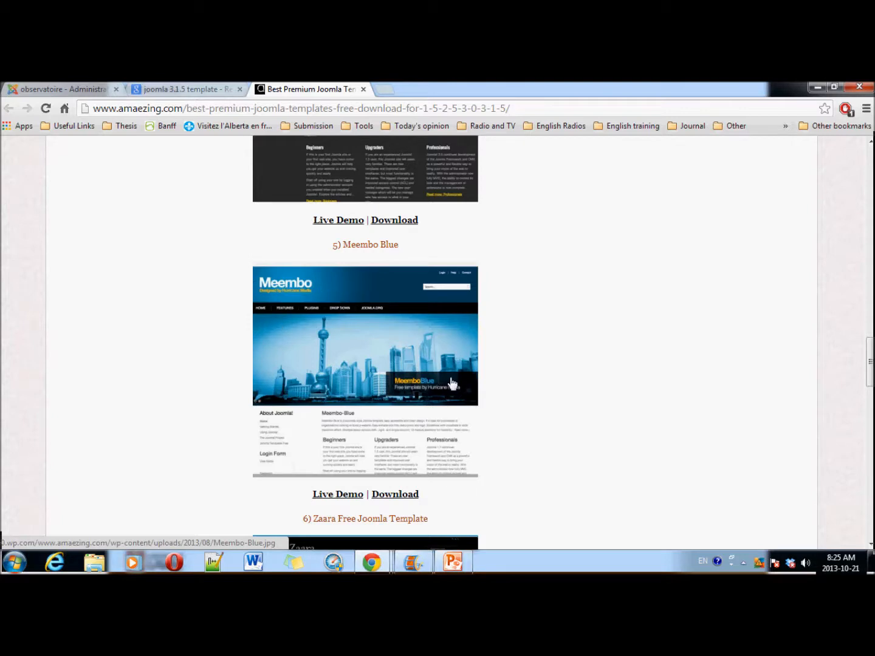
{"action": "left_click", "coordinate": [404, 495]}
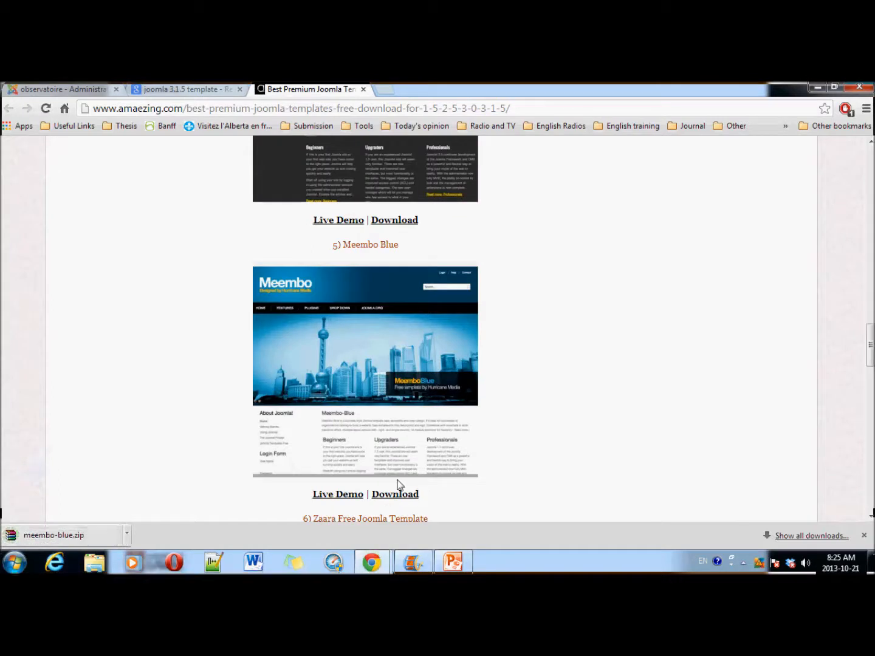
{"action": "scroll", "coordinate": [425, 477], "scroll_direction": "down", "scroll_amount": 1}
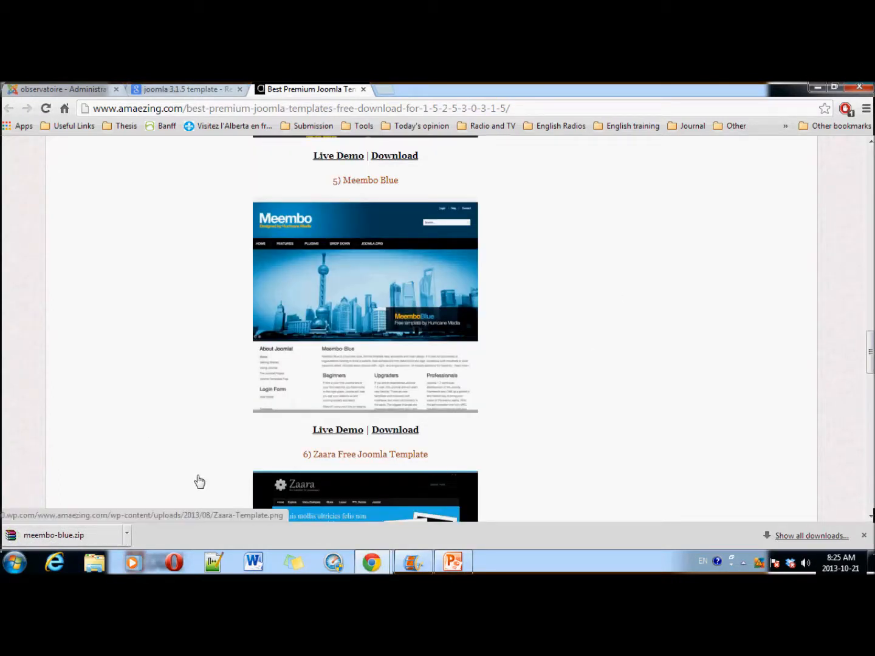
{"action": "left_click", "coordinate": [63, 90]}
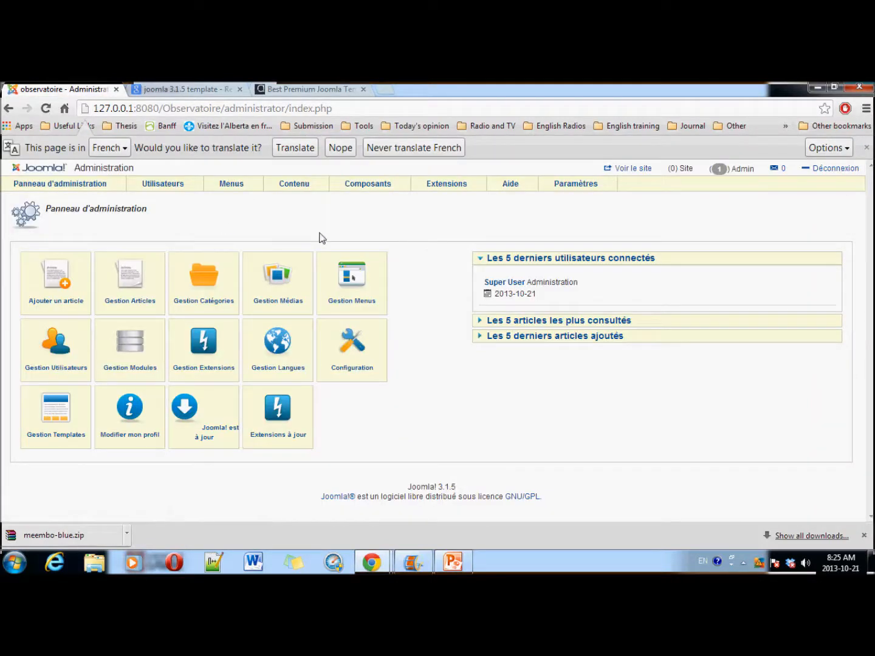
Step: On Extensions > Gestion des extensions, select meembo-blue.zip from Downloads as the upload package
{"action": "mouse_move", "coordinate": [459, 185]}
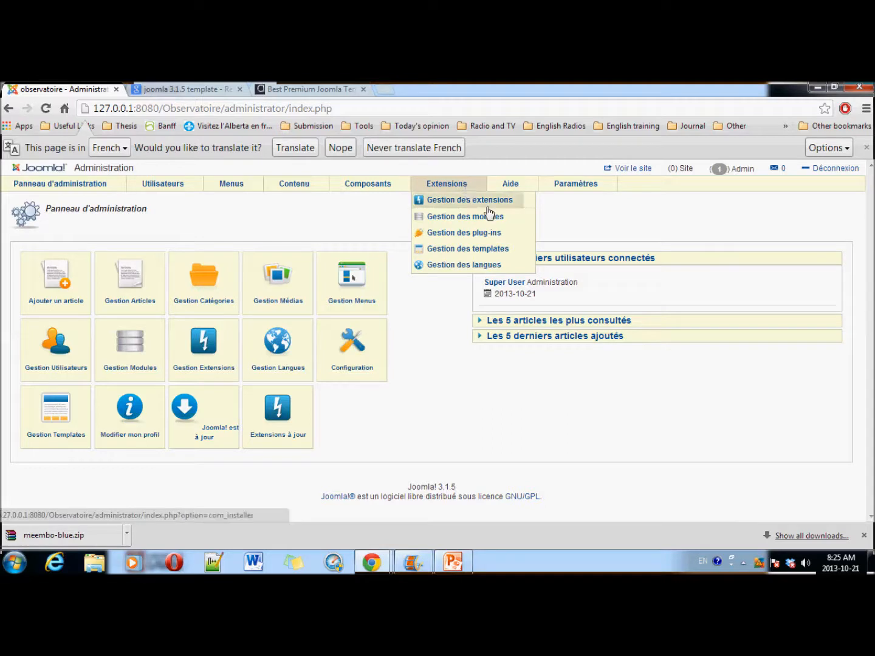
{"action": "left_click", "coordinate": [423, 220]}
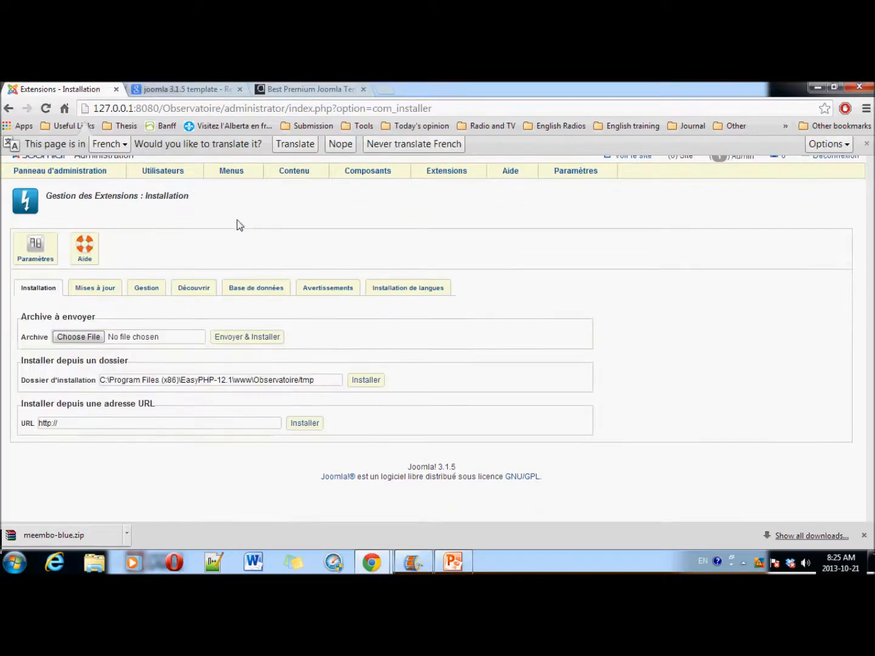
{"action": "left_click", "coordinate": [84, 355]}
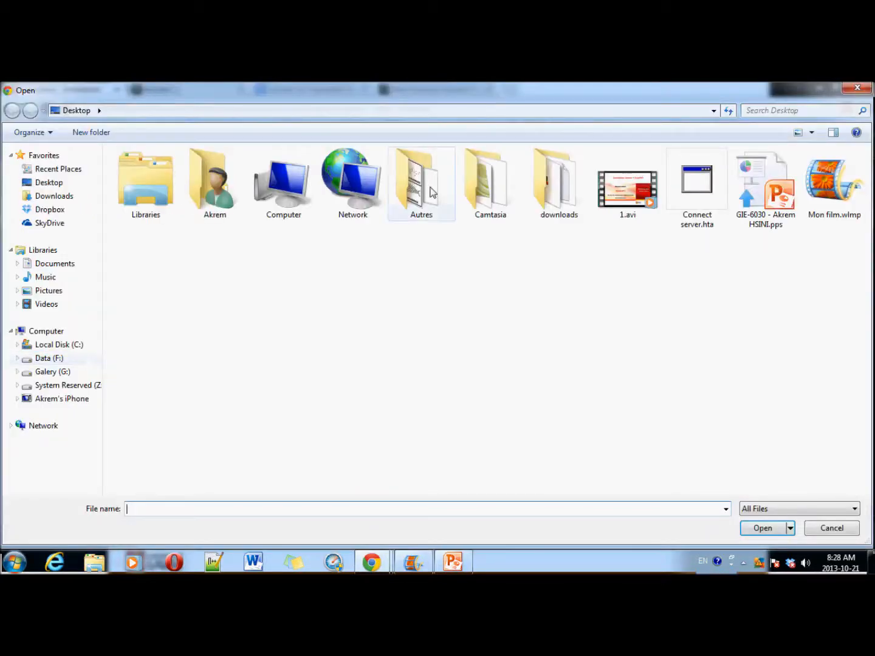
{"action": "double_click", "coordinate": [554, 194]}
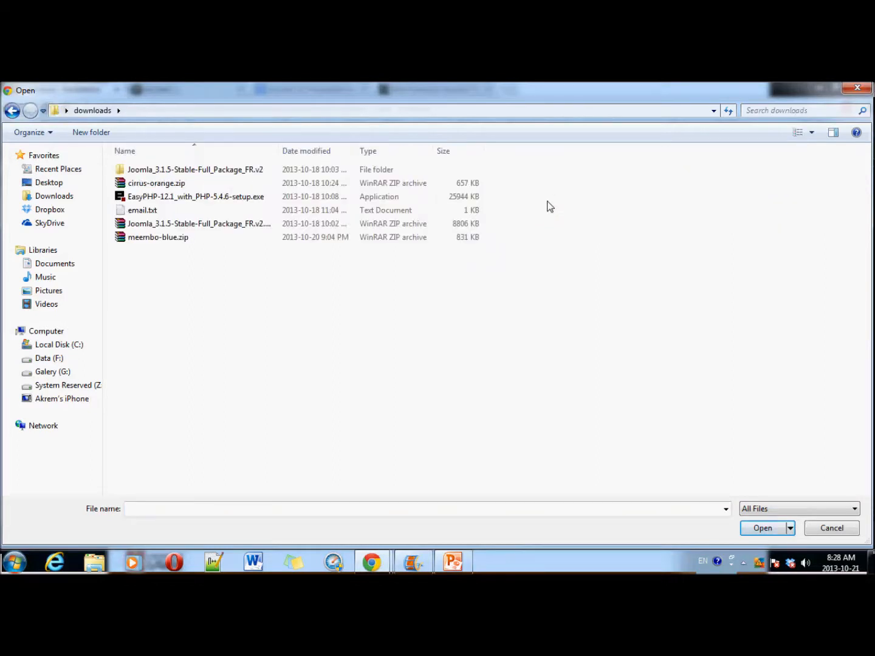
{"action": "left_click", "coordinate": [174, 242]}
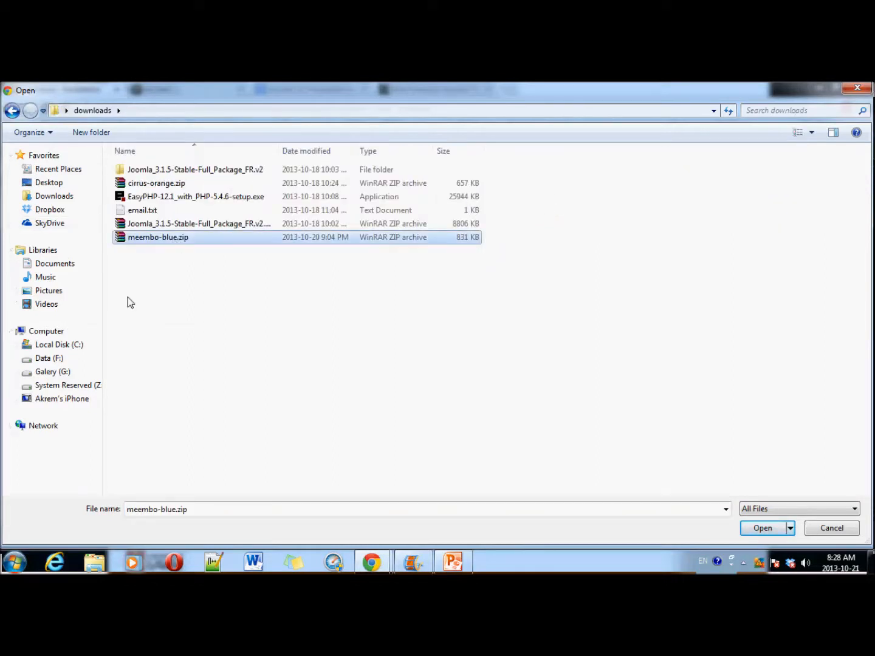
{"action": "left_click", "coordinate": [762, 531]}
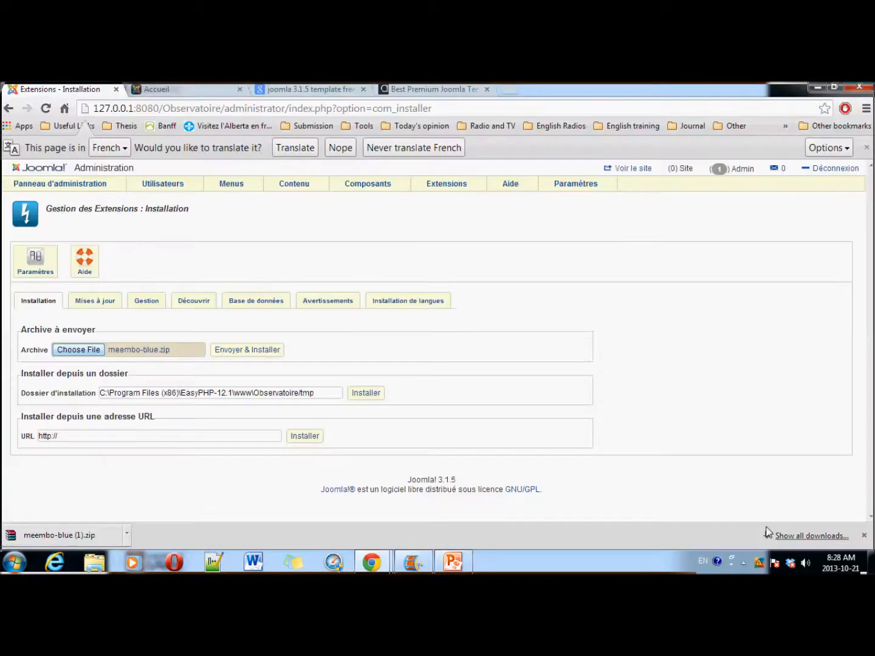
Step: Upload and install meembo-blue.zip, then review the Meembo-Blue HM04J success message and position layout
{"action": "left_click", "coordinate": [255, 357]}
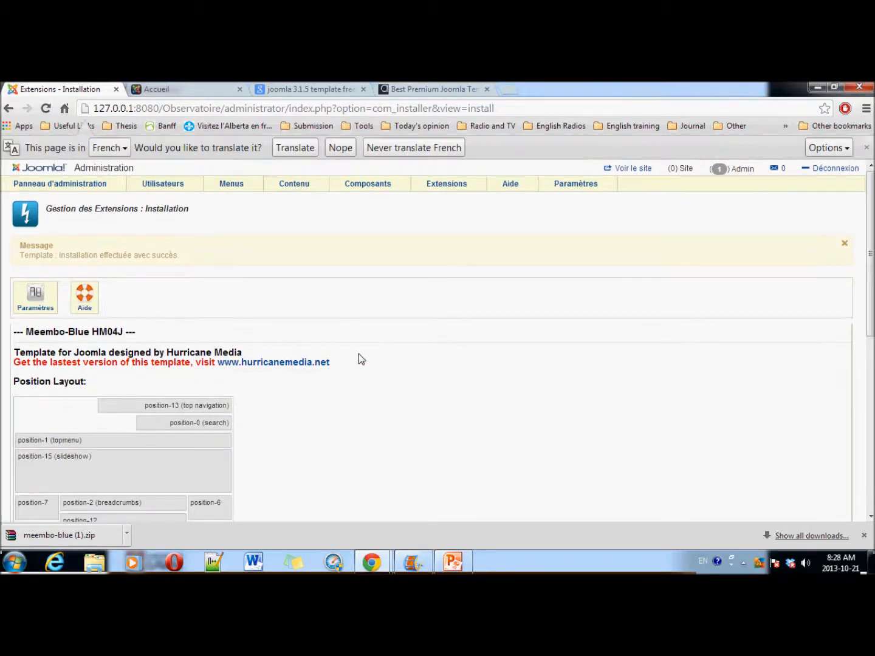
{"action": "left_click_drag", "start_coordinate": [189, 255], "coordinate": [18, 252]}
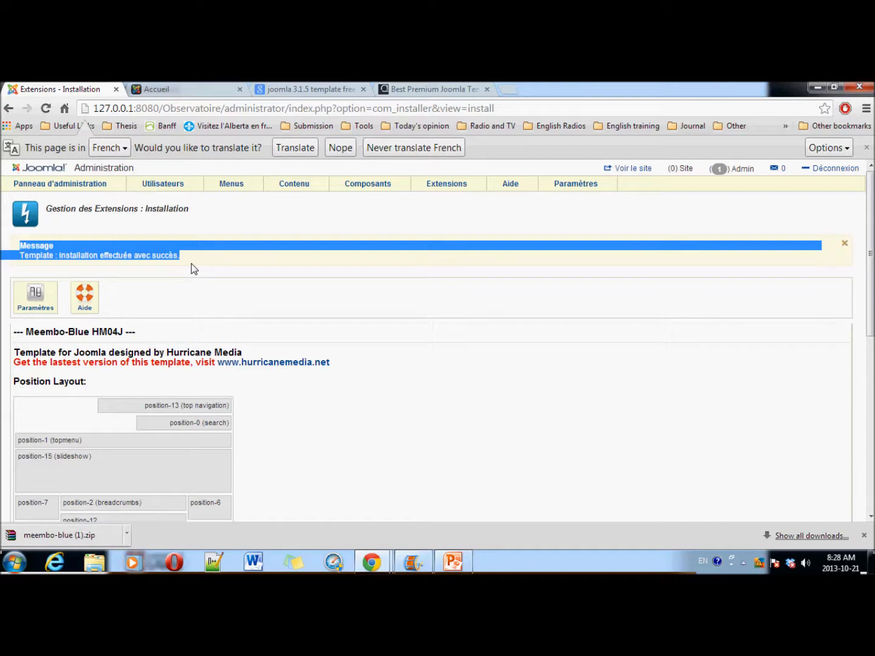
{"action": "scroll", "coordinate": [195, 373], "scroll_direction": "down", "scroll_amount": 3}
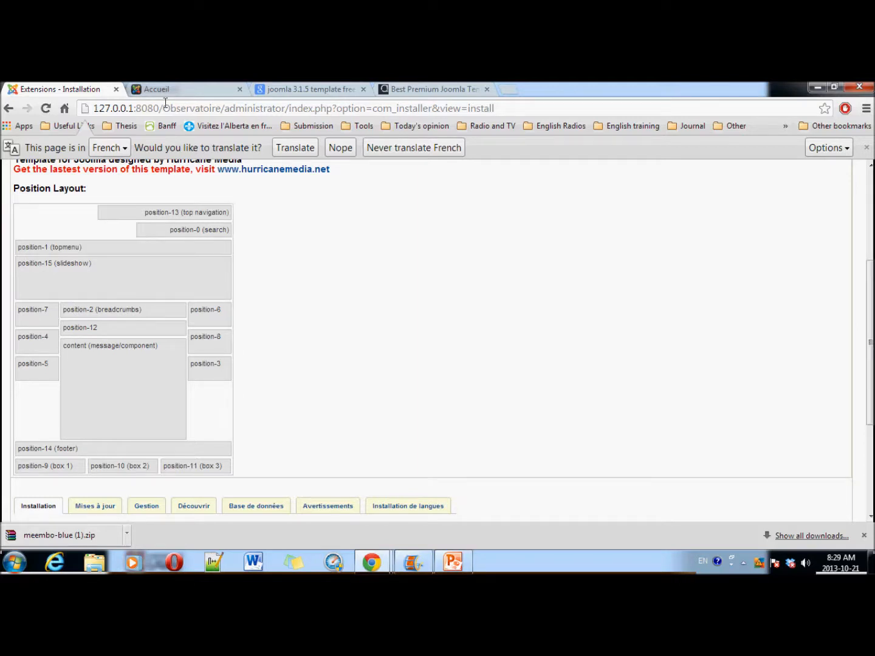
{"action": "scroll", "coordinate": [278, 274], "scroll_direction": "up", "scroll_amount": 2}
{"action": "scroll", "coordinate": [239, 315], "scroll_direction": "down", "scroll_amount": 5}
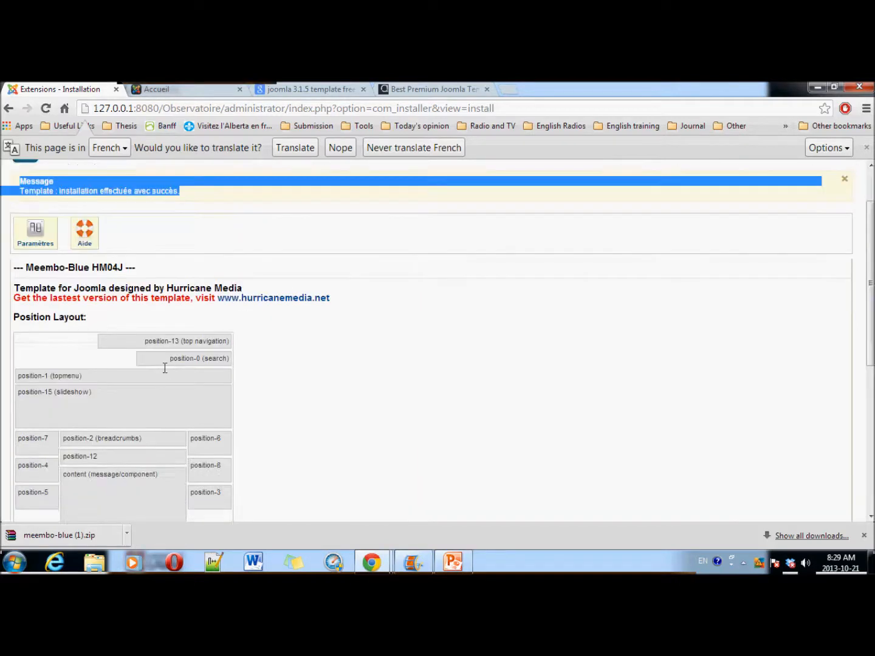
{"action": "scroll", "coordinate": [228, 283], "scroll_direction": "up", "scroll_amount": 2}
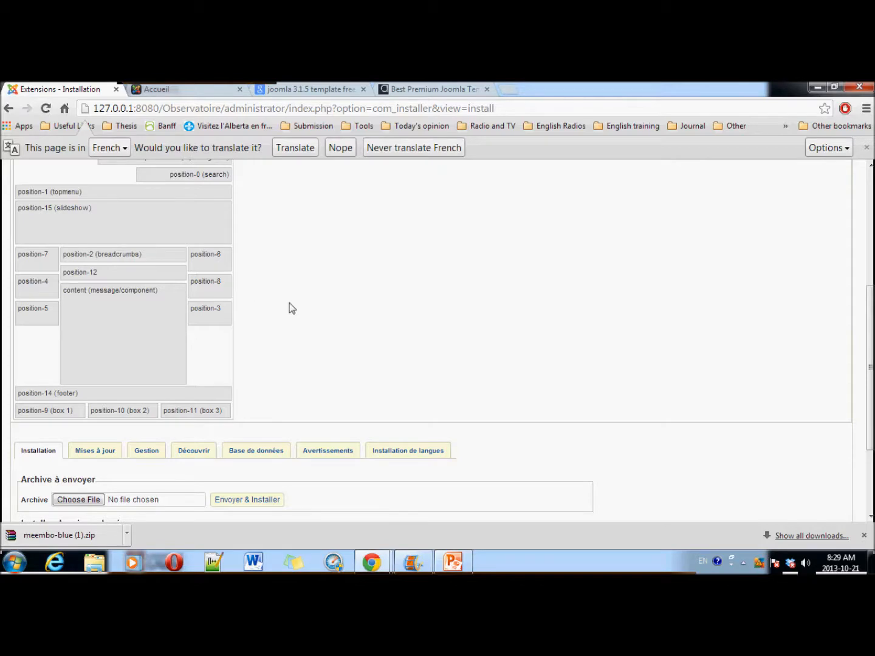
{"action": "scroll", "coordinate": [288, 307], "scroll_direction": "up", "scroll_amount": 4}
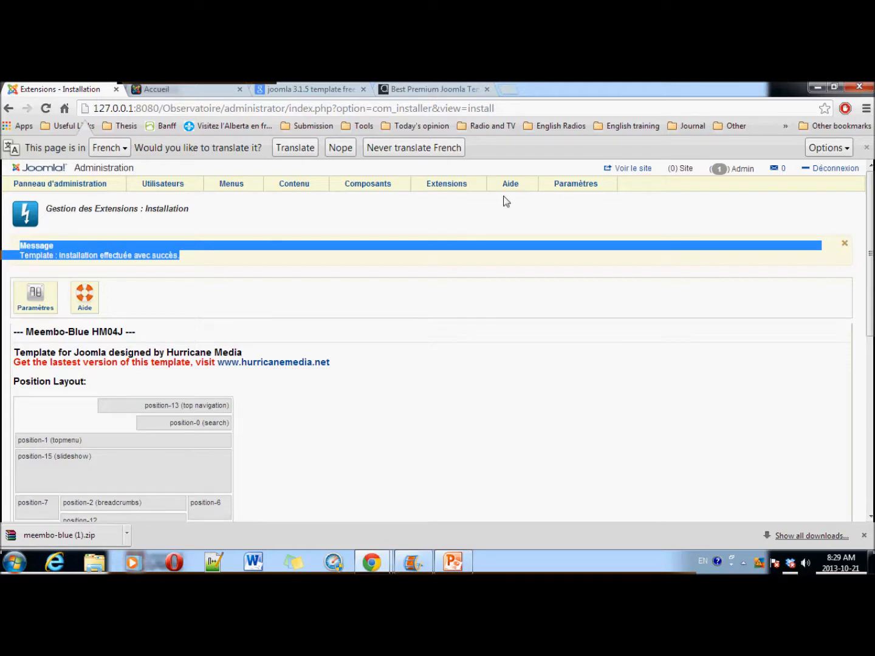
Step: Review the Beez3, Hathor and Isis style locations, then star meembo-blue - Par défaut as default
{"action": "mouse_move", "coordinate": [455, 191]}
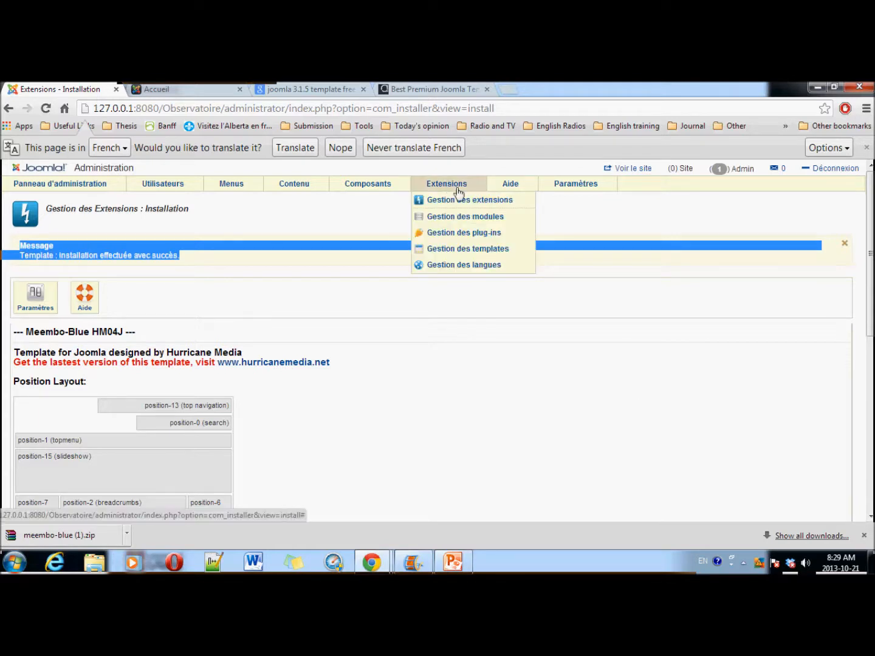
{"action": "left_click", "coordinate": [450, 249]}
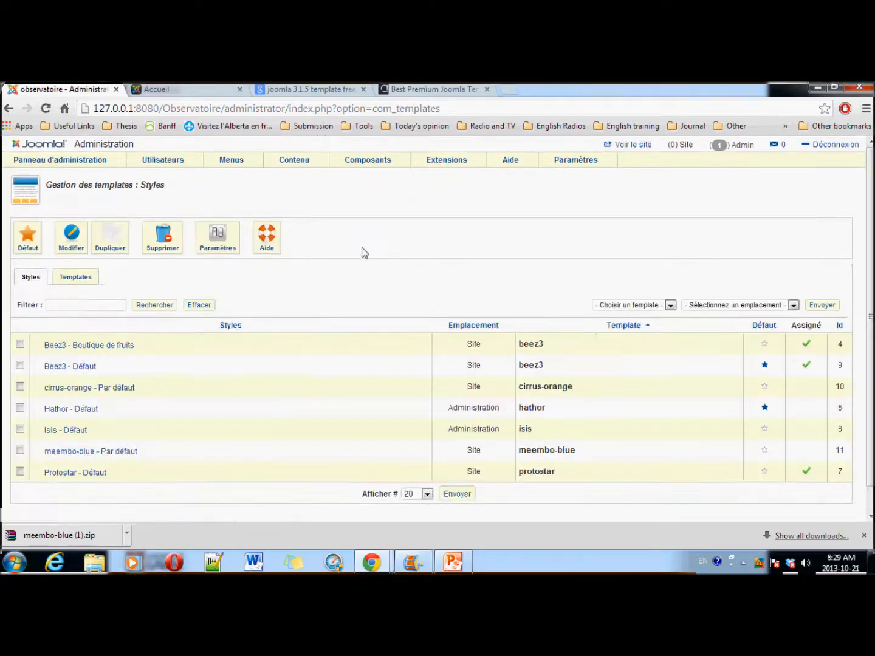
{"action": "scroll", "coordinate": [495, 354], "scroll_direction": "down", "scroll_amount": 2}
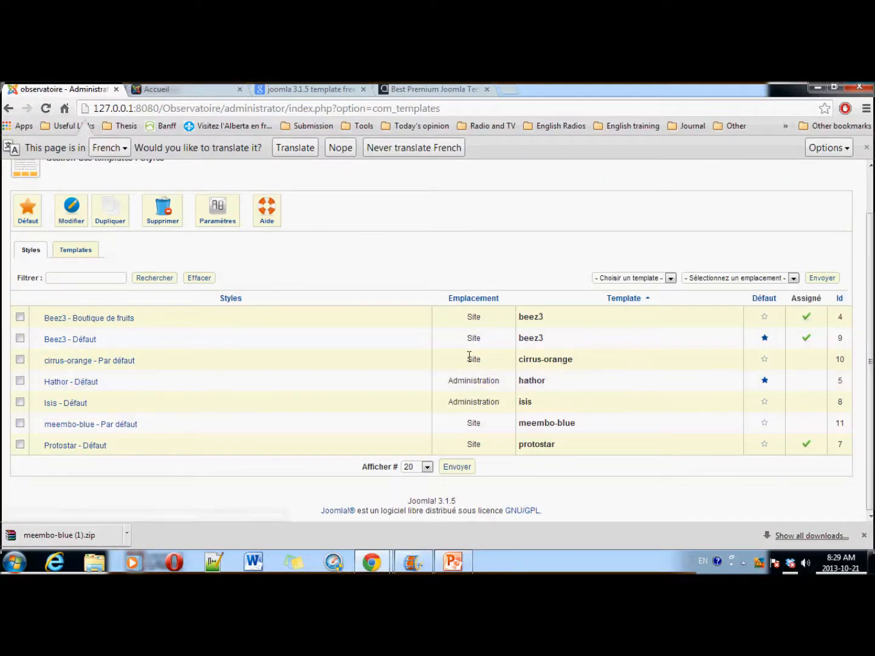
{"action": "double_click", "coordinate": [467, 358]}
{"action": "double_click", "coordinate": [469, 337]}
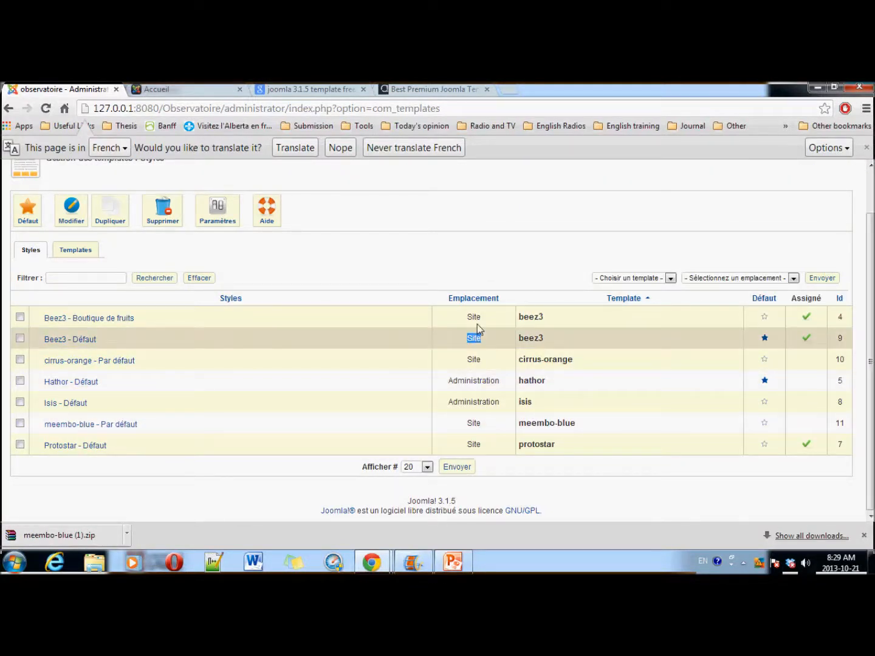
{"action": "double_click", "coordinate": [472, 316]}
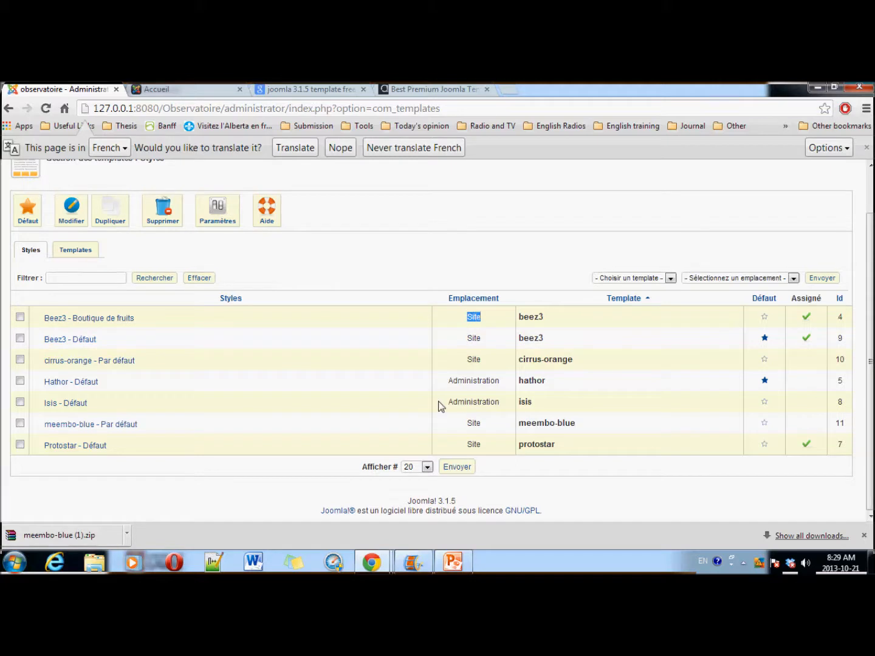
{"action": "left_click_drag", "start_coordinate": [447, 380], "coordinate": [499, 380]}
{"action": "left_click_drag", "start_coordinate": [448, 402], "coordinate": [501, 399]}
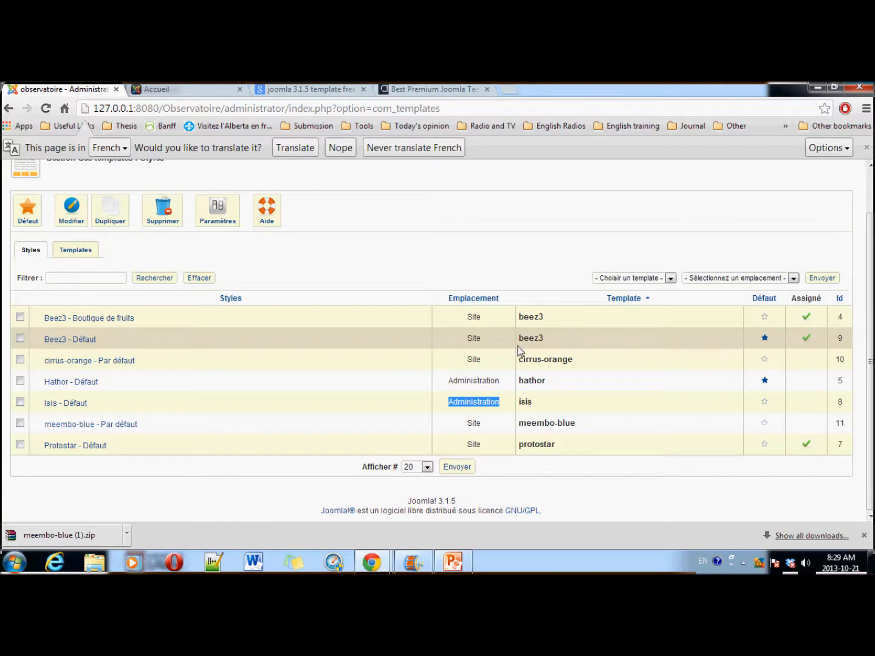
{"action": "left_click_drag", "start_coordinate": [467, 337], "coordinate": [491, 337]}
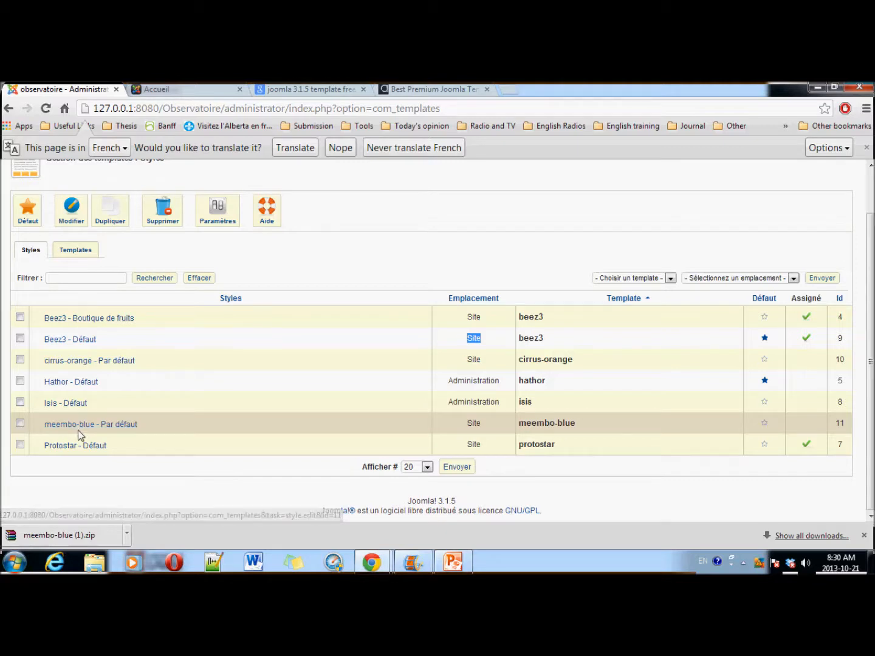
{"action": "left_click", "coordinate": [764, 425]}
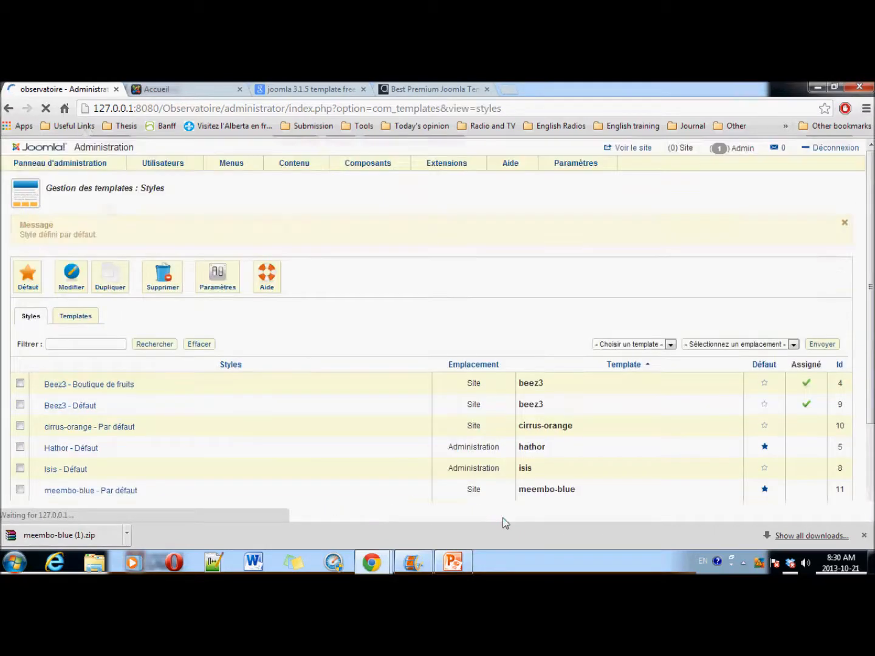
{"action": "scroll", "coordinate": [618, 468], "scroll_direction": "down", "scroll_amount": 3}
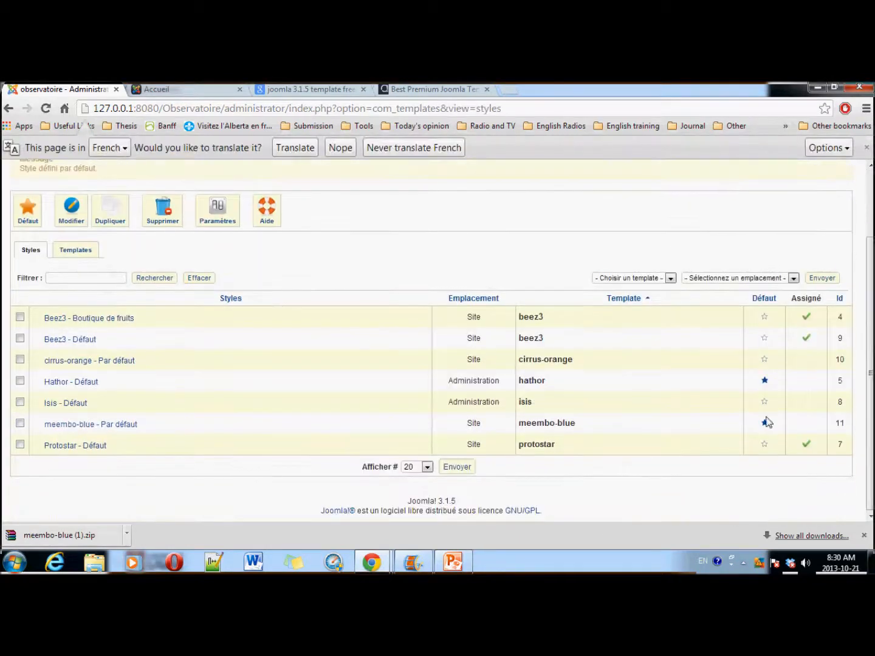
{"action": "left_click", "coordinate": [171, 90]}
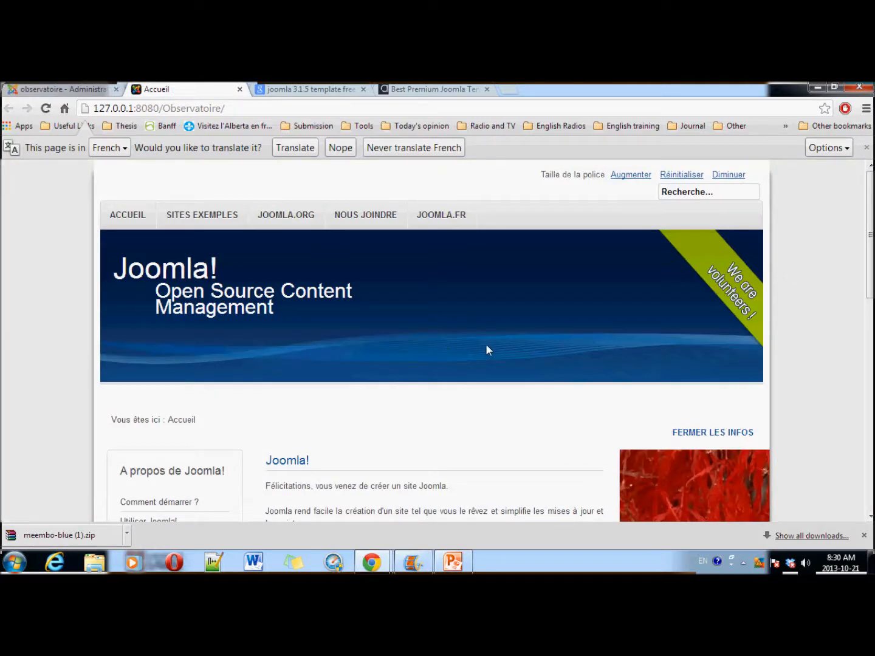
{"action": "left_click", "coordinate": [46, 109]}
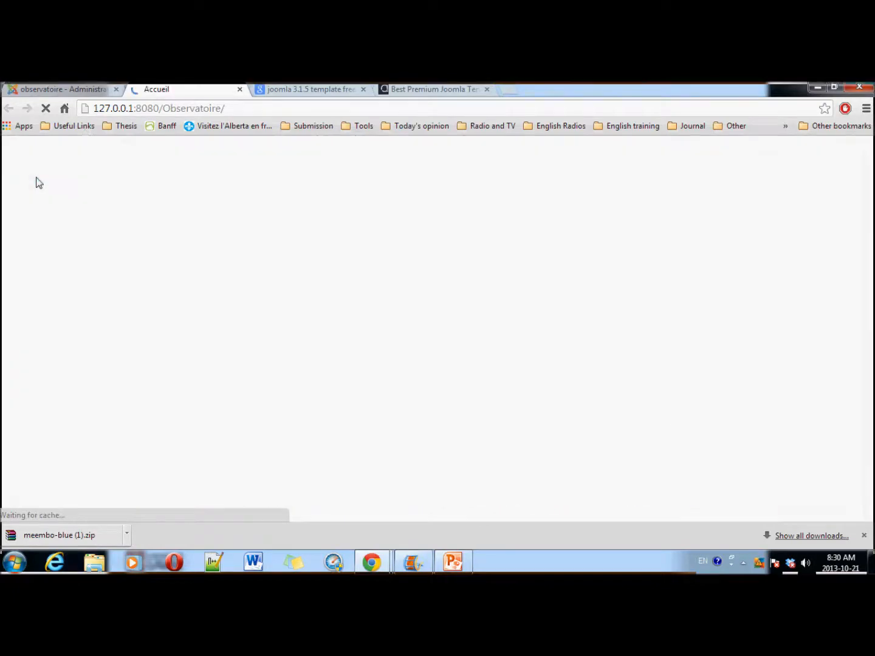
{"action": "scroll", "coordinate": [64, 252], "scroll_direction": "down", "scroll_amount": 10}
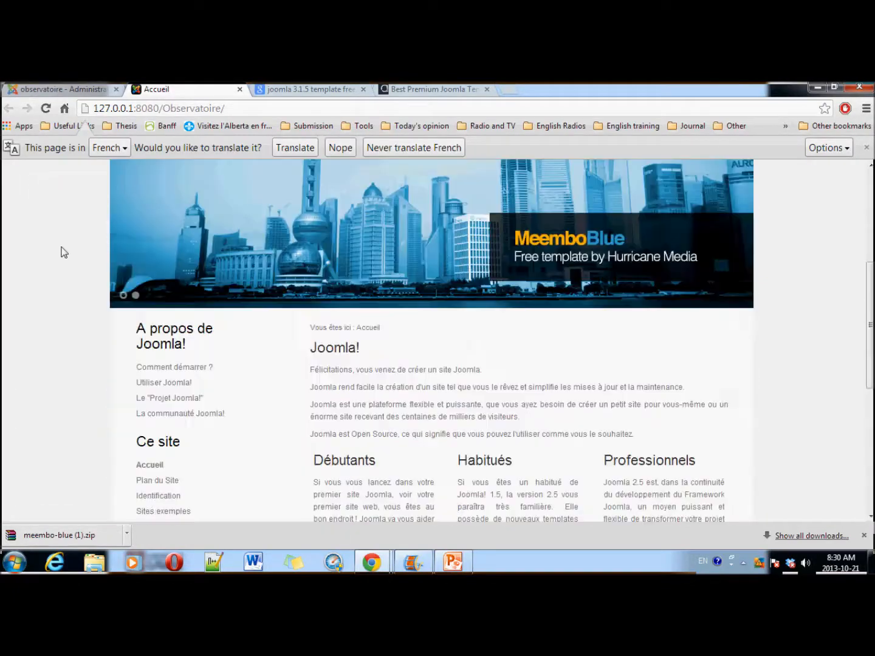
{"action": "scroll", "coordinate": [63, 253], "scroll_direction": "down", "scroll_amount": 1}
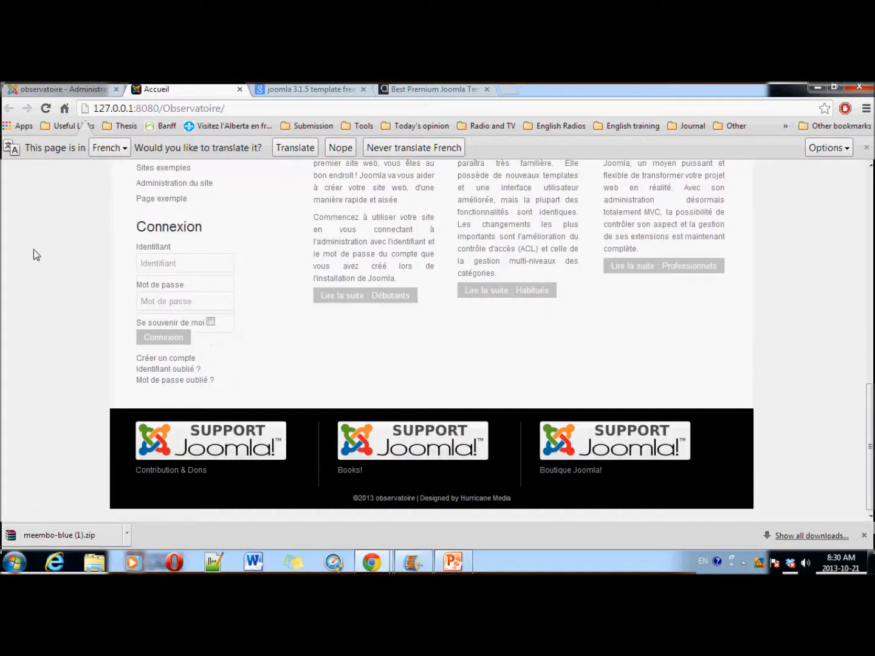
{"action": "scroll", "coordinate": [35, 255], "scroll_direction": "up", "scroll_amount": 10}
{"action": "scroll", "coordinate": [35, 250], "scroll_direction": "down", "scroll_amount": 1}
{"action": "scroll", "coordinate": [36, 251], "scroll_direction": "up", "scroll_amount": 2}
{"action": "scroll", "coordinate": [36, 250], "scroll_direction": "down", "scroll_amount": 1}
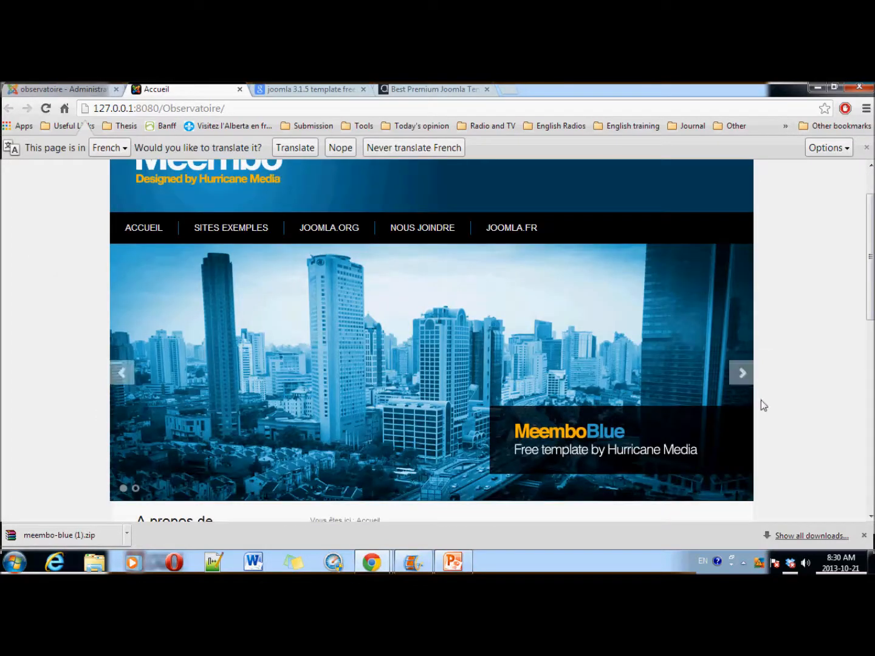
{"action": "left_click", "coordinate": [741, 373]}
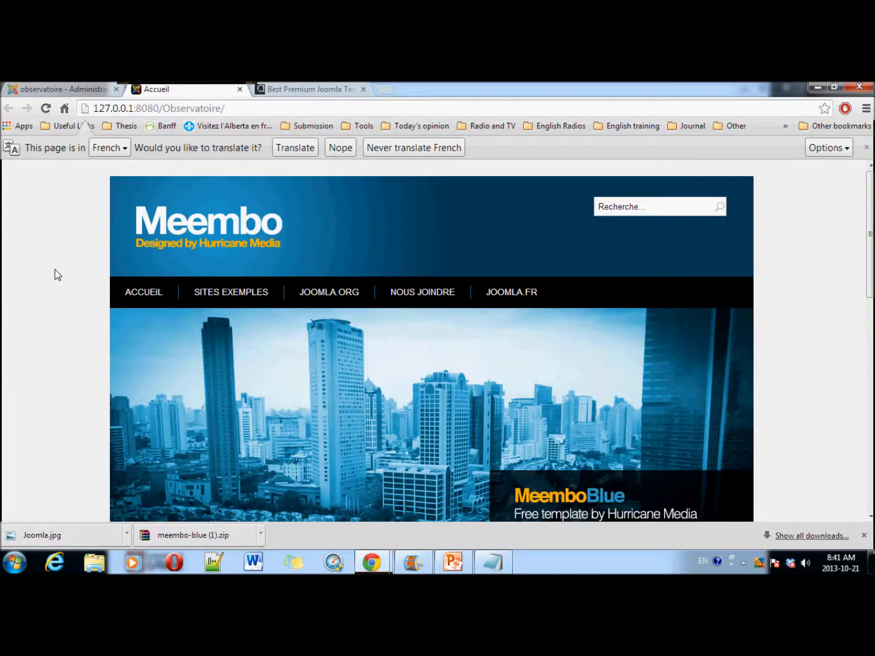
{"action": "scroll", "coordinate": [55, 269], "scroll_direction": "down", "scroll_amount": 8}
{"action": "scroll", "coordinate": [54, 276], "scroll_direction": "up", "scroll_amount": 5}
{"action": "scroll", "coordinate": [55, 277], "scroll_direction": "up", "scroll_amount": 2}
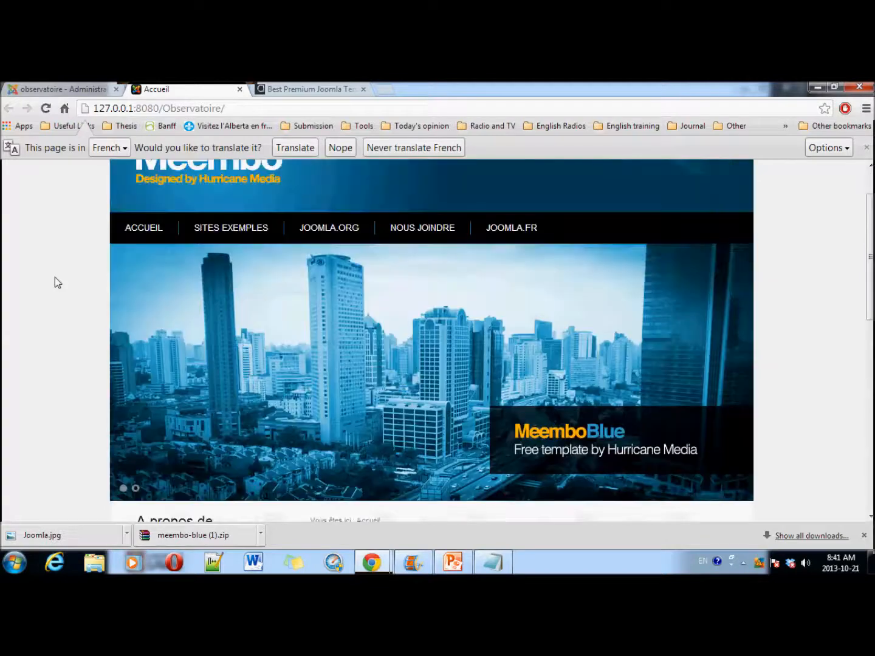
{"action": "scroll", "coordinate": [54, 277], "scroll_direction": "down", "scroll_amount": 4}
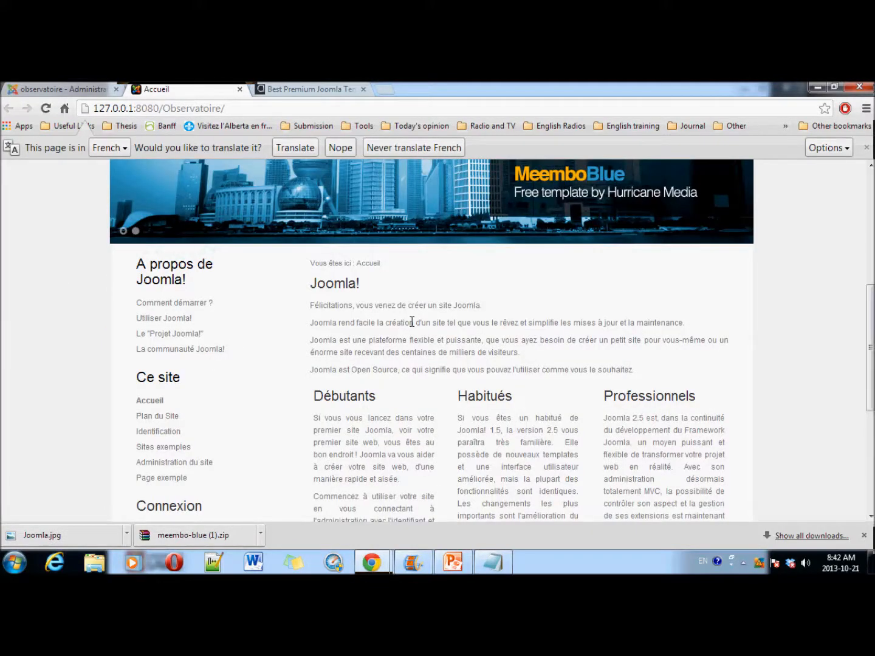
{"action": "scroll", "coordinate": [422, 325], "scroll_direction": "up", "scroll_amount": 4}
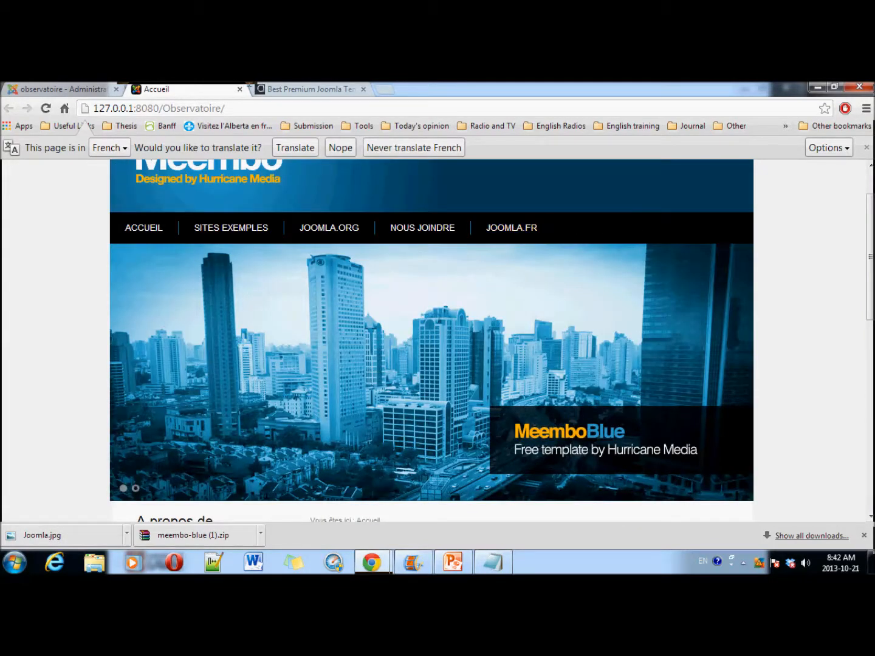
Step: From the control panel, add a new article titled 'Article Test' with the caret in its body
{"action": "left_click", "coordinate": [58, 89]}
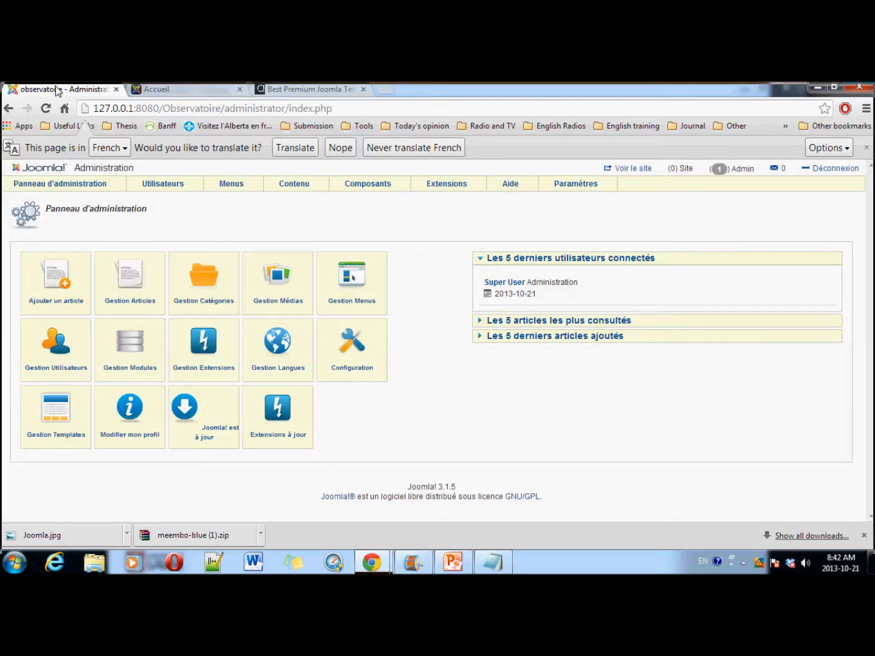
{"action": "left_click", "coordinate": [25, 337]}
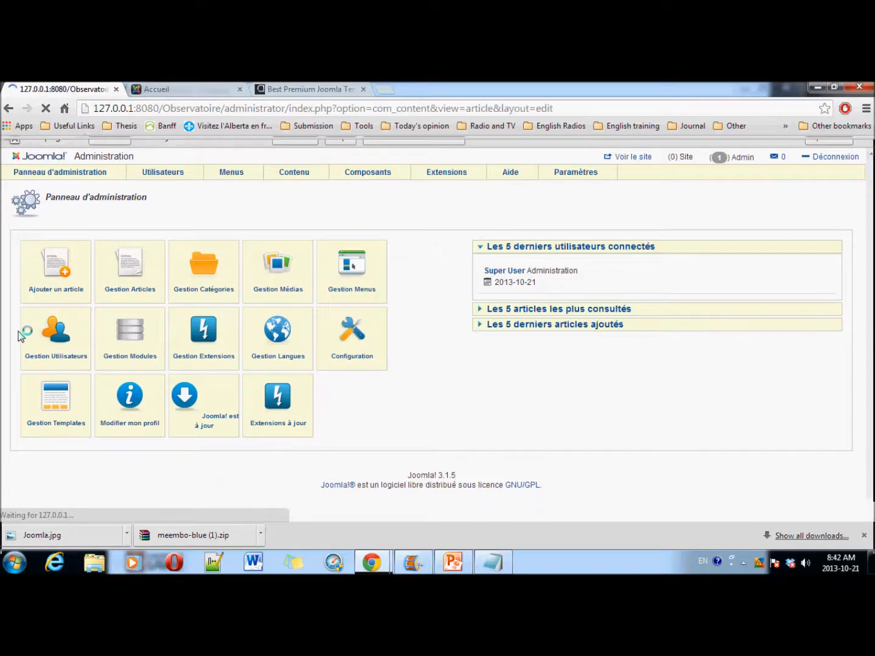
{"action": "left_click", "coordinate": [140, 309]}
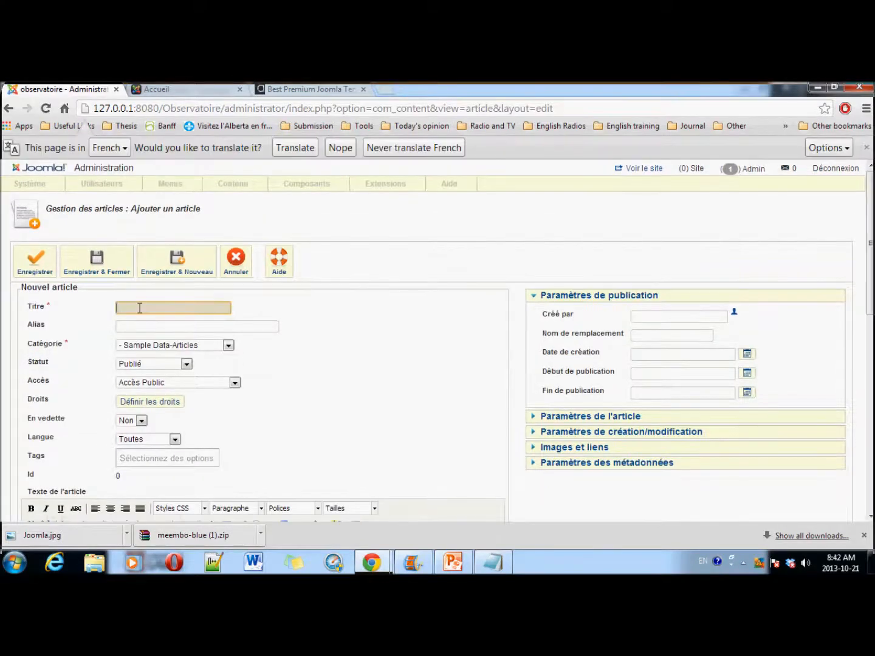
{"action": "type", "text": "A"}
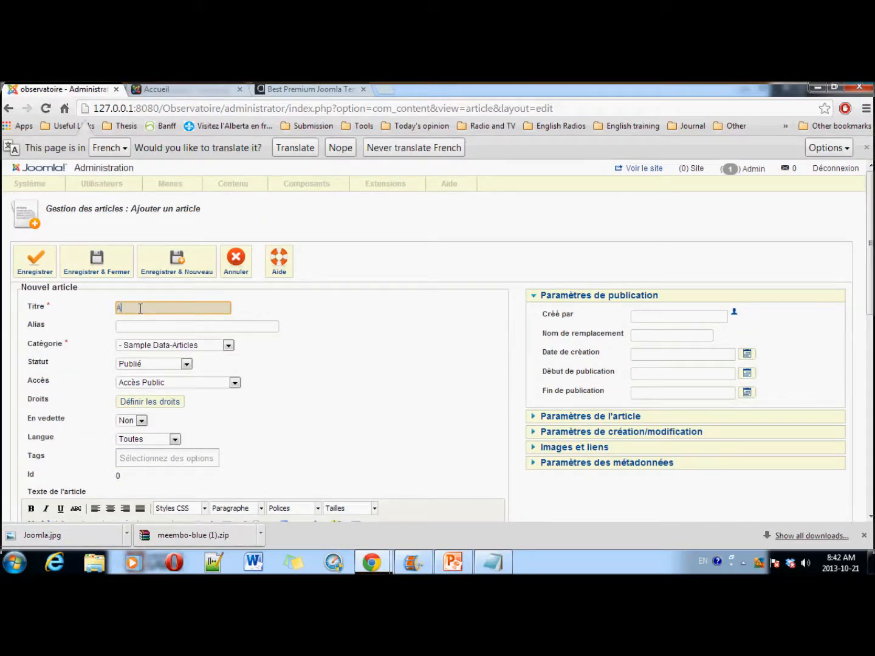
{"action": "type", "text": "rticle Test"}
{"action": "left_click", "coordinate": [140, 326]}
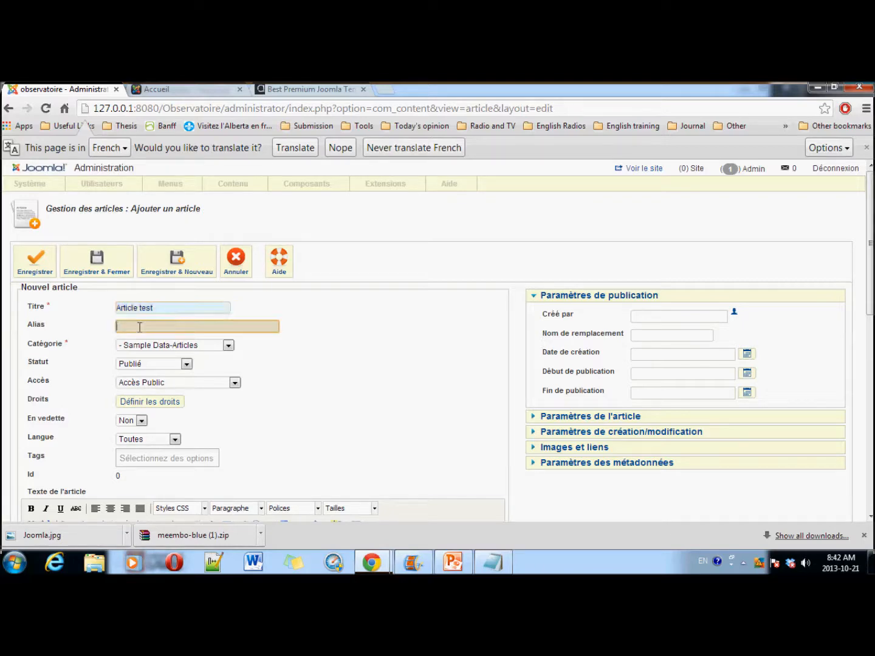
{"action": "scroll", "coordinate": [262, 376], "scroll_direction": "down", "scroll_amount": 3}
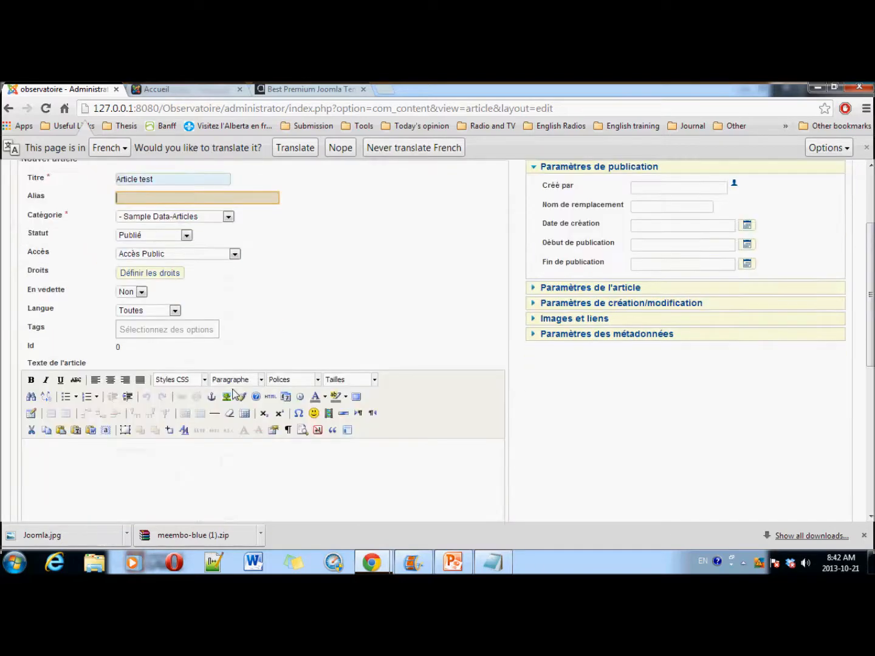
{"action": "left_click", "coordinate": [63, 388]}
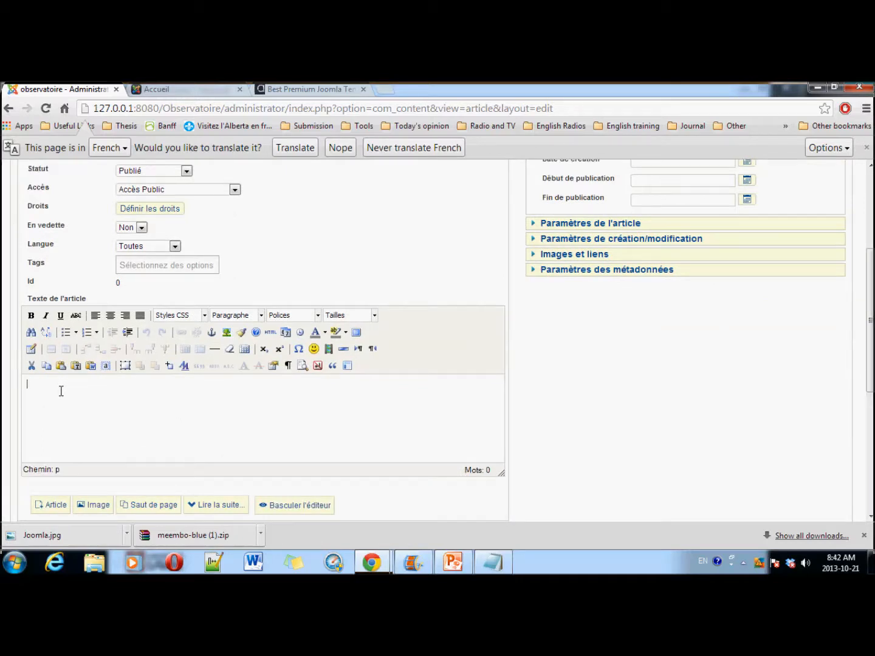
Step: Copy all the Notepad text into the article body and add a blank line below it
{"action": "left_click", "coordinate": [491, 562]}
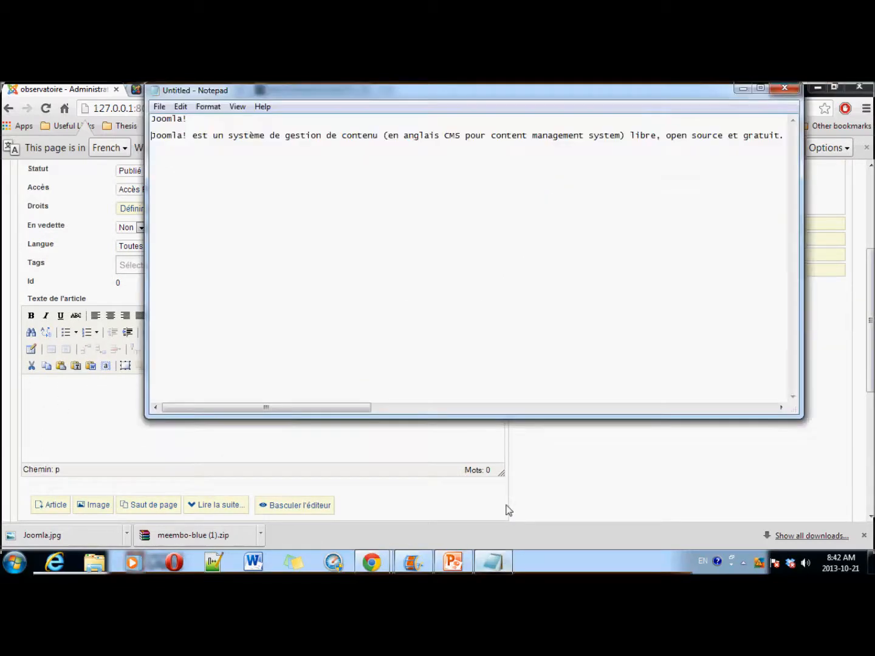
{"action": "key", "text": "ctrl+a"}
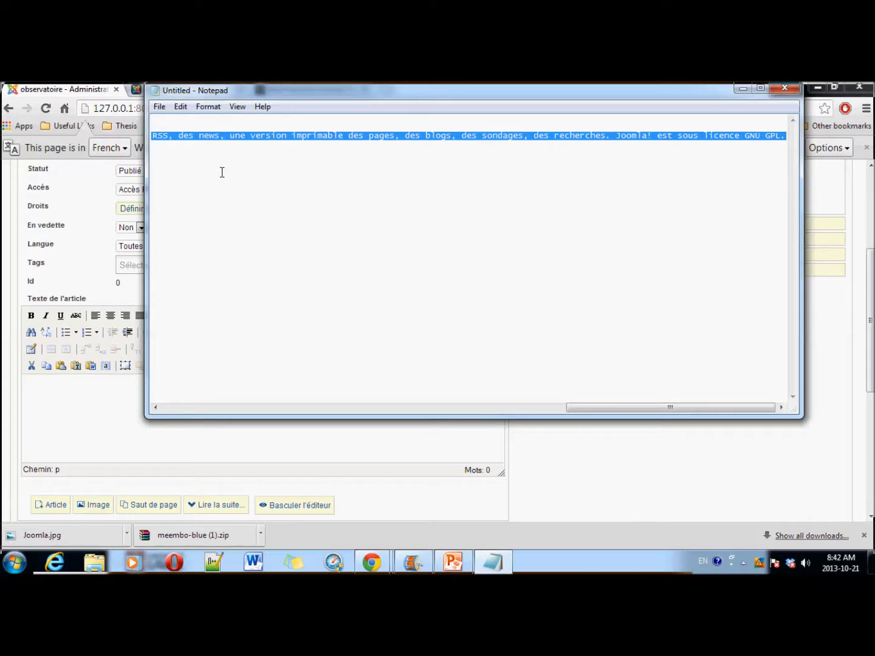
{"action": "left_click", "coordinate": [5, 218]}
{"action": "left_click", "coordinate": [69, 407]}
{"action": "type", "text": "Joomla! Joomla! est un système de gestion de contenu (en anglais CMS pour content management system) libre, open source et gratuit. Il est écrit en PHP et utilise une base de données MySQL. Joomla! inclut des fonctionnalités telles que des flux RSS, des news, une version imprimable des pages, des blogs, des sondages, des recherches. Joomla! est sous licence GNU GPL."}
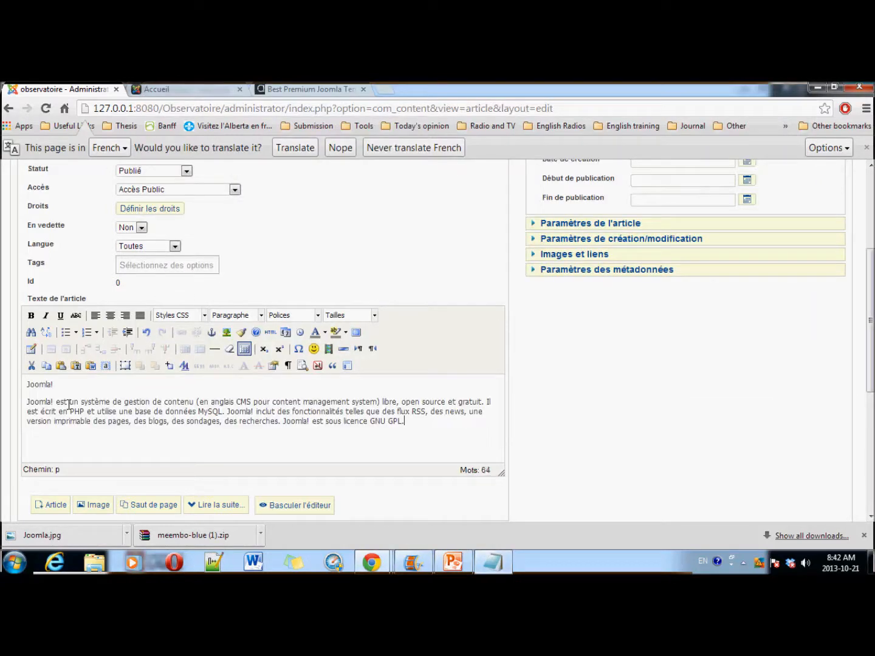
{"action": "key", "text": "Return"}
{"action": "key", "text": "Return"}
{"action": "left_click", "coordinate": [97, 509]}
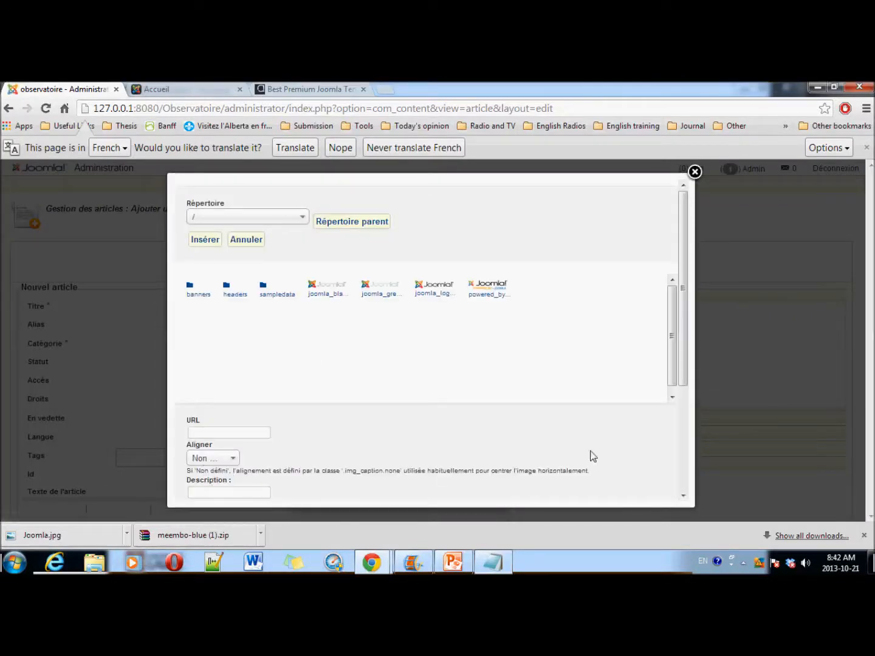
Step: Upload Joomla.jpg from the computer to the media library and insert it into the article
{"action": "left_click_drag", "start_coordinate": [684, 382], "coordinate": [685, 490]}
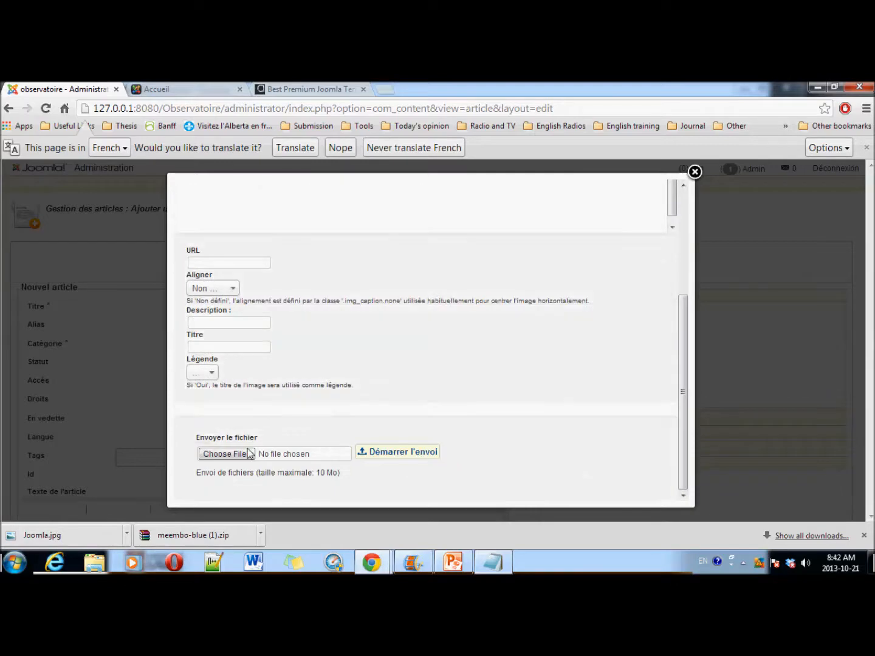
{"action": "left_click", "coordinate": [238, 453]}
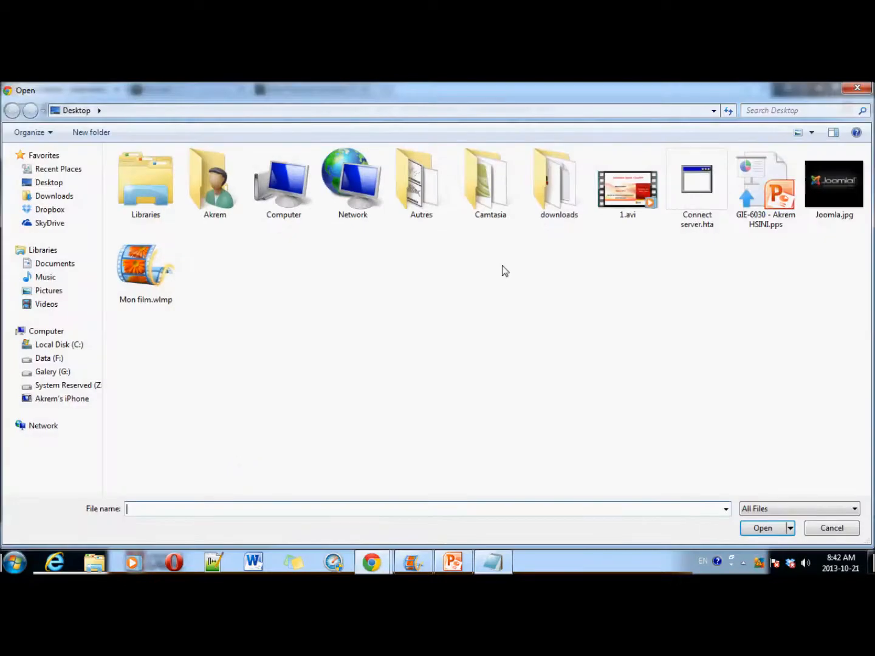
{"action": "double_click", "coordinate": [839, 183]}
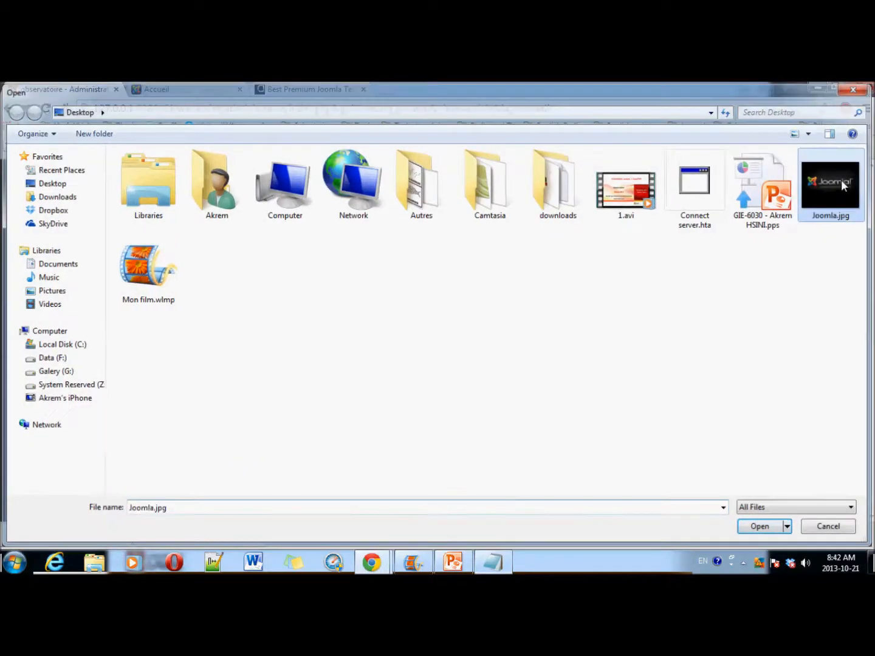
{"action": "left_click", "coordinate": [425, 456]}
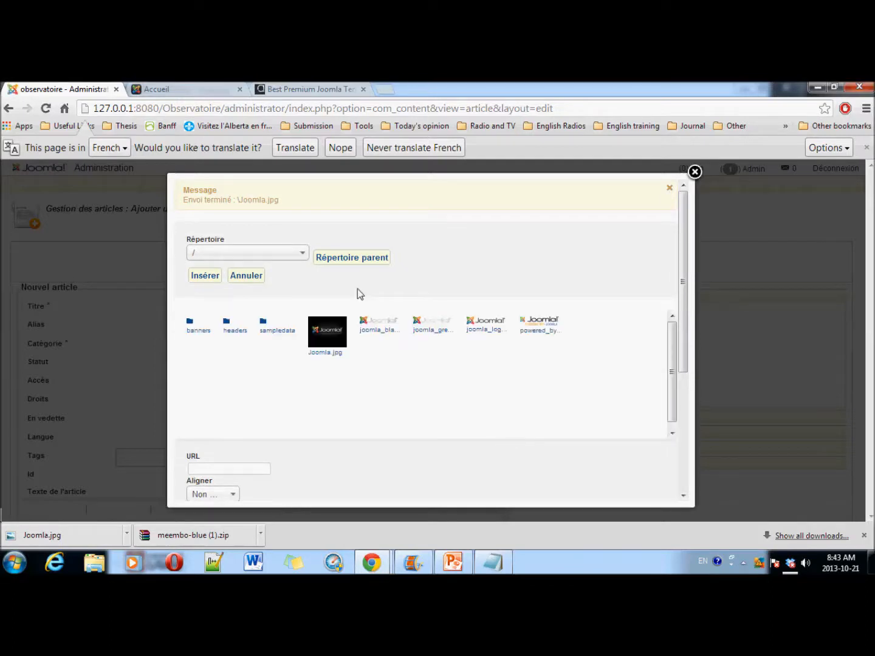
{"action": "left_click_drag", "start_coordinate": [187, 192], "coordinate": [299, 198]}
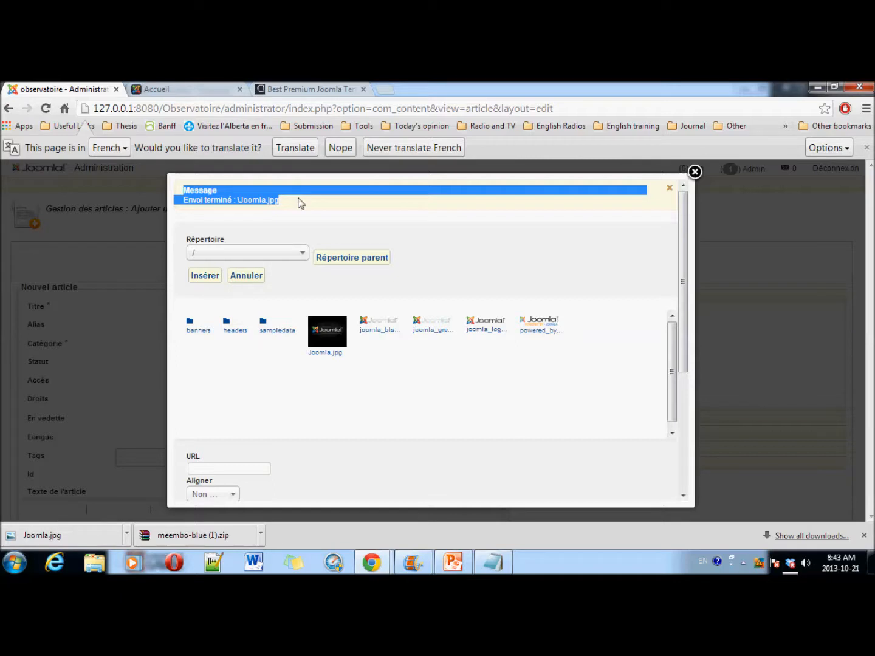
{"action": "left_click", "coordinate": [344, 351]}
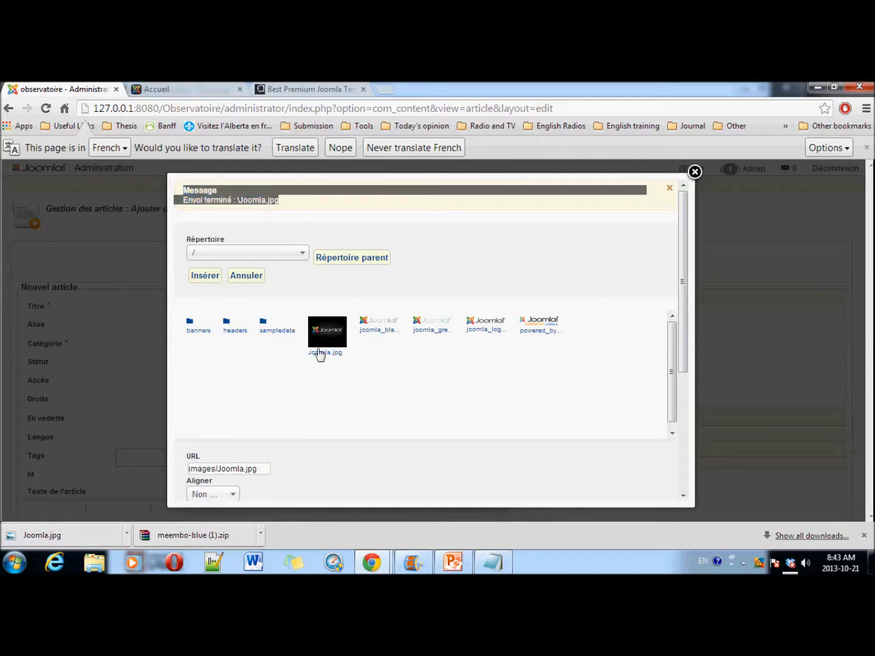
{"action": "left_click", "coordinate": [205, 277]}
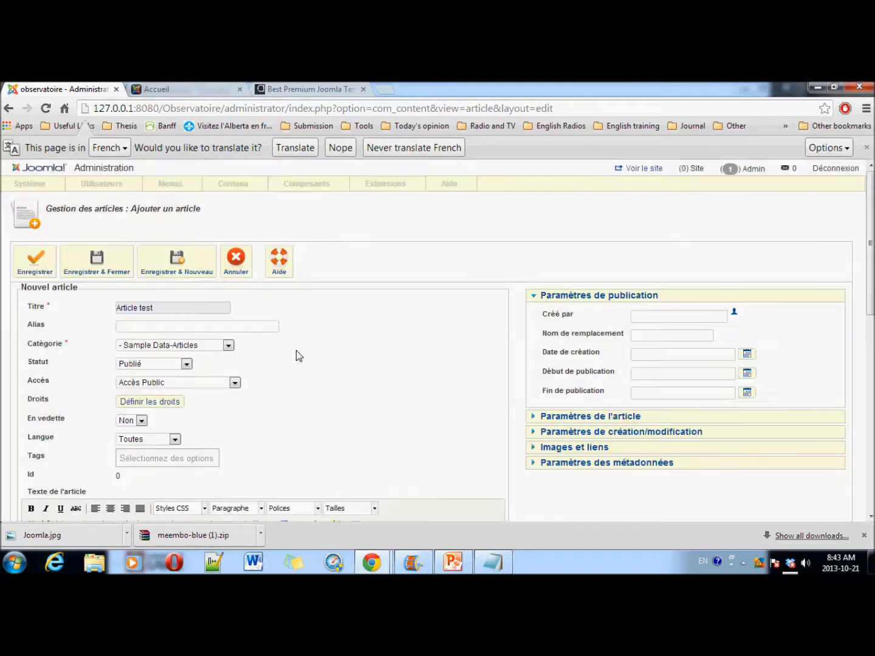
Step: Centre the inserted Joomla image in the article body
{"action": "scroll", "coordinate": [346, 402], "scroll_direction": "down", "scroll_amount": 3}
{"action": "scroll", "coordinate": [345, 402], "scroll_direction": "down", "scroll_amount": 2}
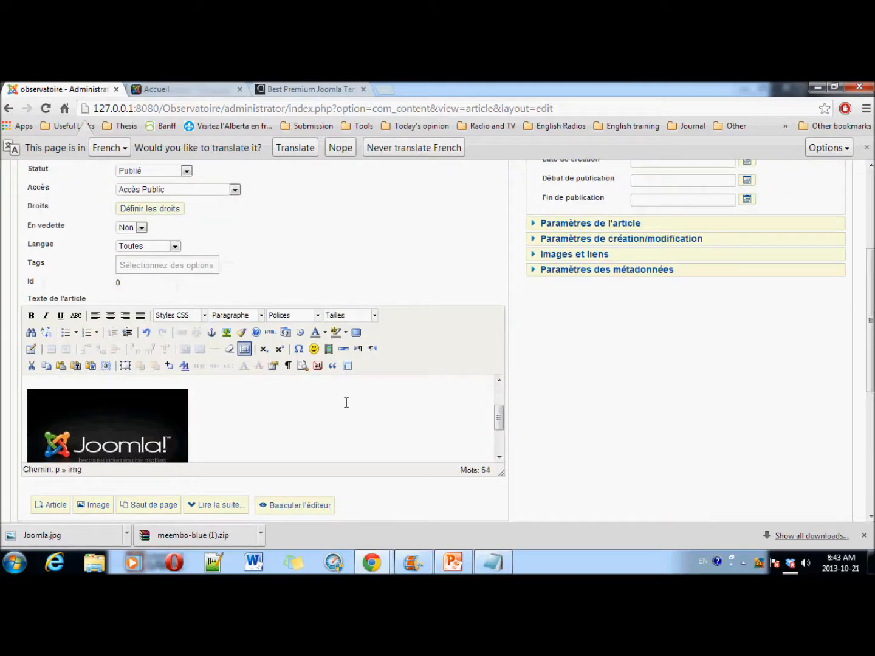
{"action": "left_click_drag", "start_coordinate": [498, 421], "coordinate": [499, 445]}
{"action": "left_click", "coordinate": [122, 404]}
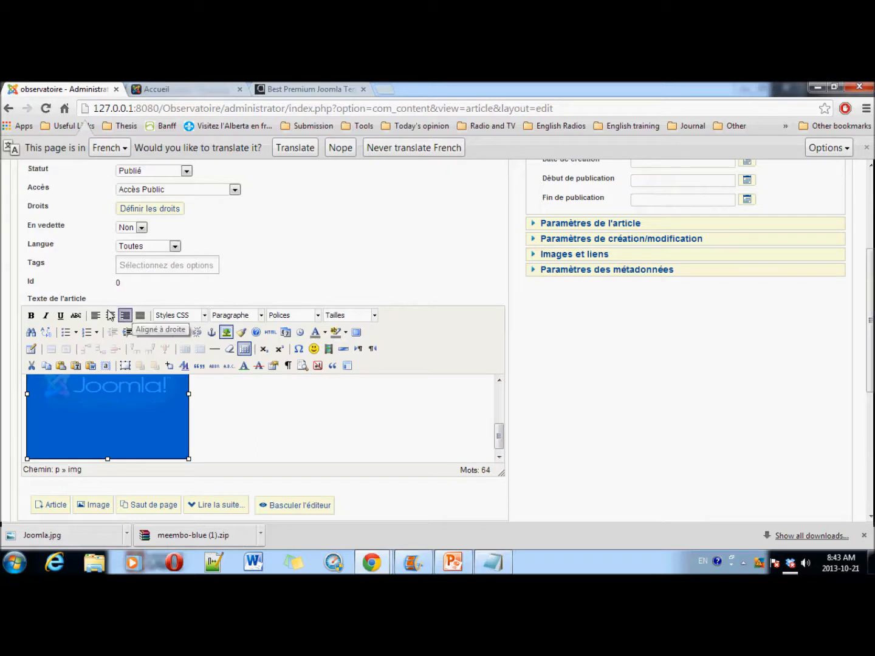
{"action": "left_click", "coordinate": [110, 315]}
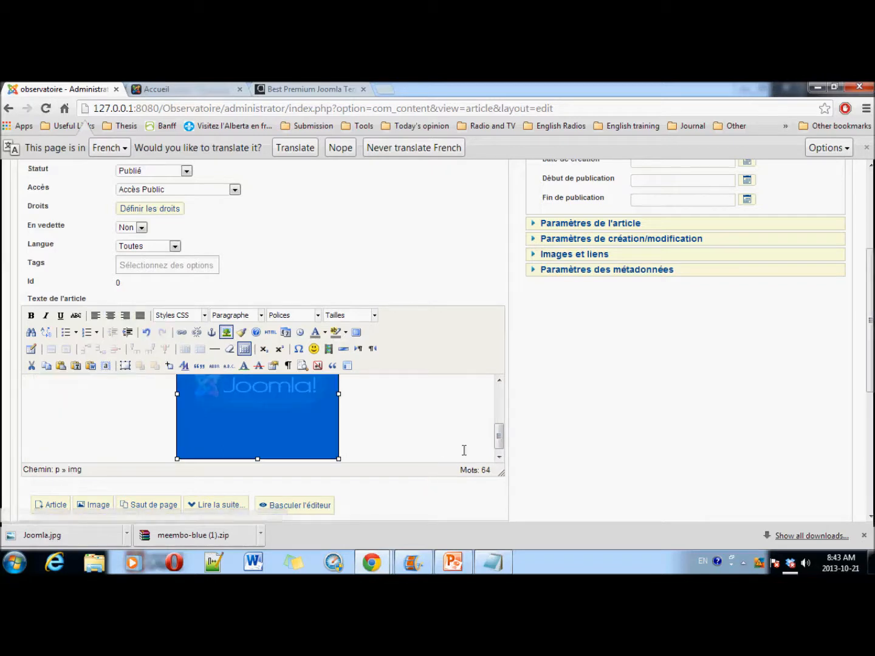
Step: Justify the Joomla! description paragraph and right-align the Joomla! heading line
{"action": "left_click_drag", "start_coordinate": [499, 435], "coordinate": [494, 401]}
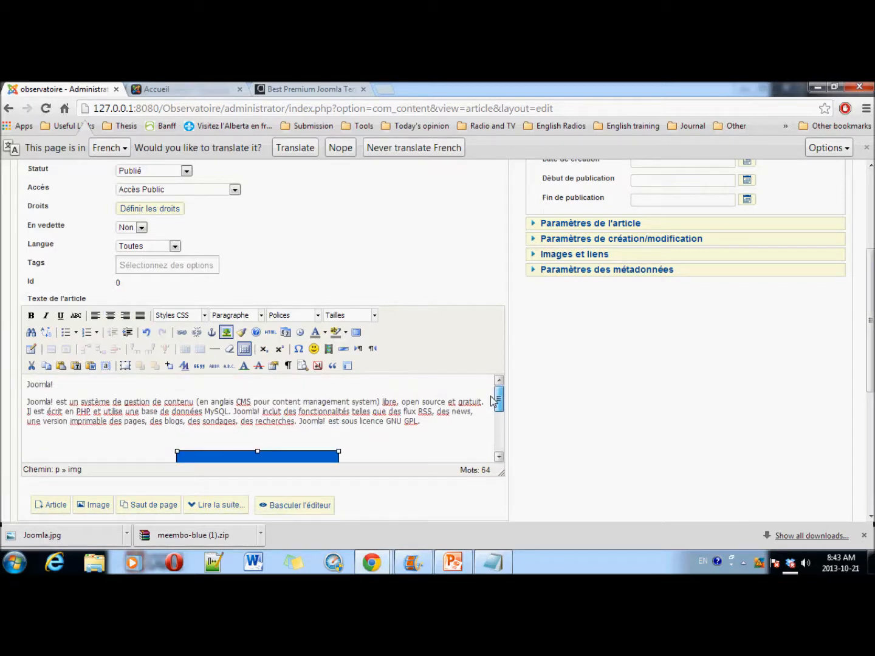
{"action": "left_click_drag", "start_coordinate": [422, 423], "coordinate": [27, 402]}
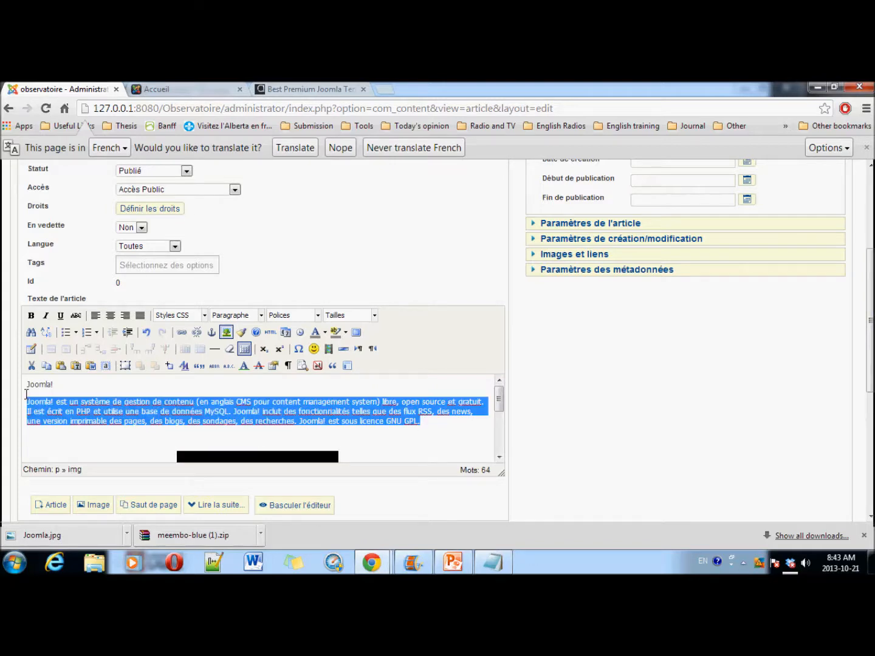
{"action": "left_click", "coordinate": [140, 315]}
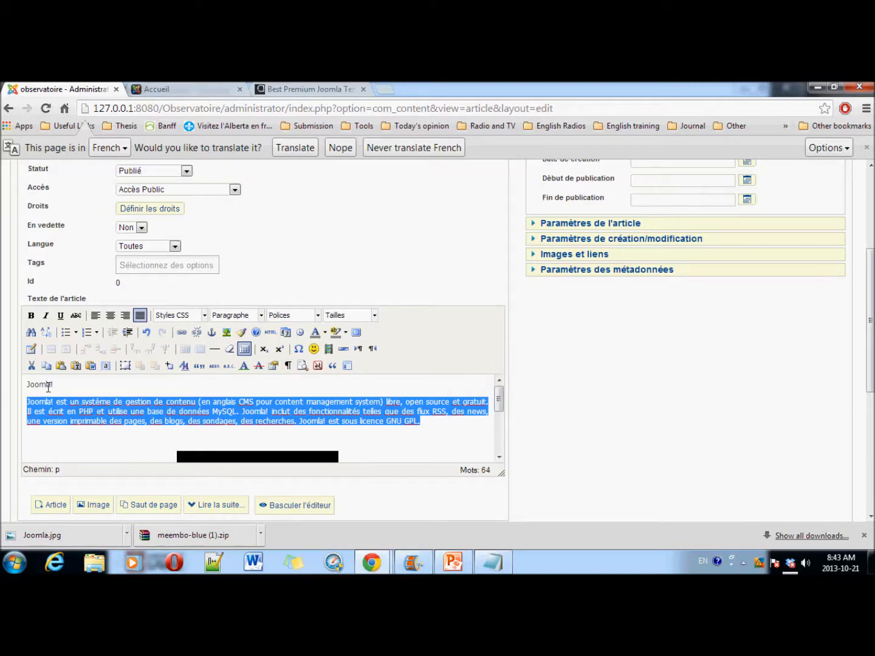
{"action": "left_click_drag", "start_coordinate": [63, 385], "coordinate": [28, 386]}
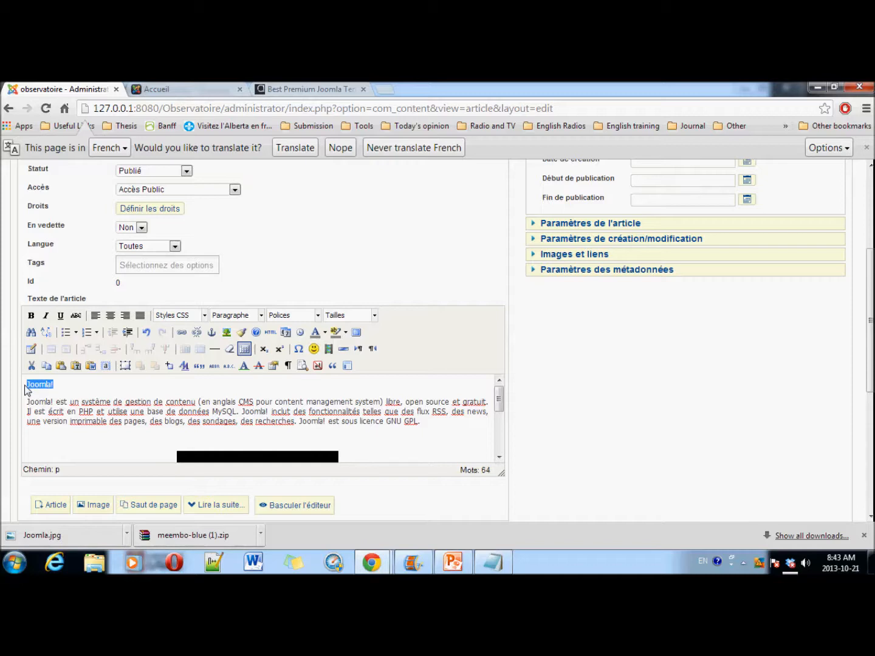
{"action": "left_click", "coordinate": [126, 315]}
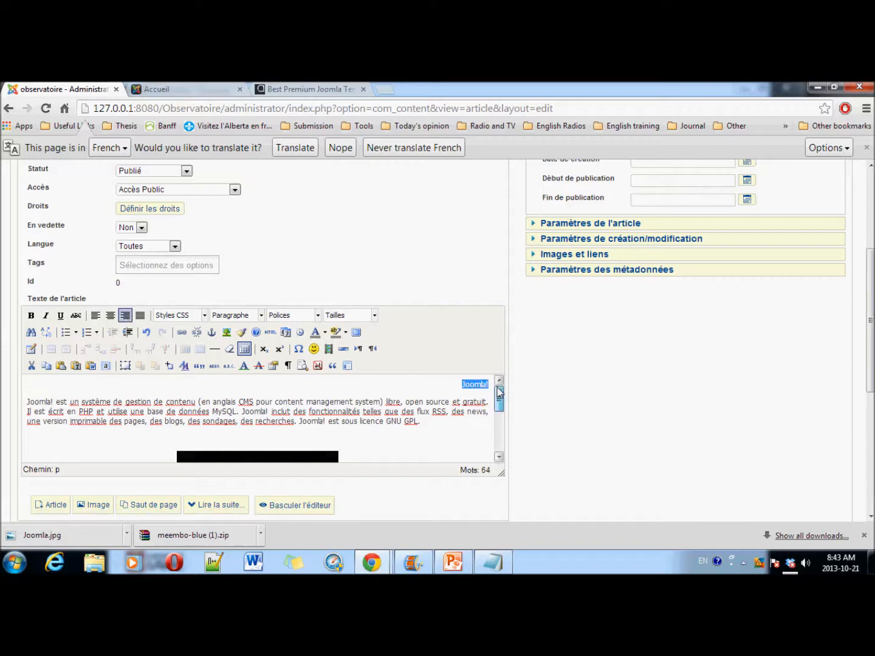
{"action": "scroll", "coordinate": [498, 391], "scroll_direction": "down", "scroll_amount": 2}
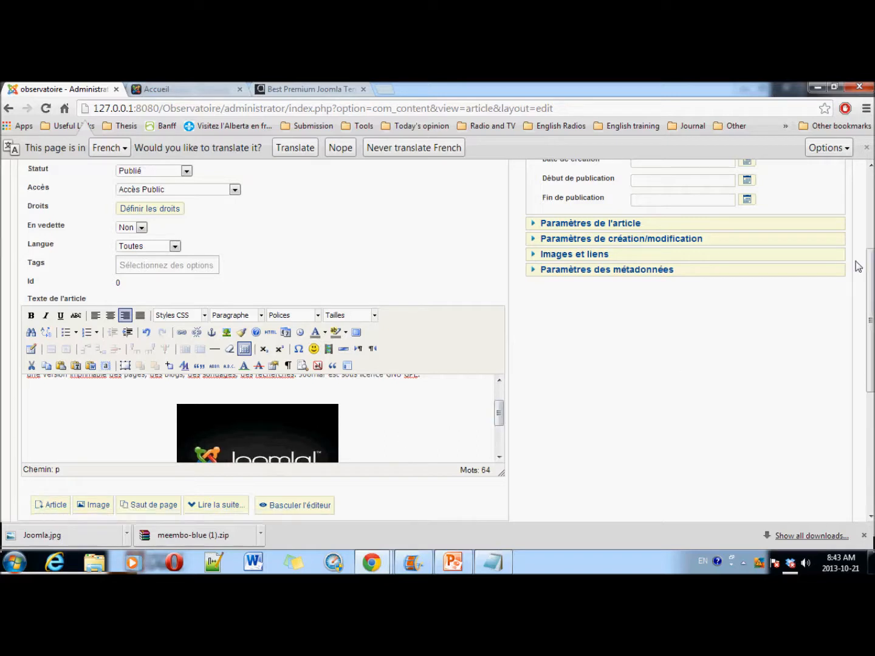
{"action": "scroll", "coordinate": [863, 267], "scroll_direction": "up", "scroll_amount": 3}
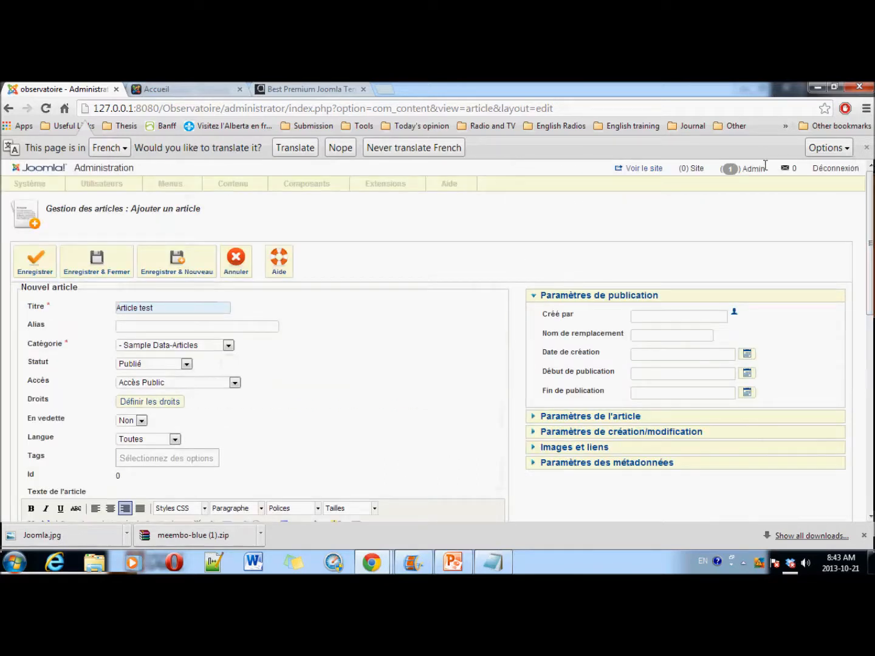
Step: Save Article test, reopen and review it, close it, then view the site's front page
{"action": "left_click", "coordinate": [108, 262]}
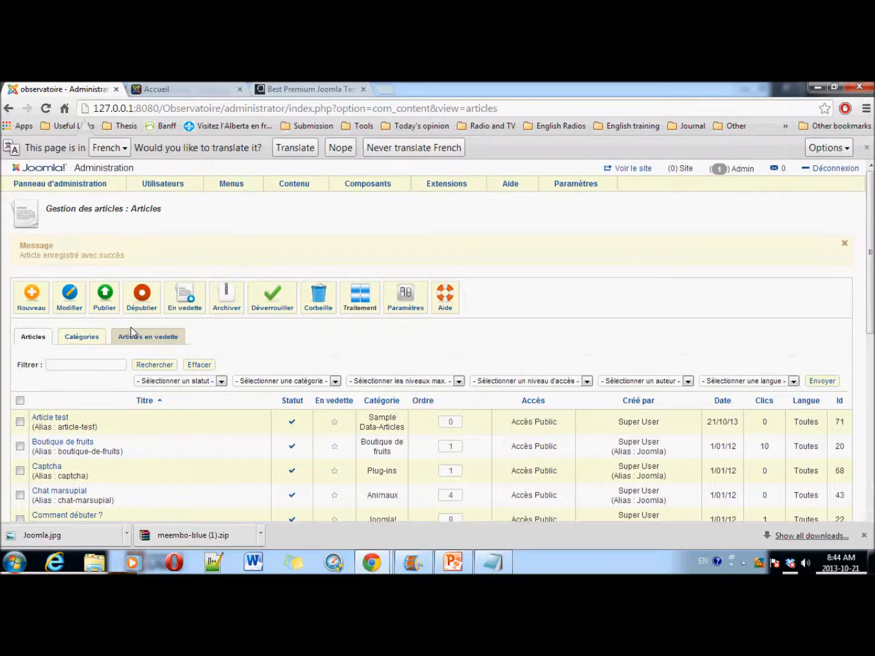
{"action": "left_click", "coordinate": [66, 418]}
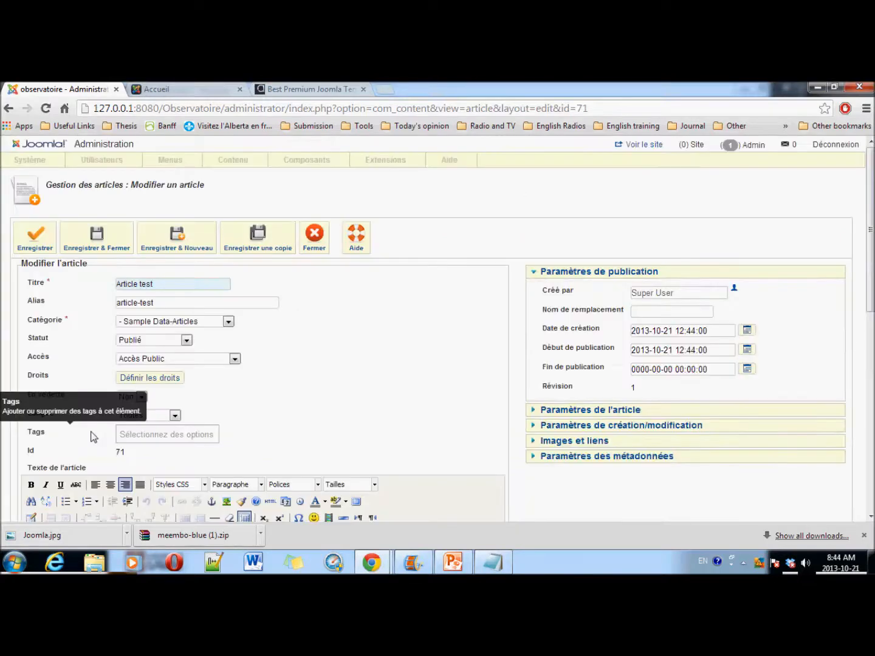
{"action": "scroll", "coordinate": [423, 406], "scroll_direction": "down", "scroll_amount": 3}
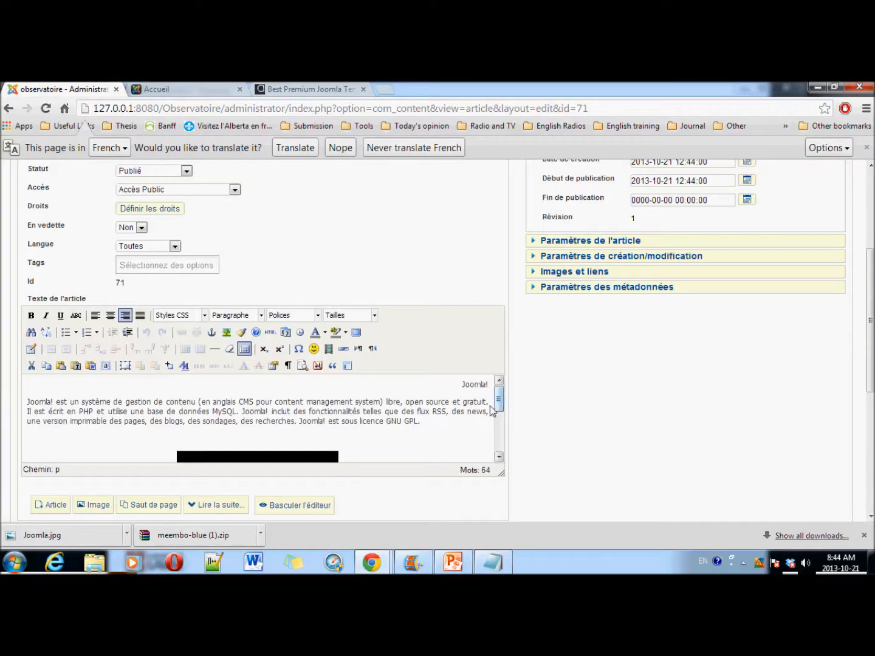
{"action": "scroll", "coordinate": [347, 368], "scroll_direction": "up", "scroll_amount": 3}
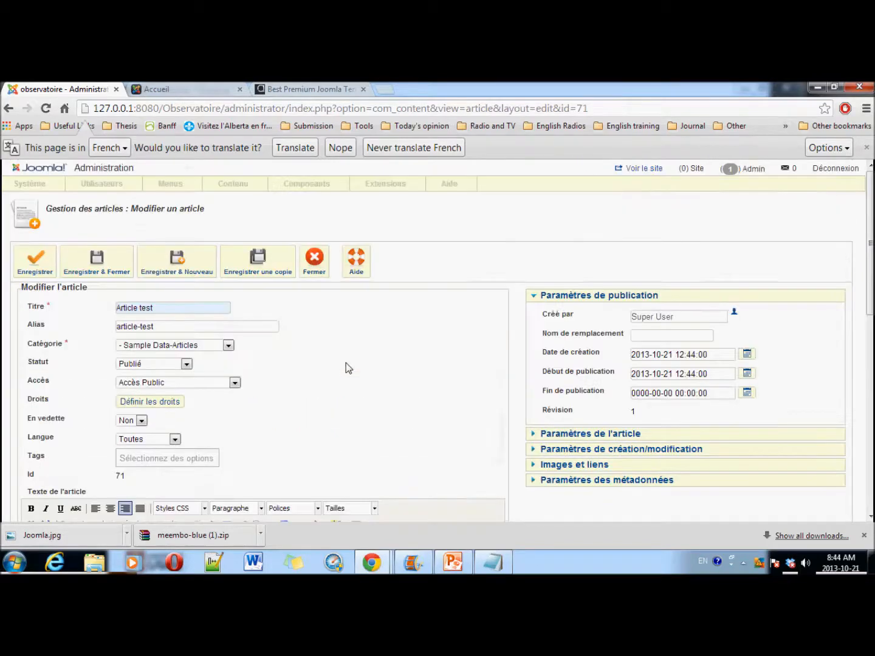
{"action": "left_click", "coordinate": [308, 277]}
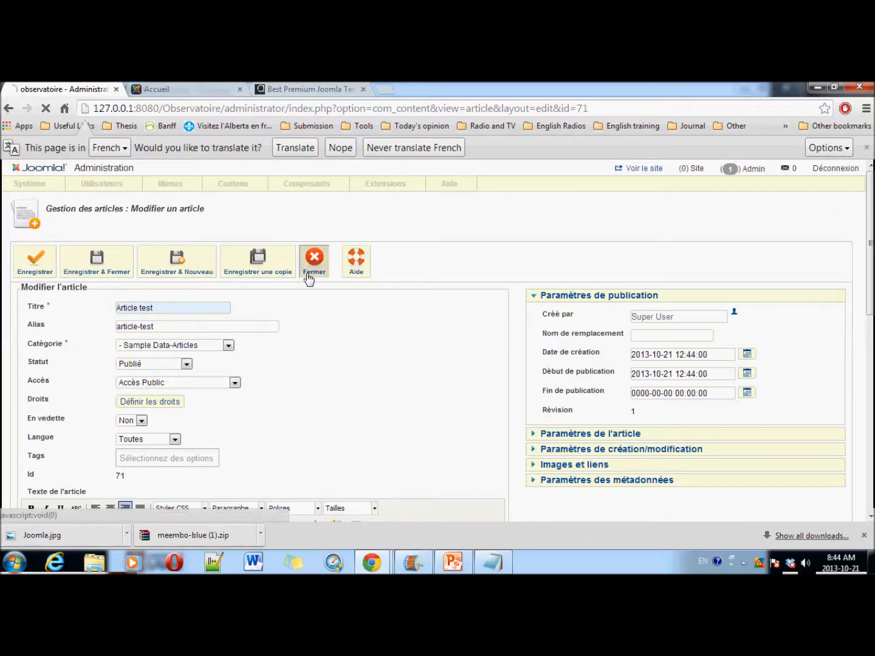
{"action": "left_click", "coordinate": [179, 89]}
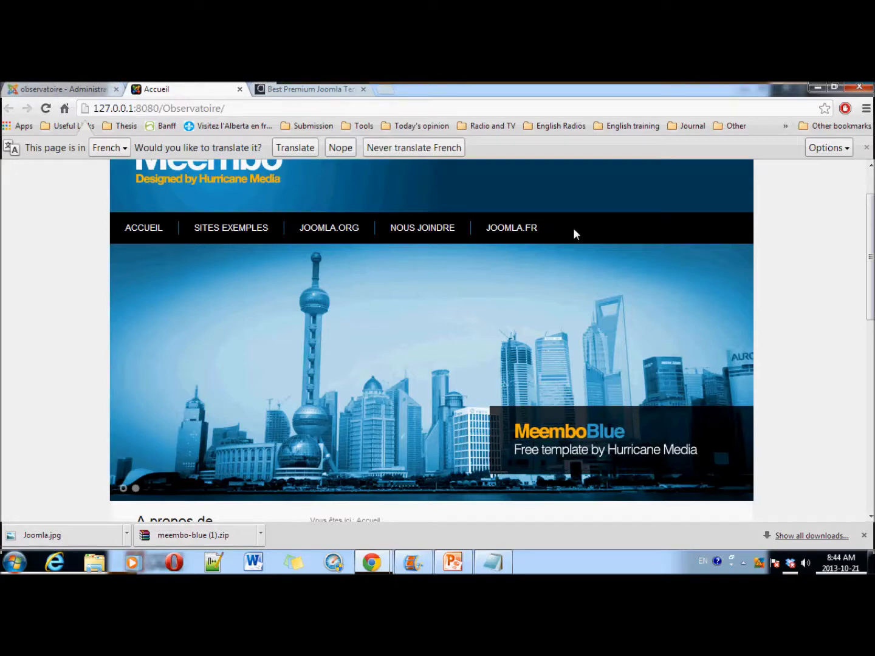
Step: Show the Menu Haut links list in the administration, briefly checking the front-end tab
{"action": "left_click", "coordinate": [36, 90]}
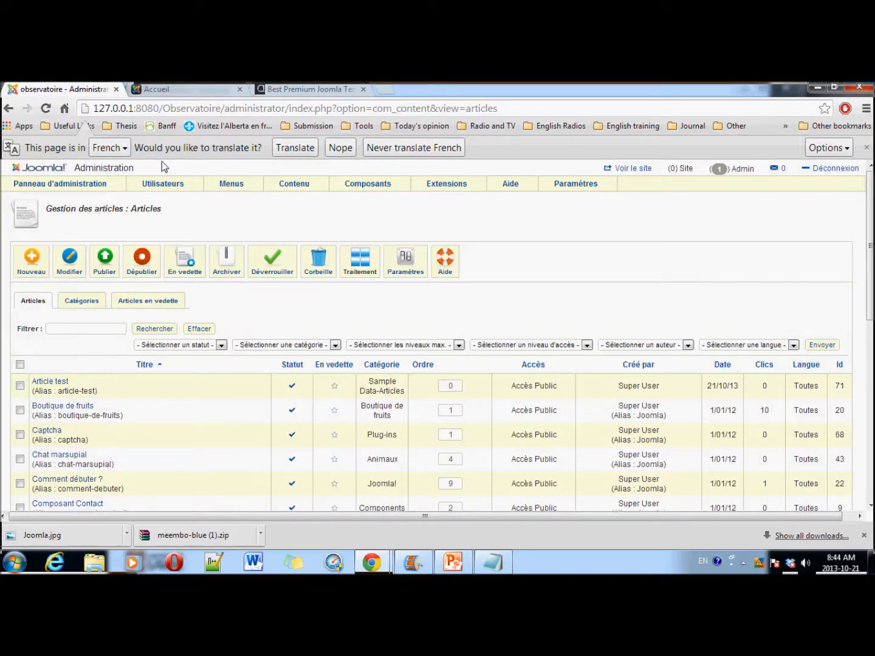
{"action": "mouse_move", "coordinate": [233, 183]}
{"action": "left_click", "coordinate": [237, 235]}
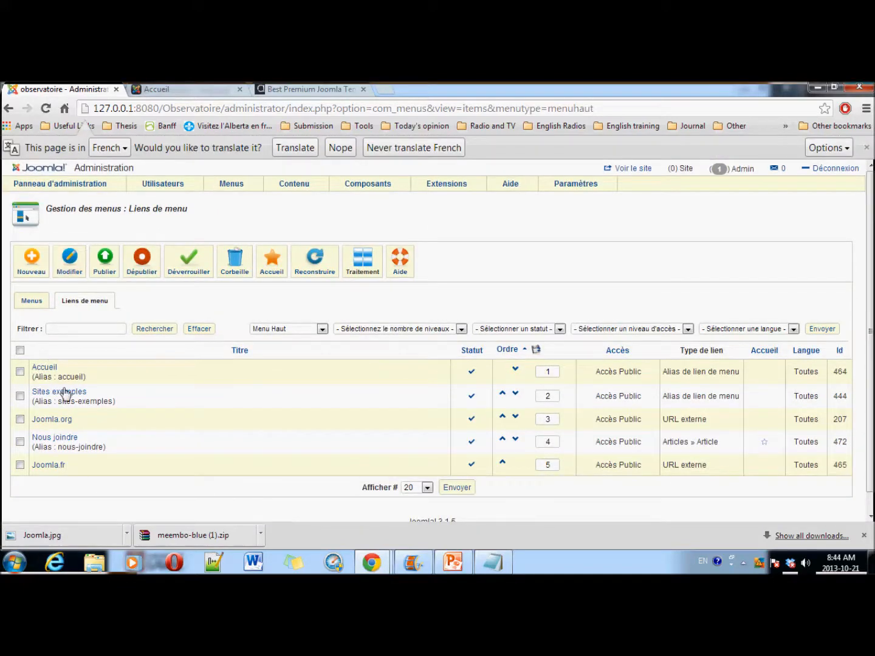
{"action": "left_click", "coordinate": [161, 90]}
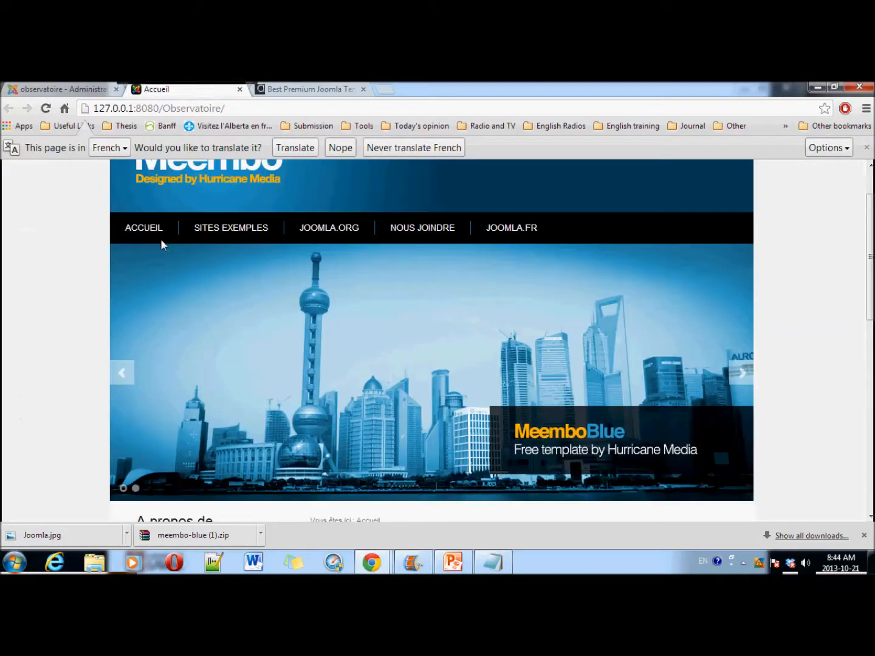
{"action": "left_click", "coordinate": [25, 89]}
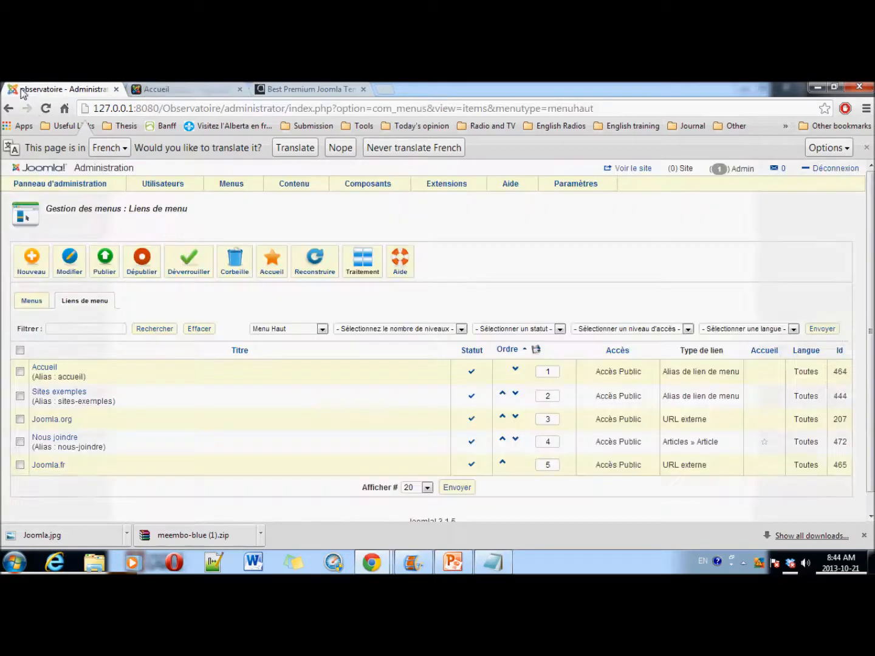
Step: Create a single-article menu link titled 'Test' pointing to Article test, and save it
{"action": "left_click", "coordinate": [34, 262]}
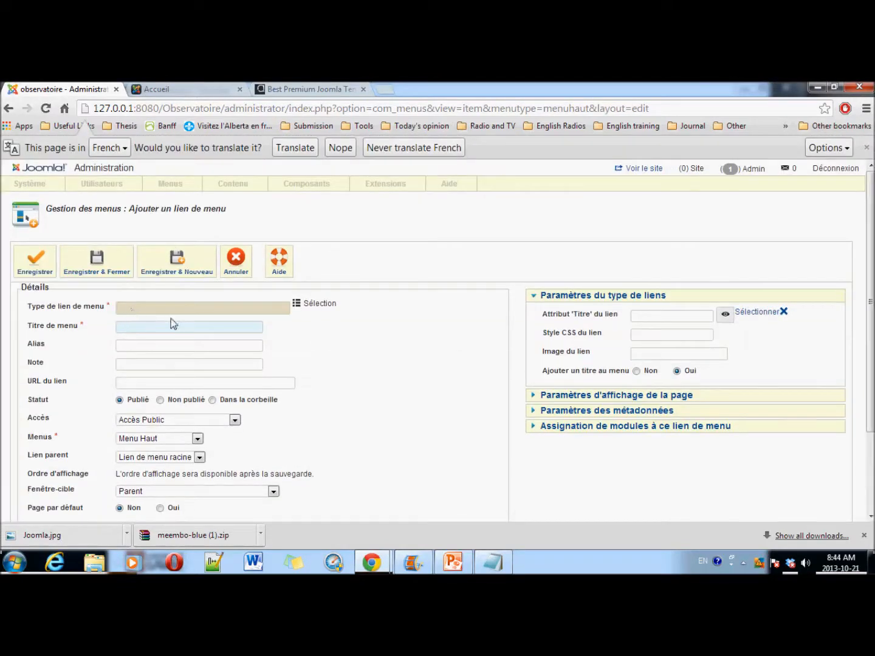
{"action": "left_click", "coordinate": [326, 304]}
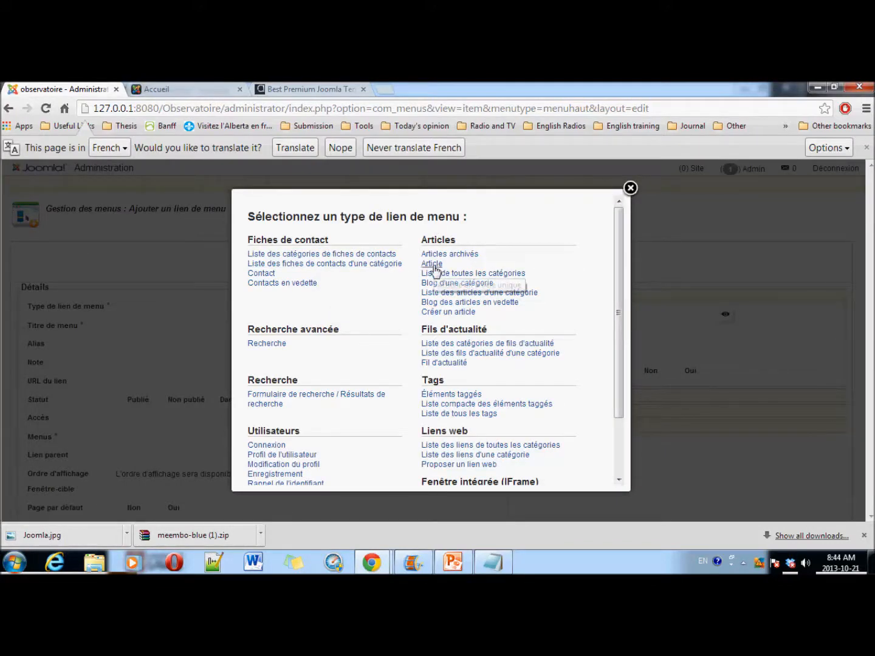
{"action": "left_click", "coordinate": [433, 265]}
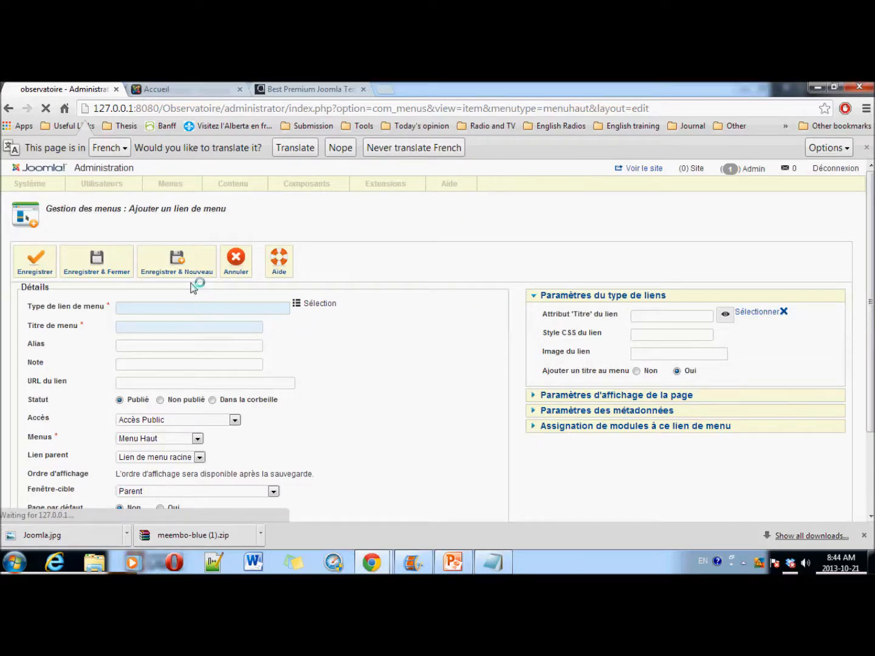
{"action": "left_click", "coordinate": [135, 332]}
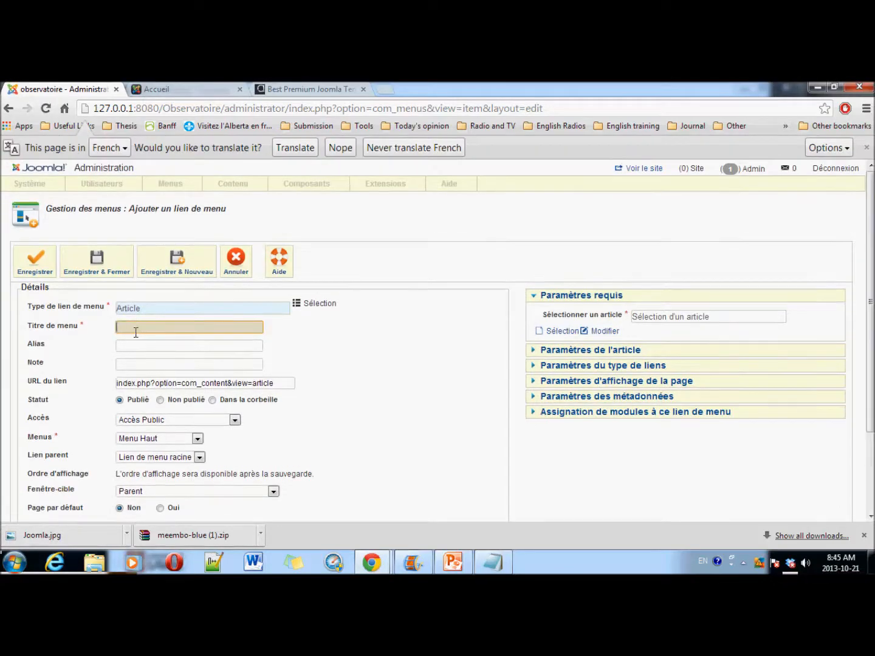
{"action": "type", "text": "Test"}
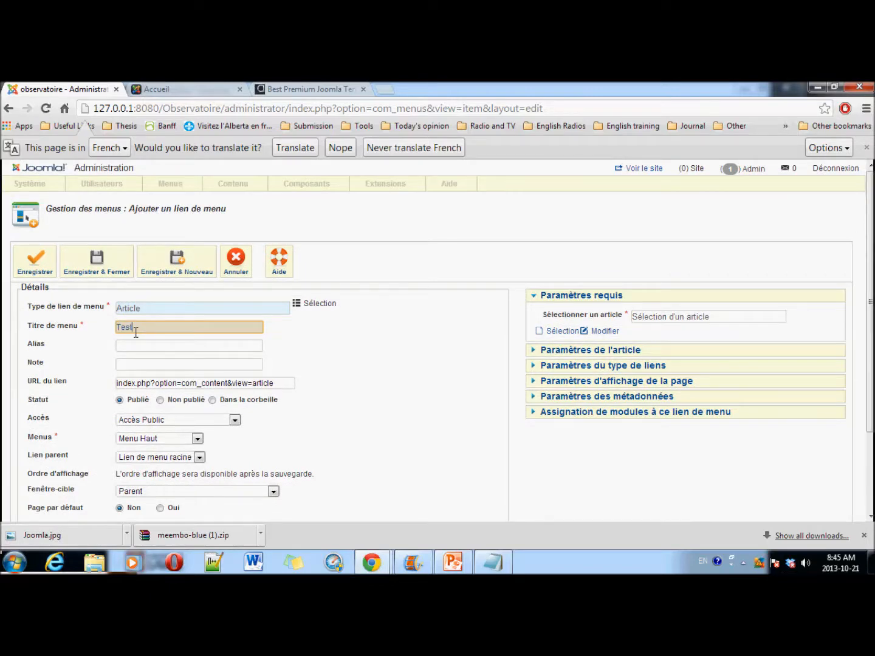
{"action": "scroll", "coordinate": [346, 330], "scroll_direction": "down", "scroll_amount": 3}
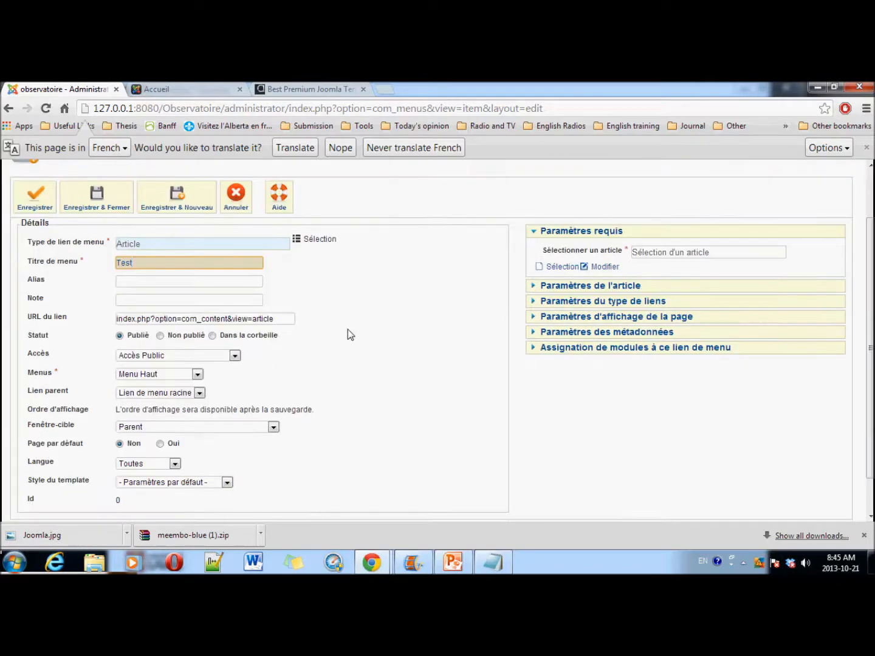
{"action": "scroll", "coordinate": [346, 330], "scroll_direction": "up", "scroll_amount": 3}
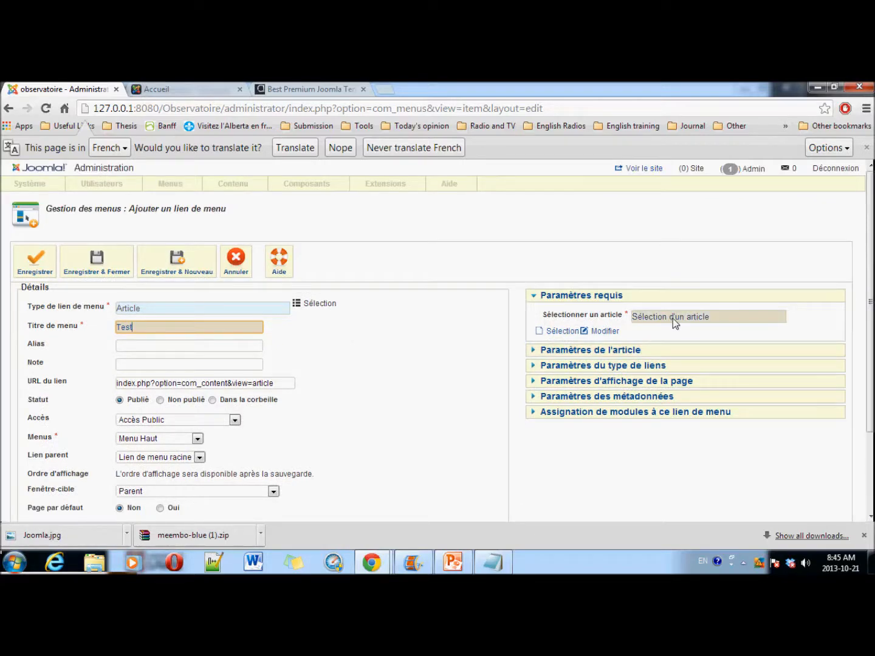
{"action": "left_click", "coordinate": [690, 321]}
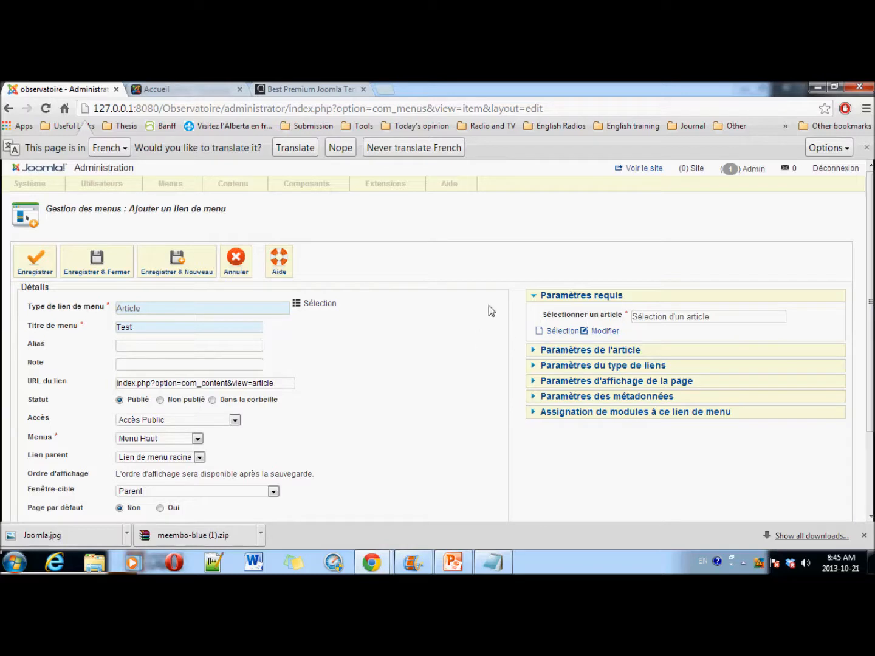
{"action": "left_click", "coordinate": [562, 331]}
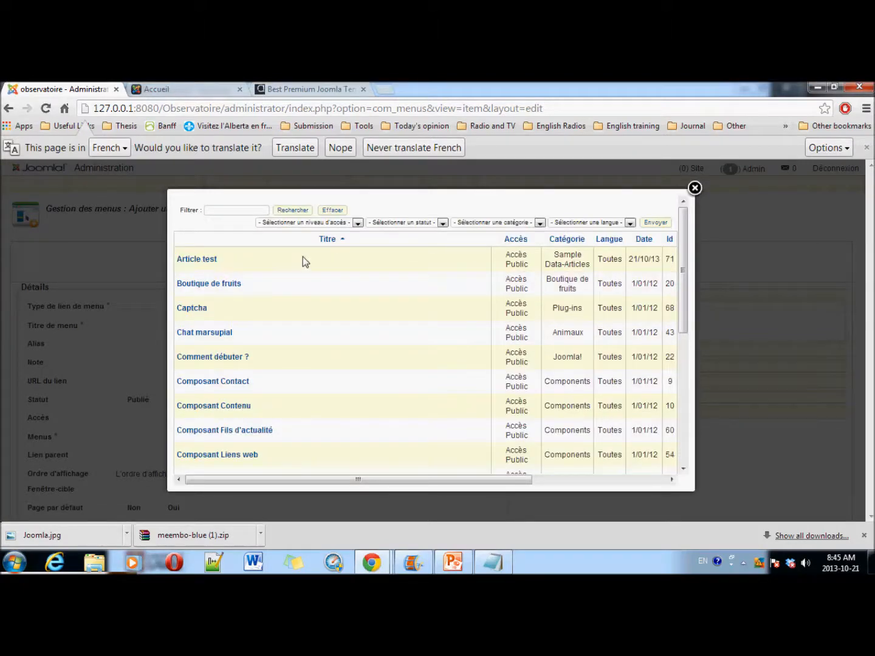
{"action": "left_click", "coordinate": [206, 260]}
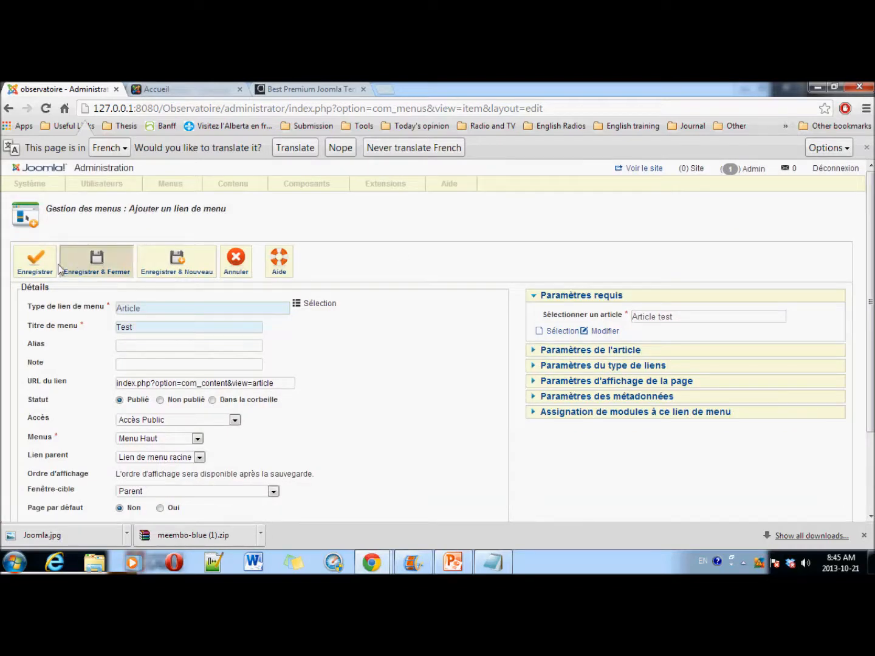
{"action": "left_click", "coordinate": [96, 262]}
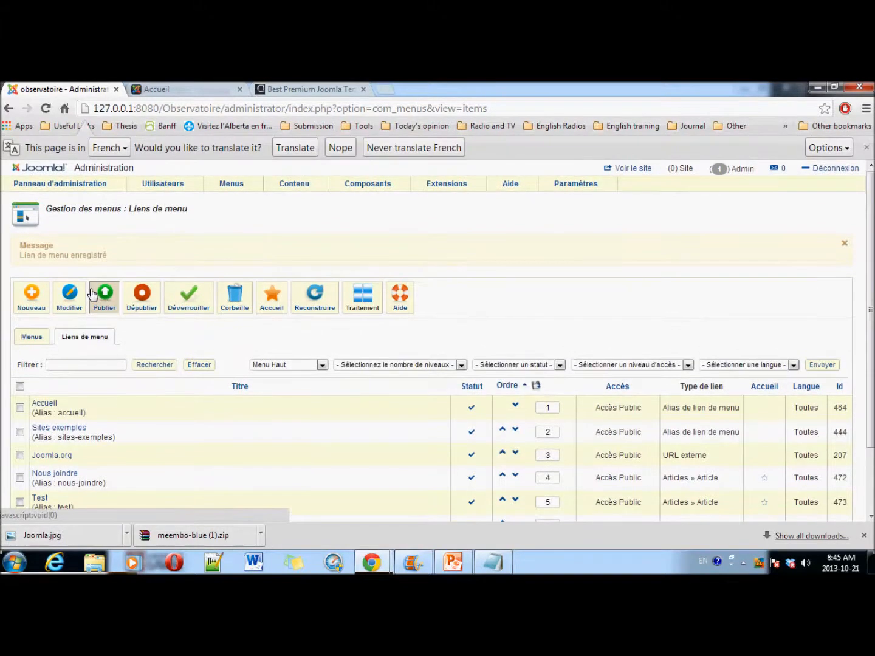
Step: Reload the front page and open the new TEST page, scrolling through the Article test content
{"action": "scroll", "coordinate": [85, 337], "scroll_direction": "down", "scroll_amount": 3}
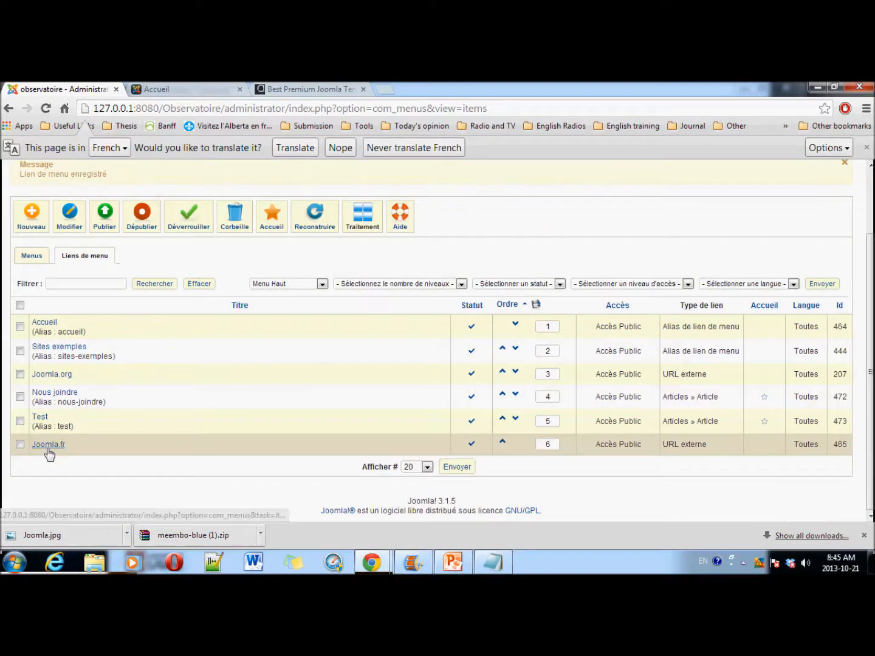
{"action": "left_click", "coordinate": [182, 90]}
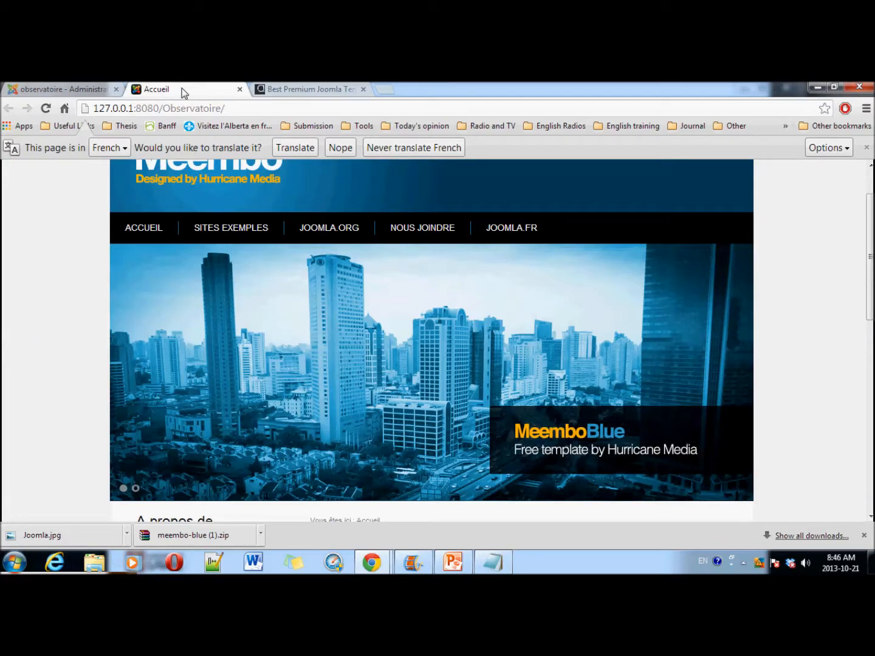
{"action": "left_click", "coordinate": [47, 111]}
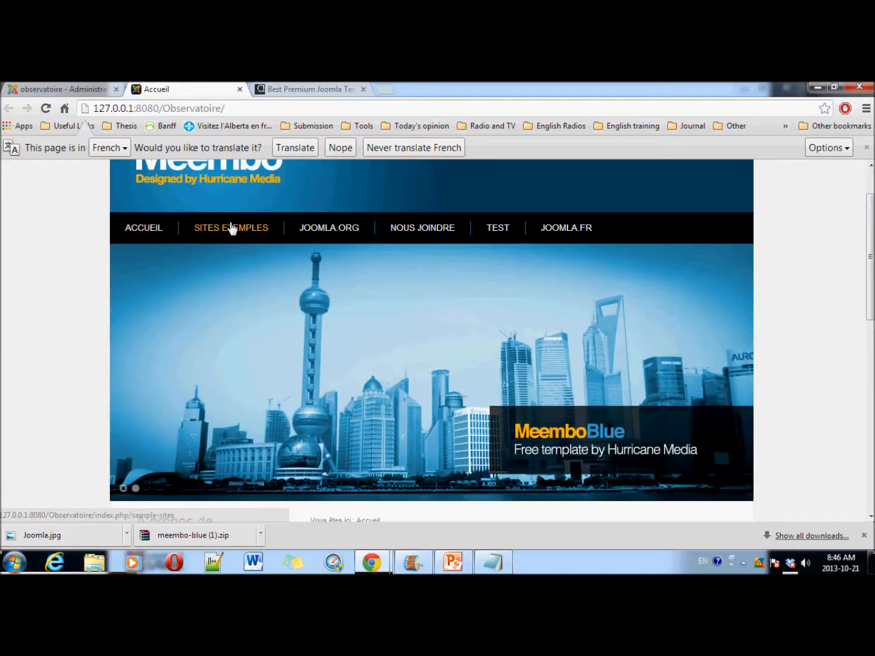
{"action": "left_click", "coordinate": [497, 232]}
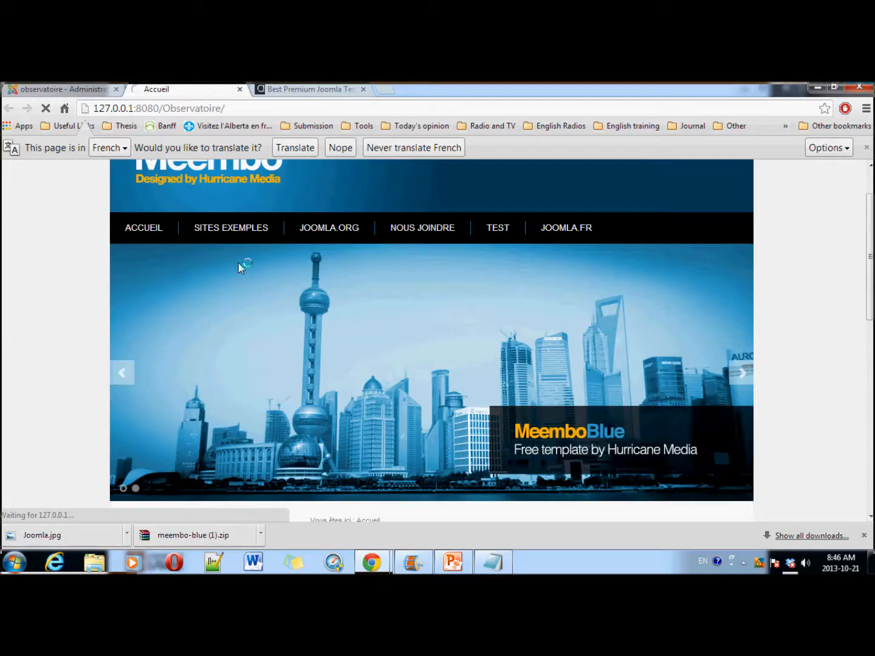
{"action": "scroll", "coordinate": [216, 303], "scroll_direction": "down", "scroll_amount": 5}
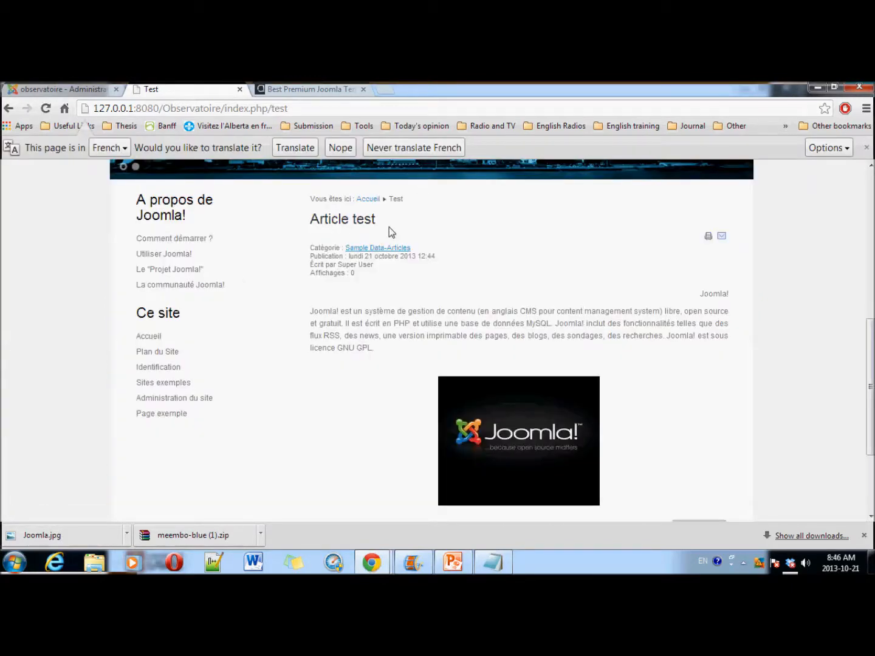
{"action": "scroll", "coordinate": [421, 362], "scroll_direction": "down", "scroll_amount": 3}
{"action": "scroll", "coordinate": [420, 361], "scroll_direction": "up", "scroll_amount": 5}
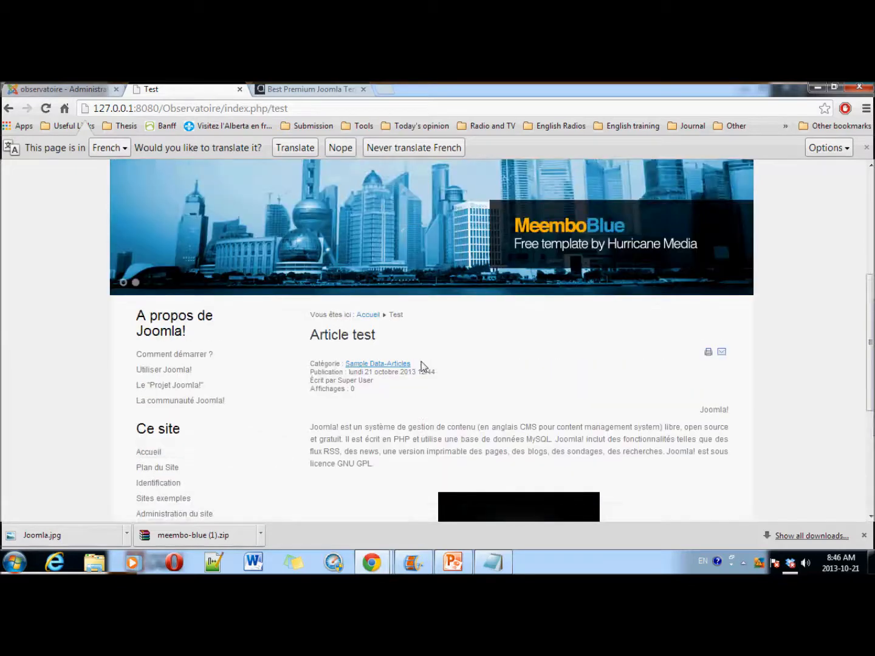
{"action": "scroll", "coordinate": [421, 361], "scroll_direction": "down", "scroll_amount": 3}
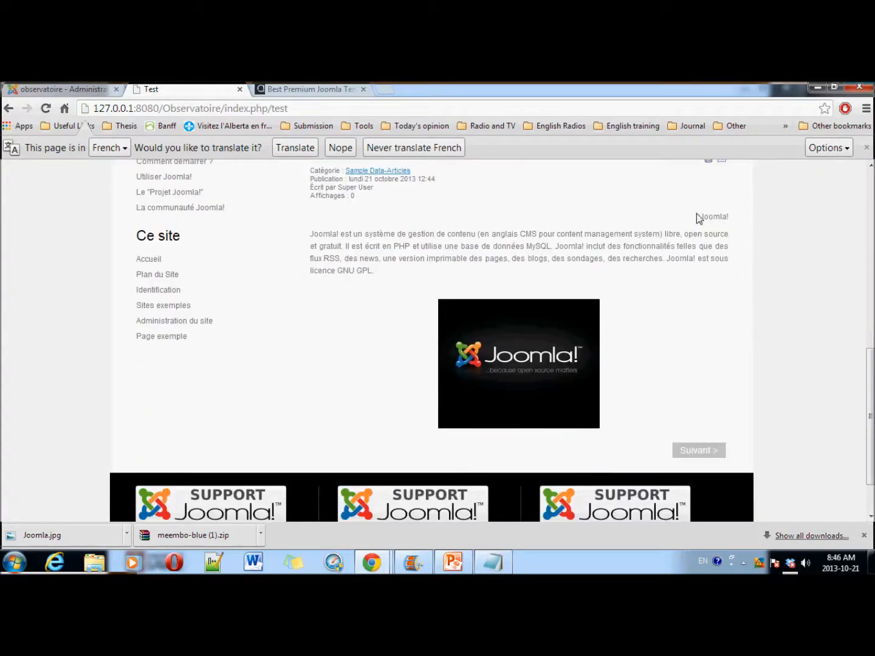
{"action": "left_click_drag", "start_coordinate": [387, 269], "coordinate": [310, 237]}
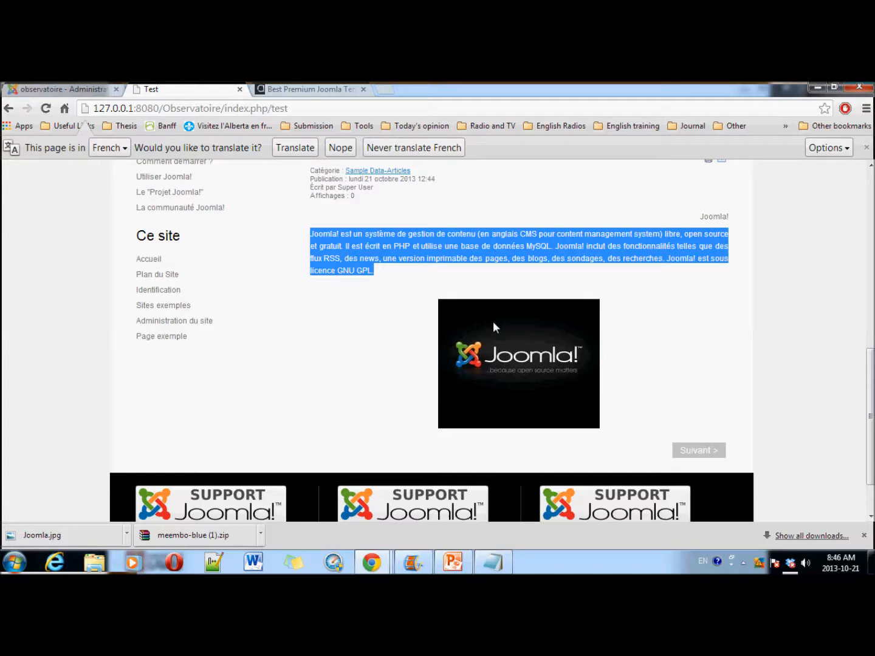
{"action": "scroll", "coordinate": [320, 294], "scroll_direction": "up", "scroll_amount": 3}
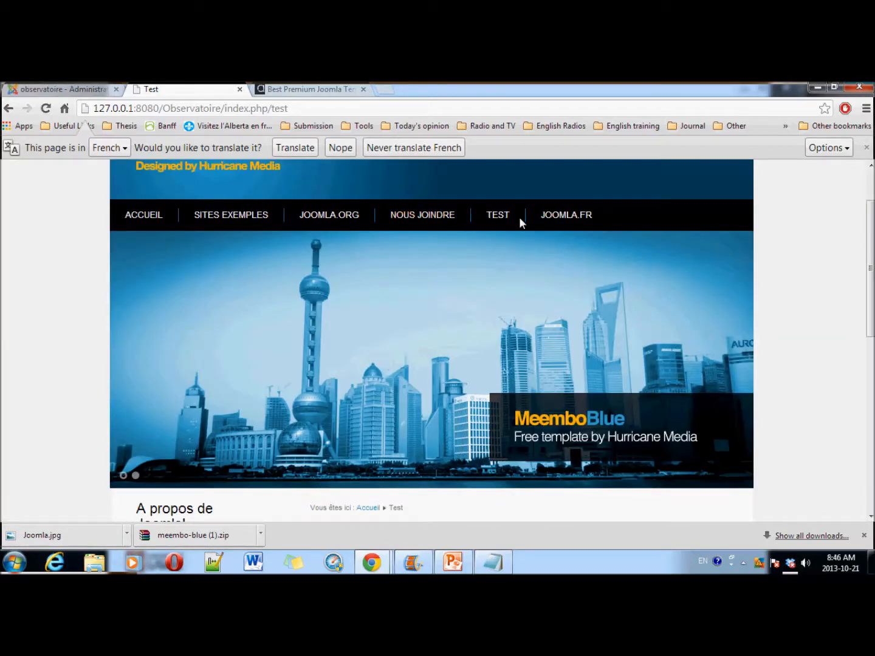
Step: Move the Test link down one place in Menu Haut, then reload the front end to check
{"action": "left_click", "coordinate": [74, 85]}
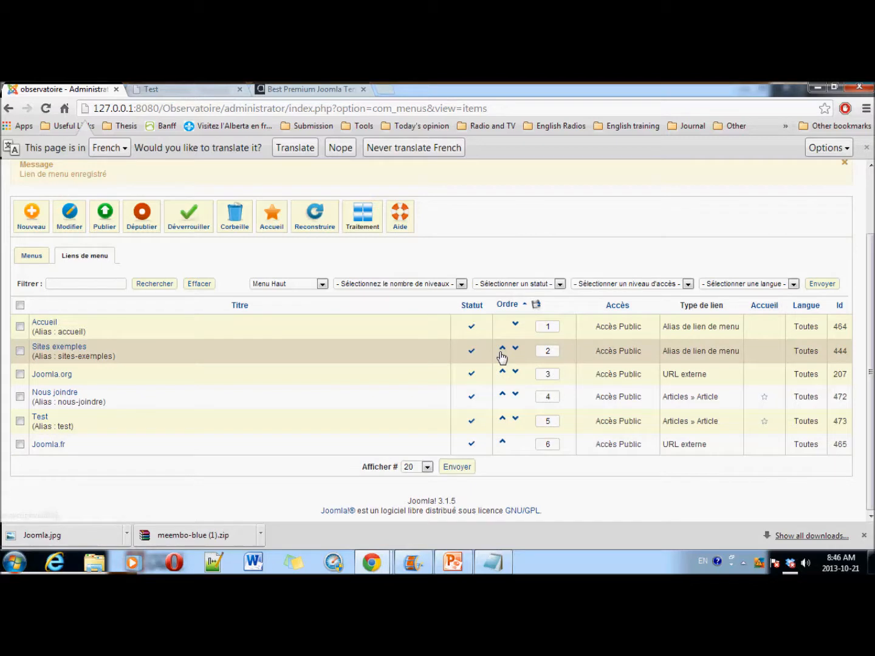
{"action": "left_click", "coordinate": [516, 418]}
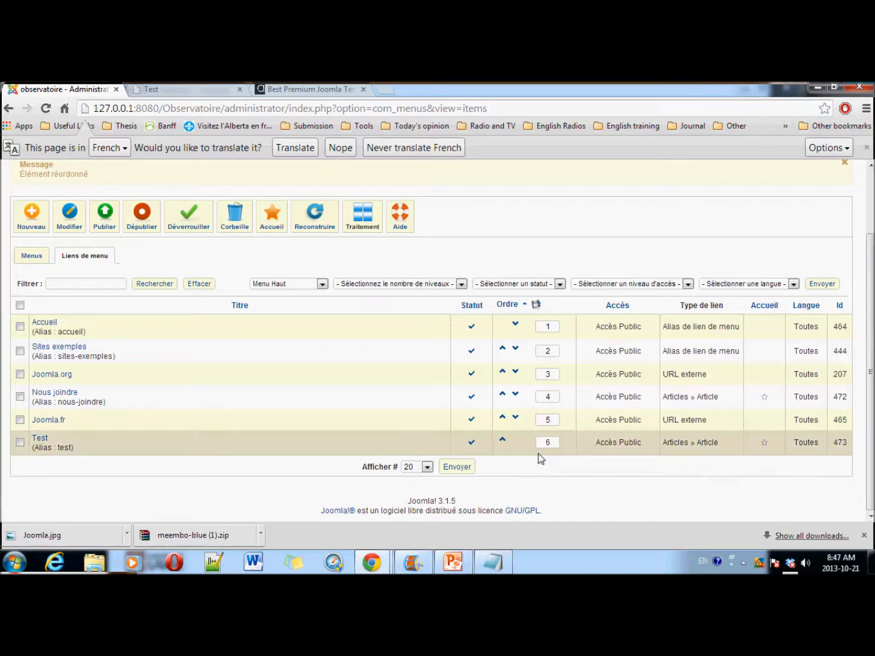
{"action": "left_click", "coordinate": [153, 91]}
{"action": "left_click", "coordinate": [46, 109]}
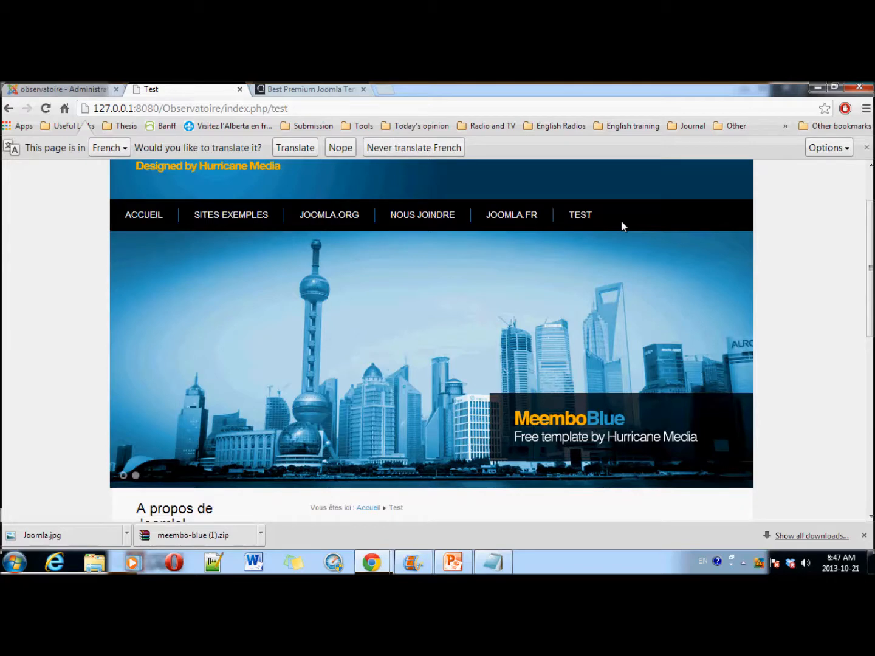
{"action": "scroll", "coordinate": [440, 399], "scroll_direction": "down", "scroll_amount": 10}
{"action": "scroll", "coordinate": [441, 399], "scroll_direction": "up", "scroll_amount": 12}
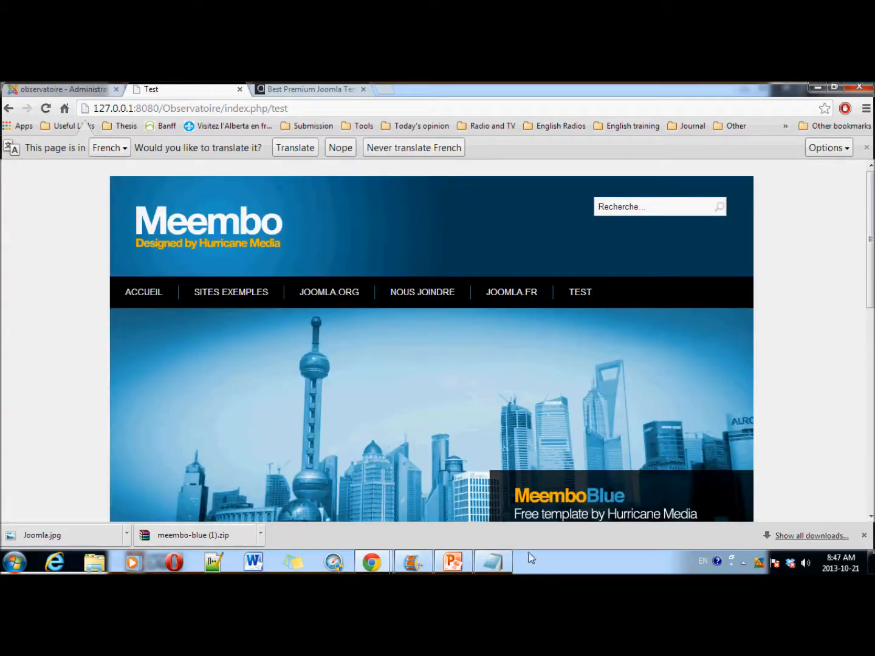
Step: Advance the Plan slide's highlight through Ajouter un menu to Insérer un article, then go back to Joomla
{"action": "mouse_move", "coordinate": [458, 564]}
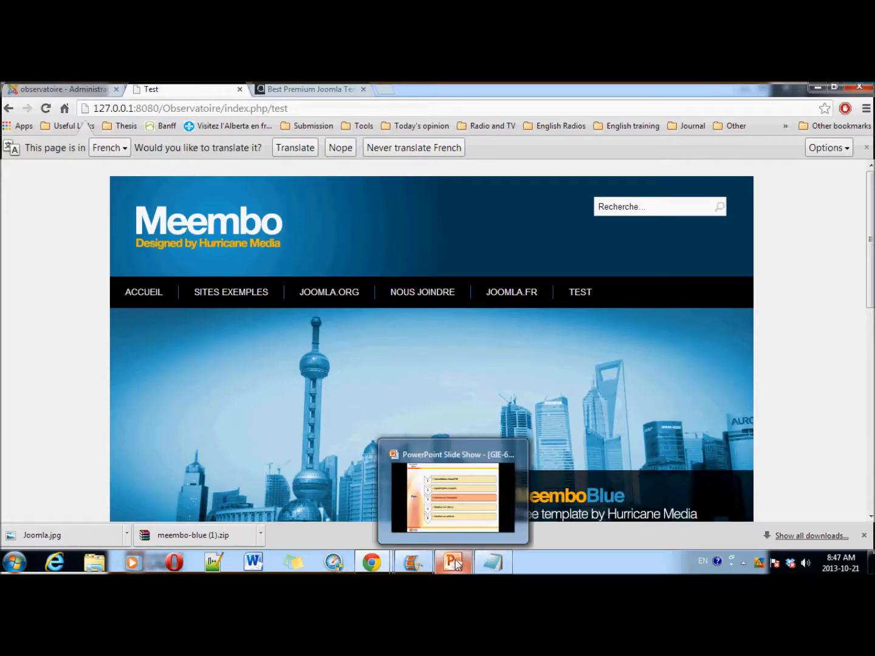
{"action": "left_click", "coordinate": [57, 89]}
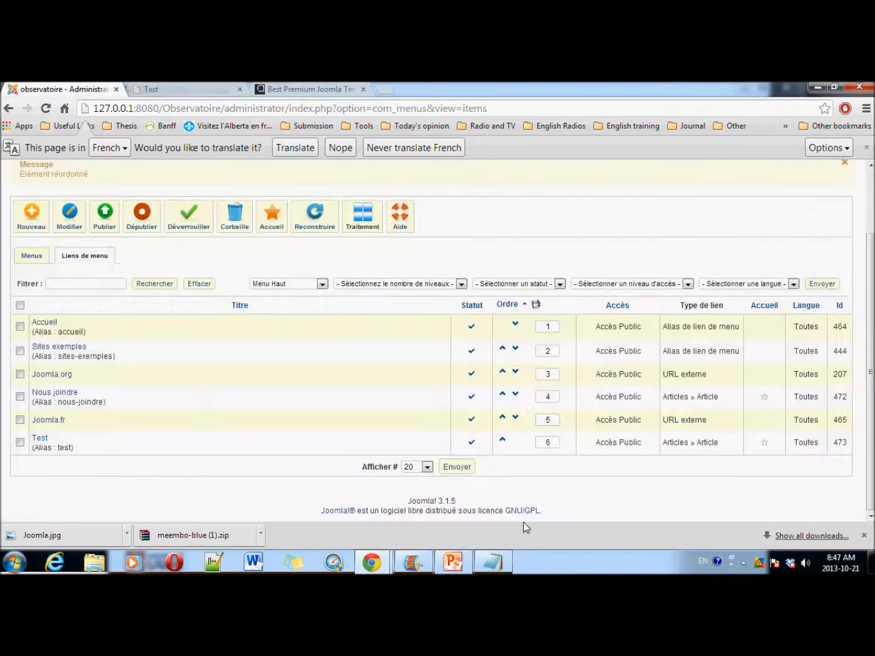
{"action": "left_click", "coordinate": [454, 563]}
{"action": "left_click", "coordinate": [581, 301]}
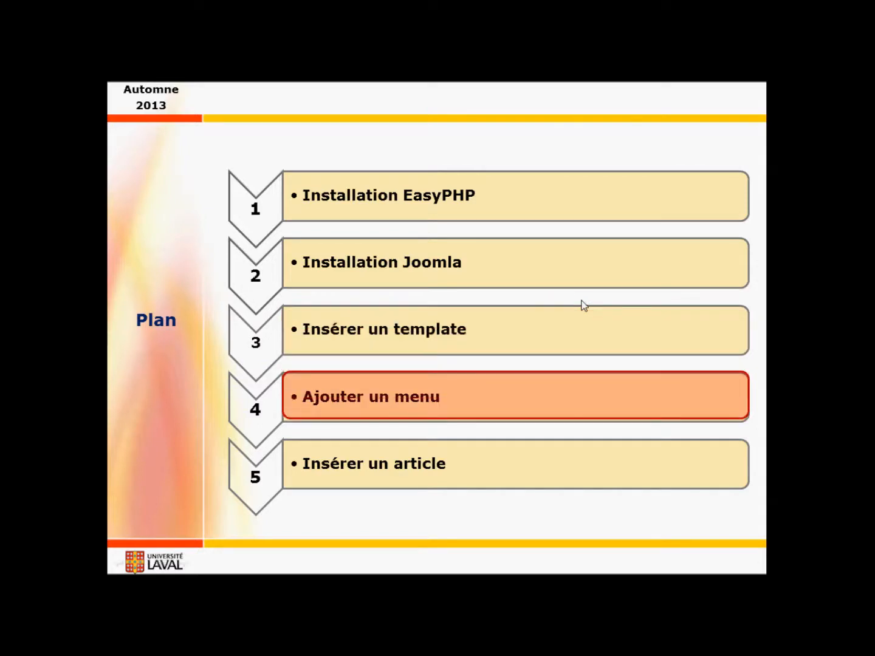
{"action": "left_click", "coordinate": [582, 304]}
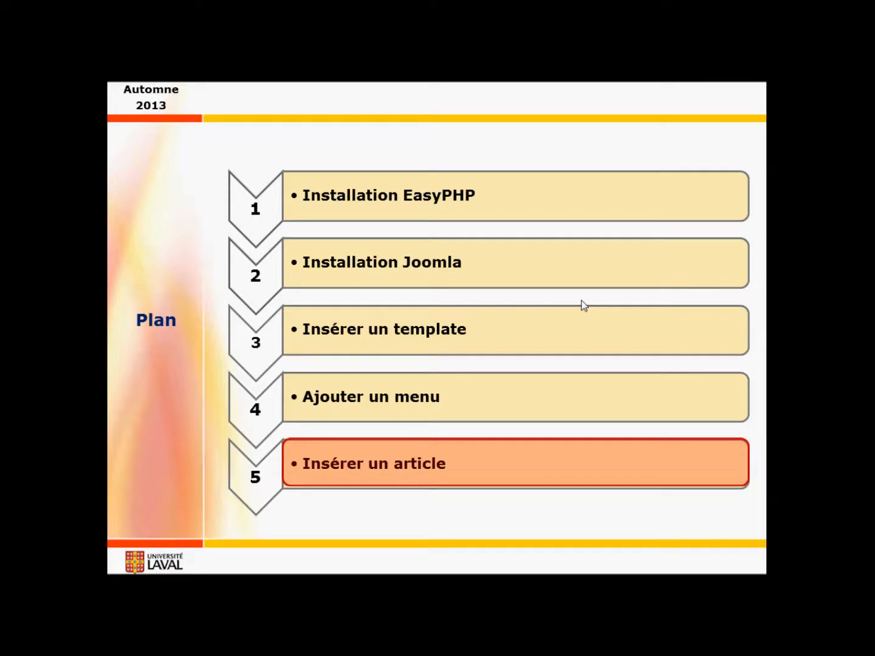
{"action": "key", "text": "alt+Tab"}
{"action": "key", "text": "alt+Tab"}
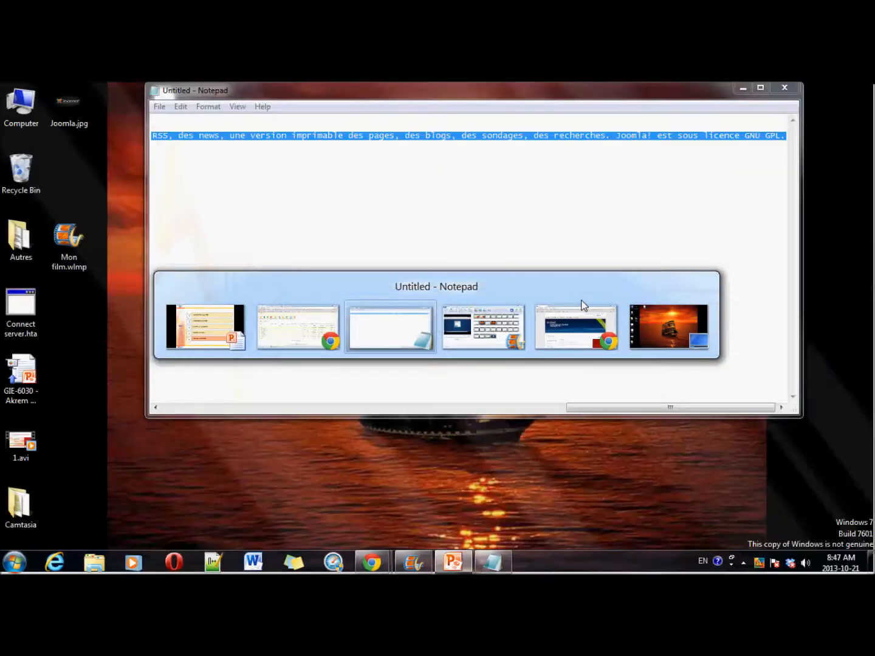
{"action": "key", "text": "alt+shift+Tab"}
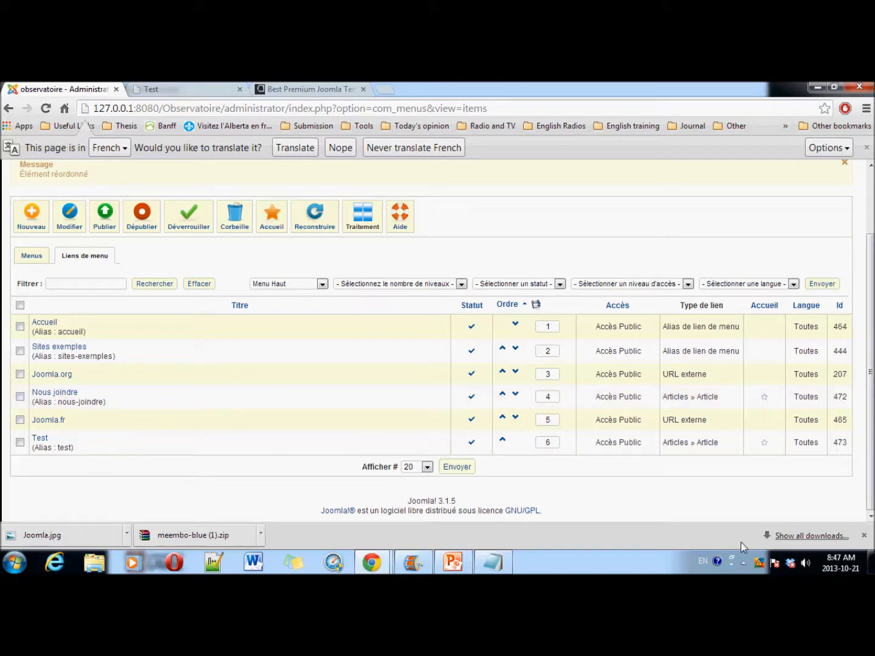
Step: Stop the Apache server in EasyPHP and reload the front-end Test page without it
{"action": "left_click", "coordinate": [743, 563]}
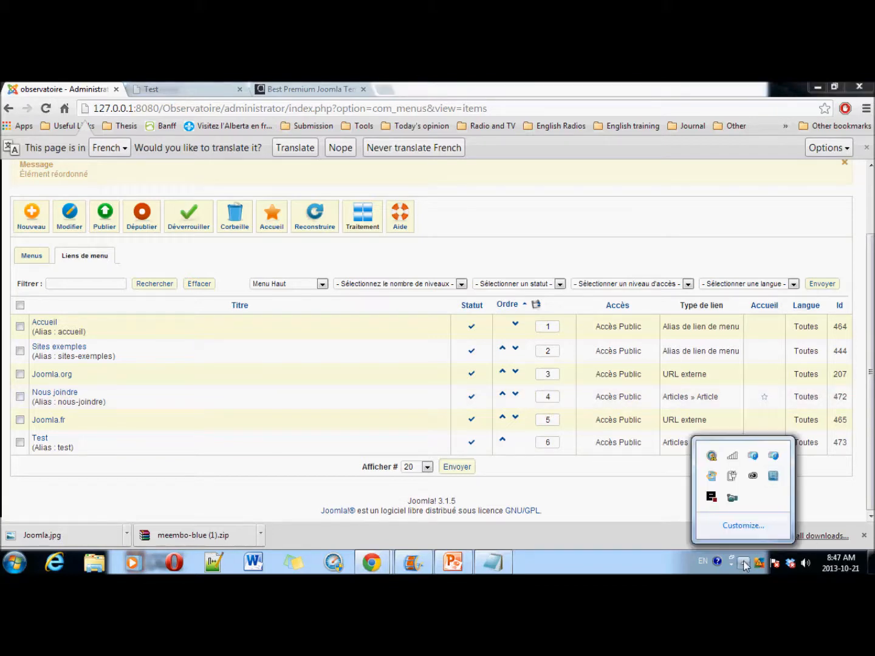
{"action": "double_click", "coordinate": [711, 498]}
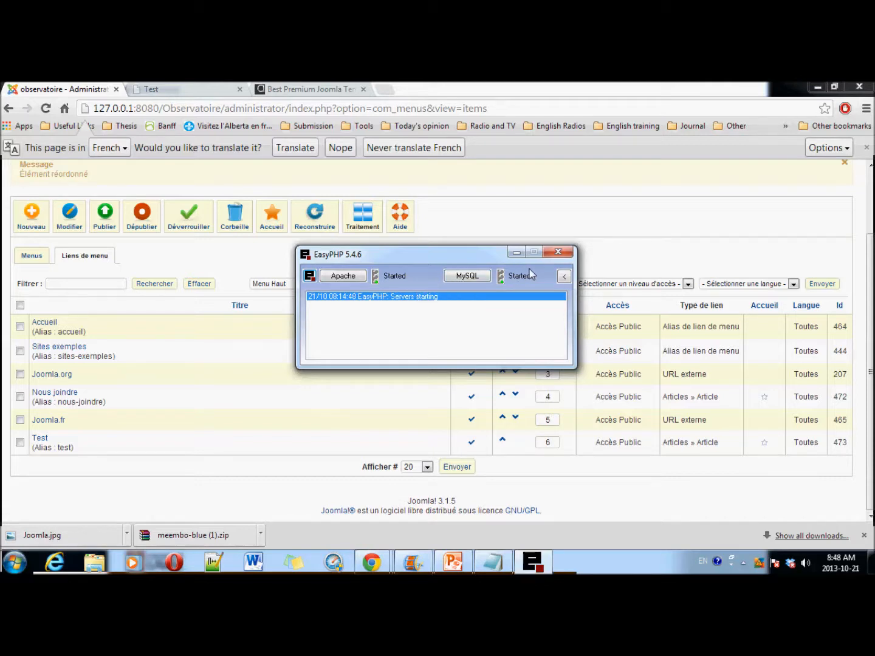
{"action": "left_click", "coordinate": [343, 276]}
{"action": "left_click", "coordinate": [351, 318]}
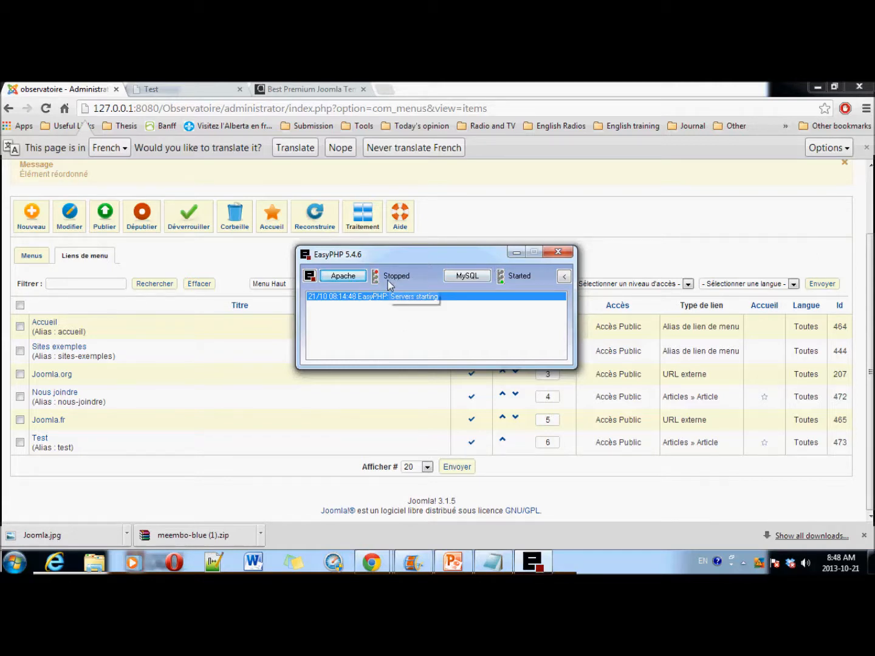
{"action": "left_click", "coordinate": [194, 89]}
{"action": "left_click", "coordinate": [47, 110]}
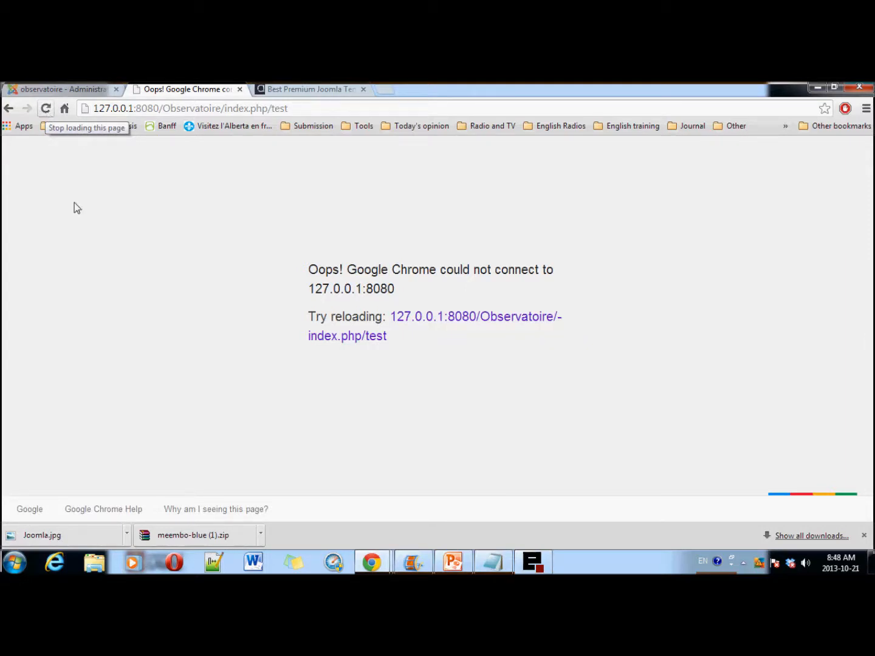
Step: Start Apache again in EasyPHP and reload the Test page so the Meembo site loads
{"action": "double_click", "coordinate": [745, 563]}
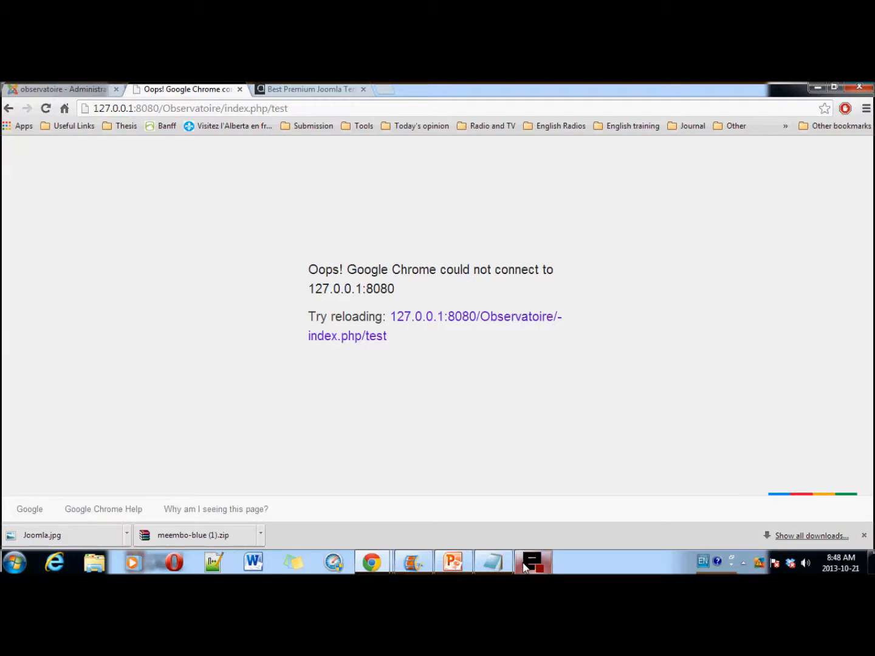
{"action": "left_click", "coordinate": [341, 278]}
{"action": "left_click", "coordinate": [350, 291]}
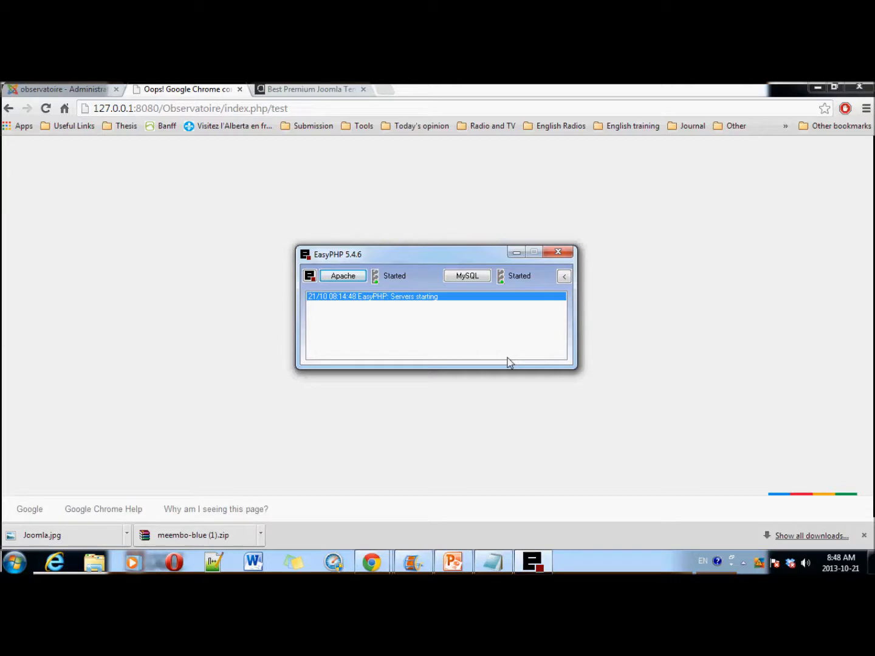
{"action": "left_click", "coordinate": [46, 108]}
{"action": "left_click", "coordinate": [45, 108]}
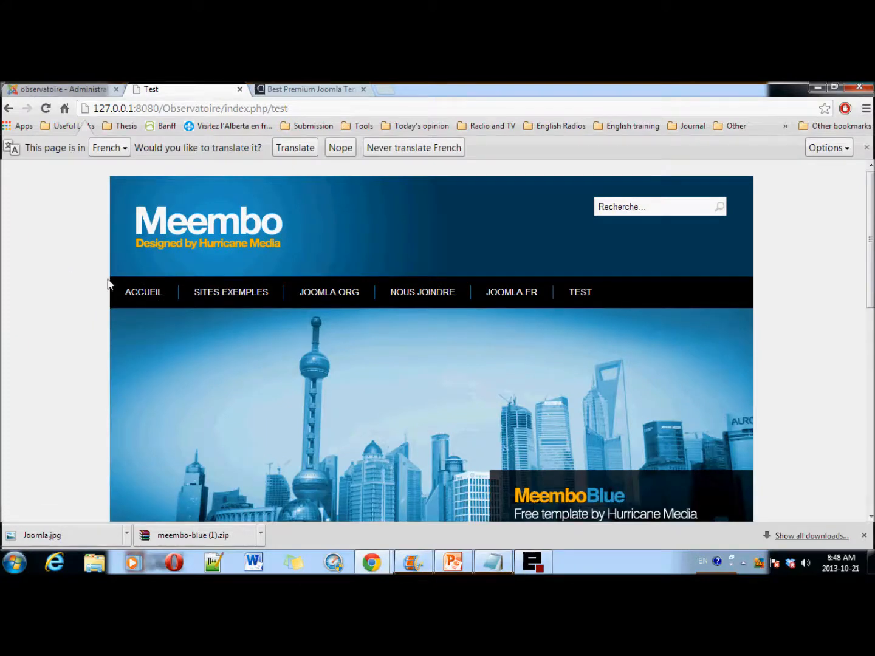
{"action": "scroll", "coordinate": [185, 336], "scroll_direction": "down", "scroll_amount": 7}
{"action": "scroll", "coordinate": [215, 358], "scroll_direction": "up", "scroll_amount": 5}
{"action": "scroll", "coordinate": [216, 352], "scroll_direction": "up", "scroll_amount": 3}
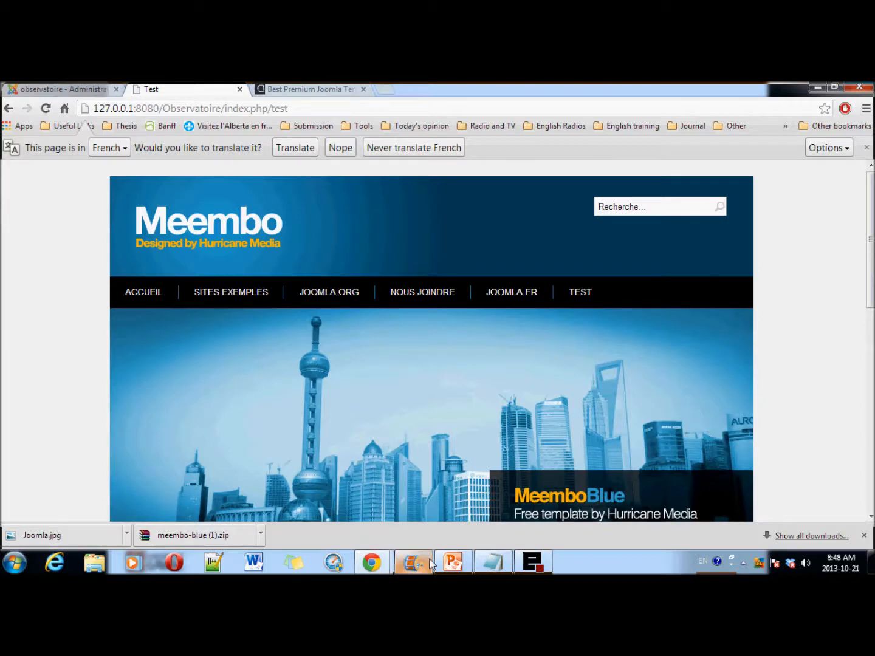
{"action": "left_click", "coordinate": [453, 562]}
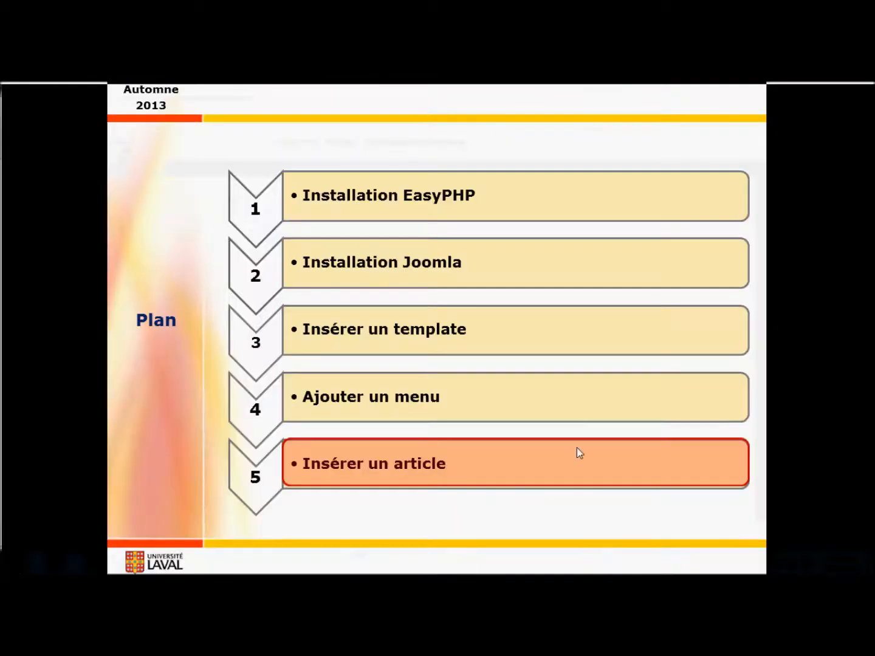
Step: Move from the Plan slide through Question ! to the closing Merci ! slide
{"action": "left_click", "coordinate": [668, 393]}
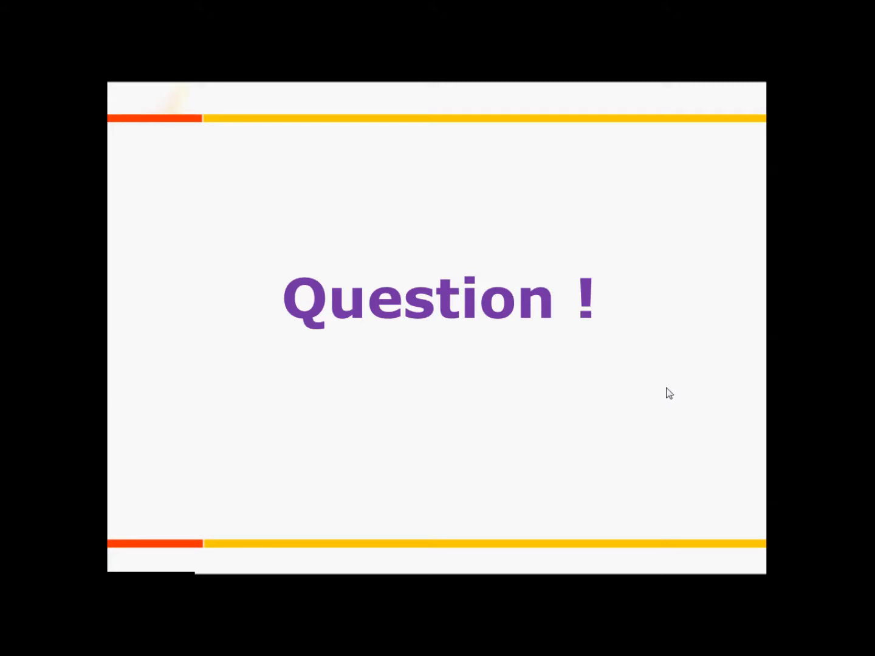
{"action": "left_click", "coordinate": [666, 387]}
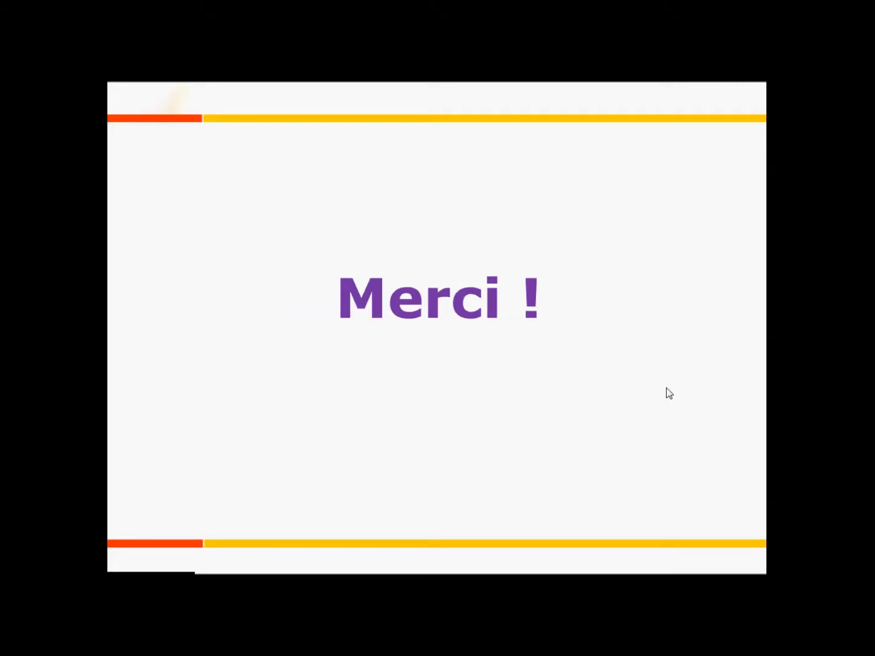